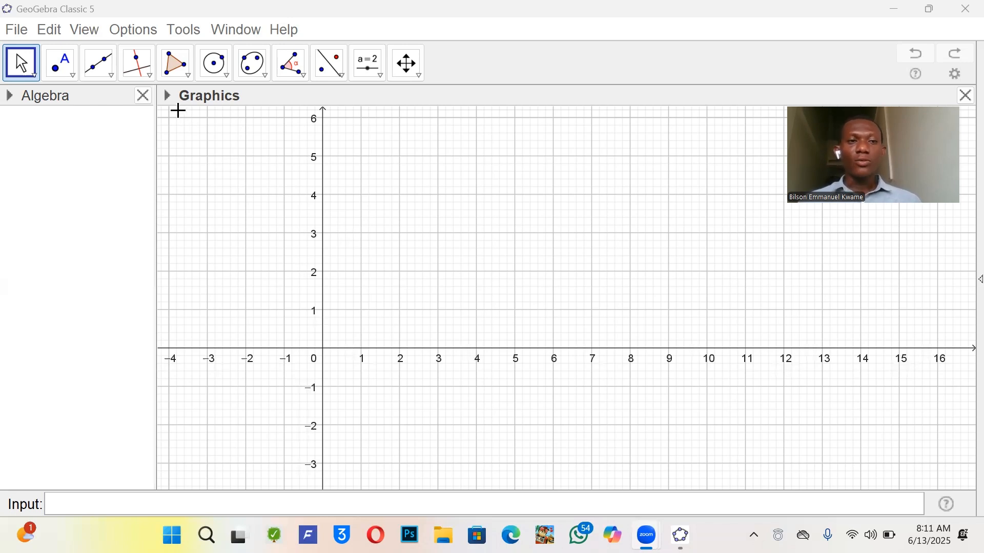
Plot three free points on the grid at (2, 2), (6, 2) and (5, 5), in that order
left_click(61, 64)
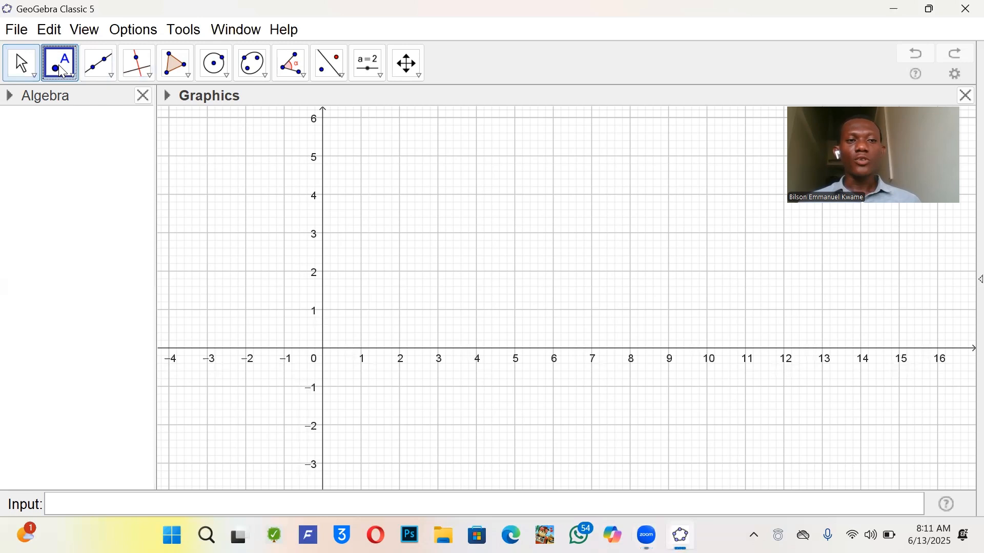
left_click(400, 271)
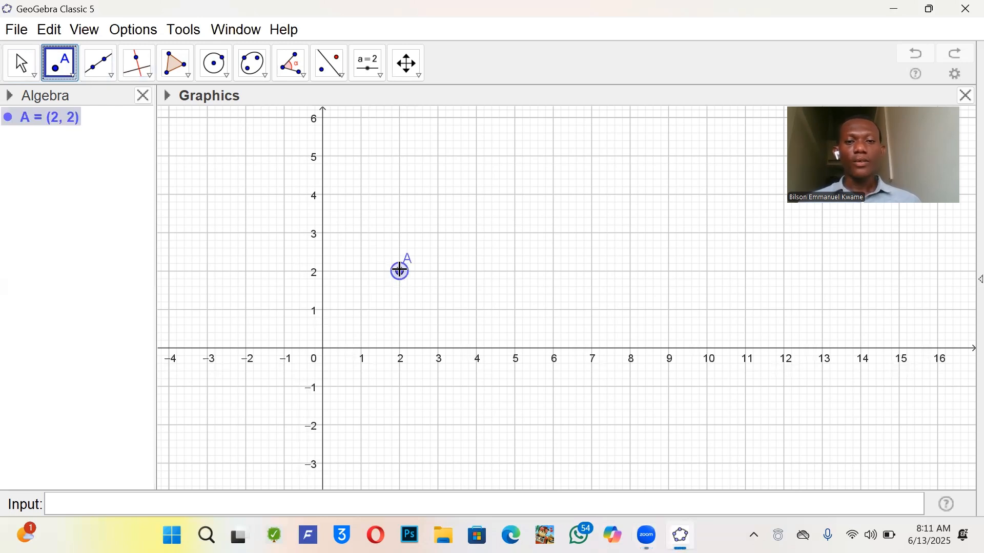
left_click(553, 271)
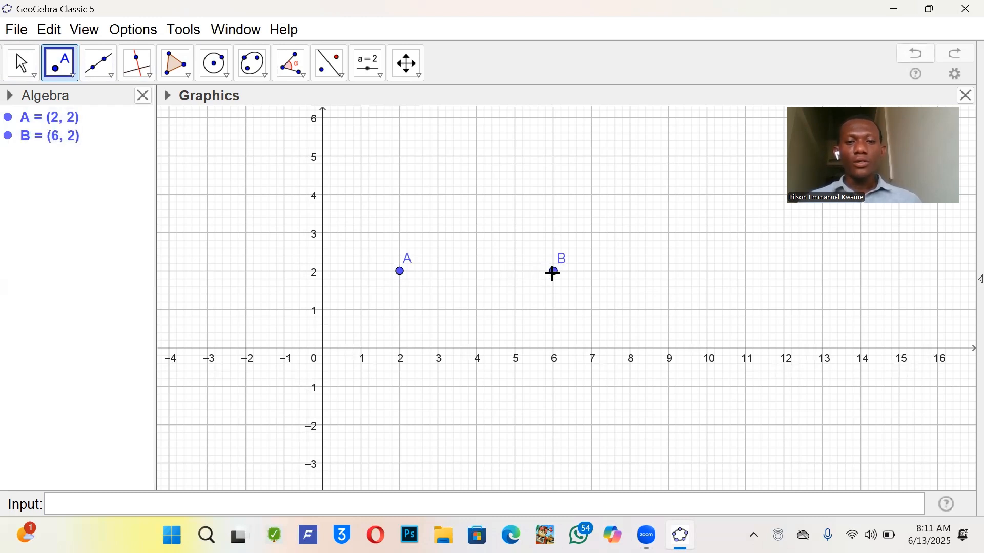
left_click(515, 156)
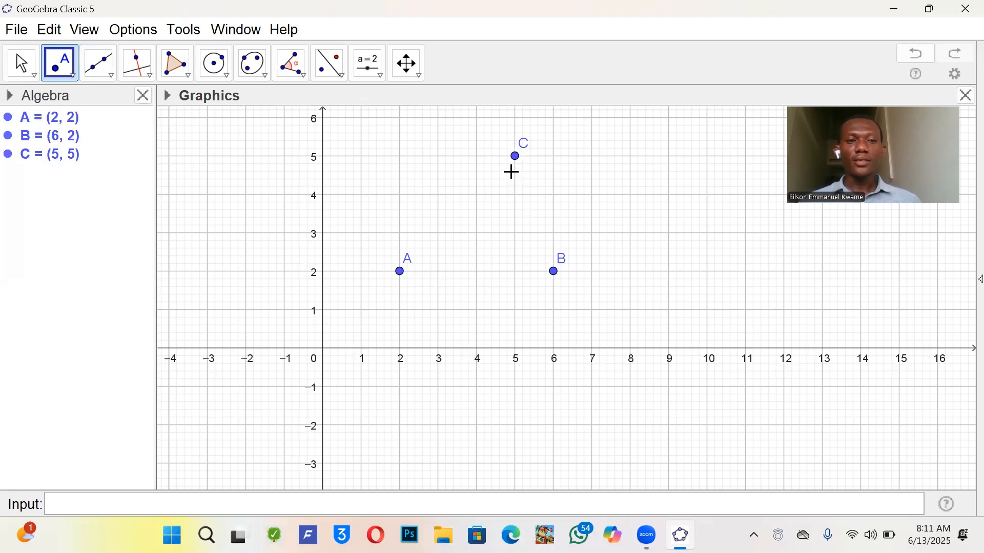
Connect the three points with separate segments from C to A, A to B, and B to C
left_click(97, 63)
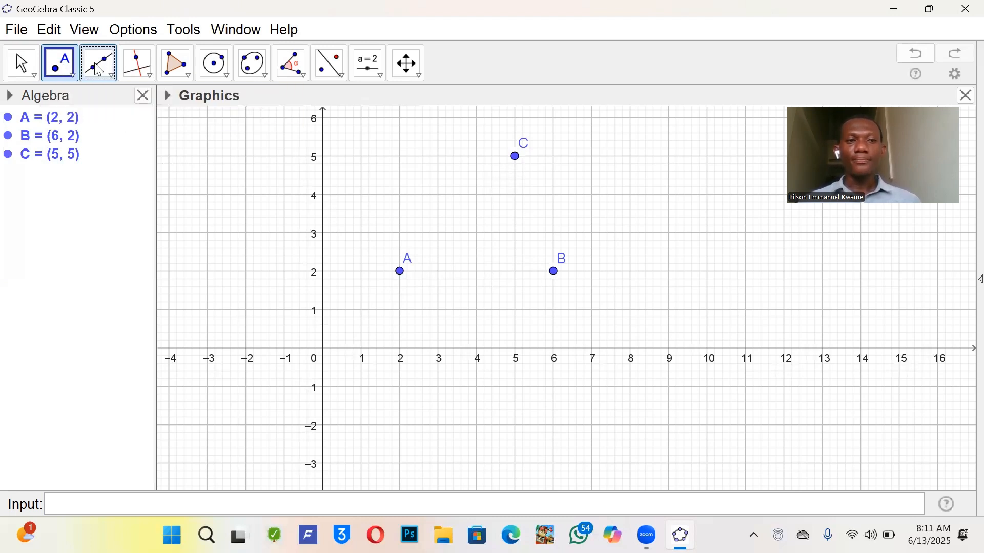
left_click(100, 63)
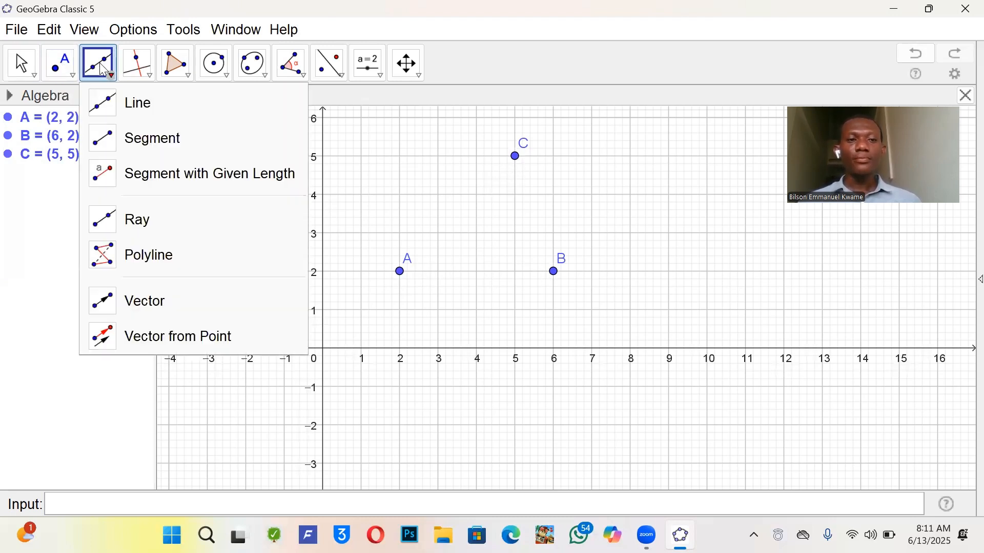
left_click(149, 131)
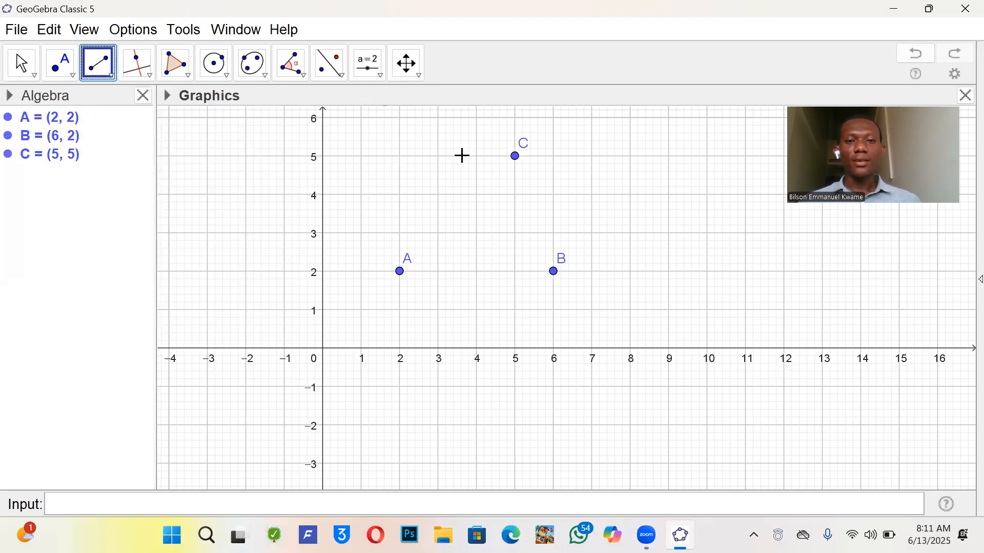
left_click(516, 156)
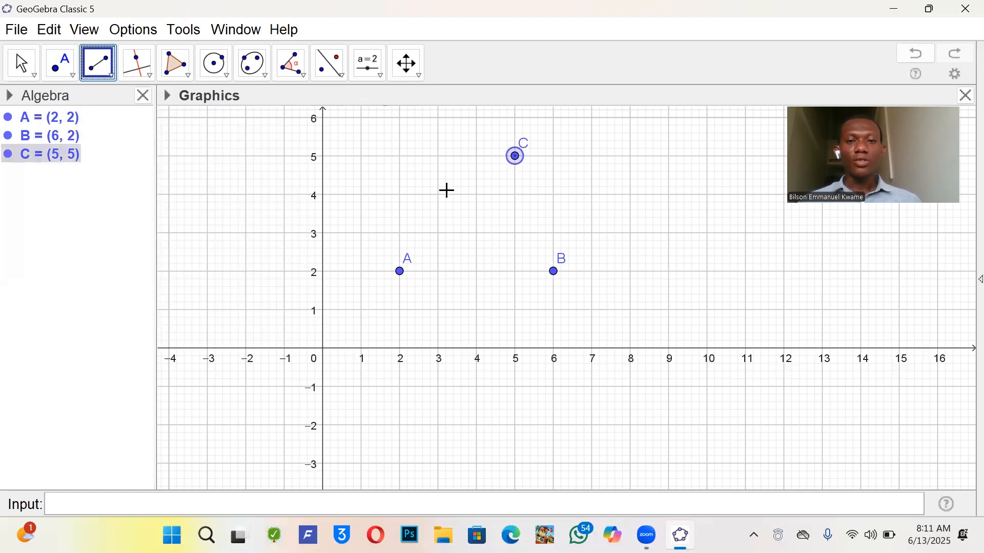
left_click(401, 271)
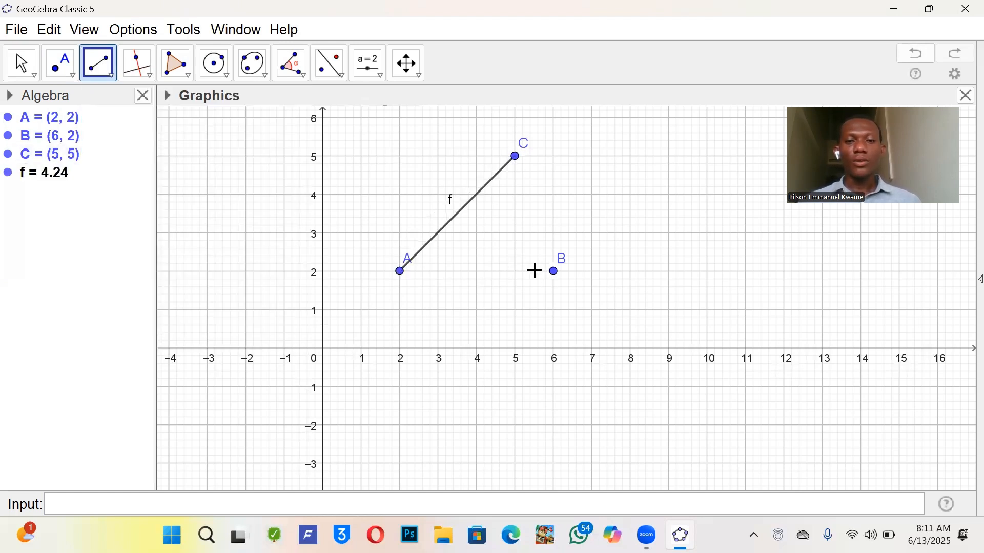
left_click(401, 271)
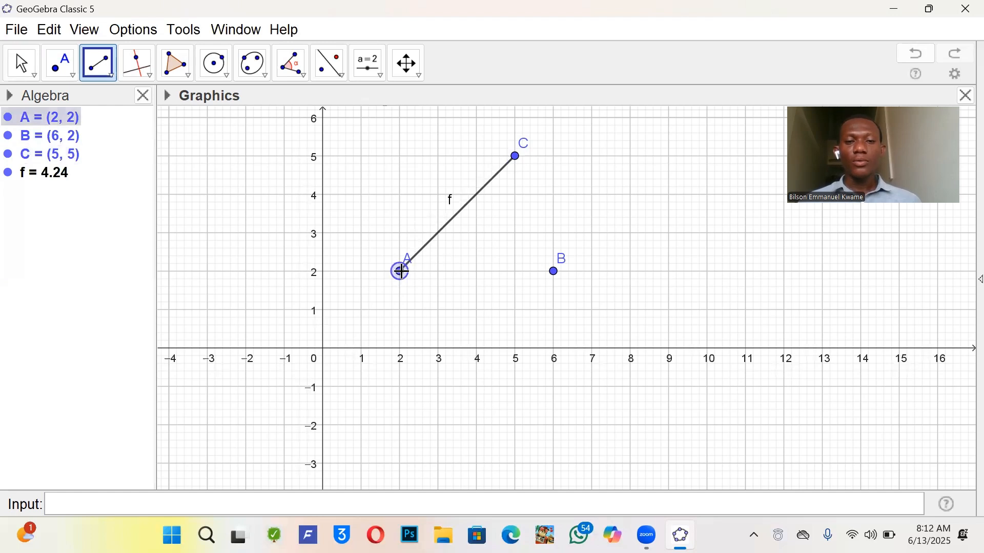
left_click(554, 271)
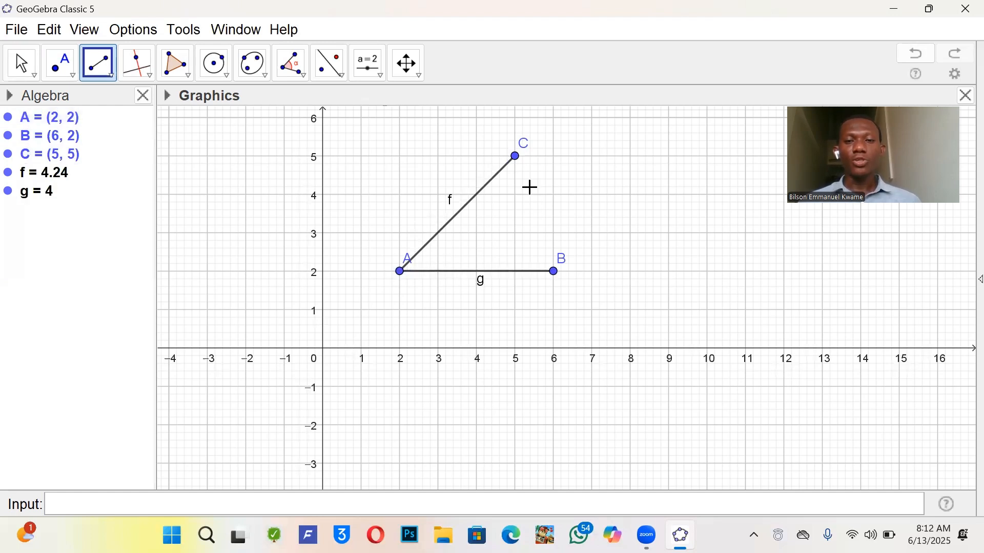
left_click(554, 271)
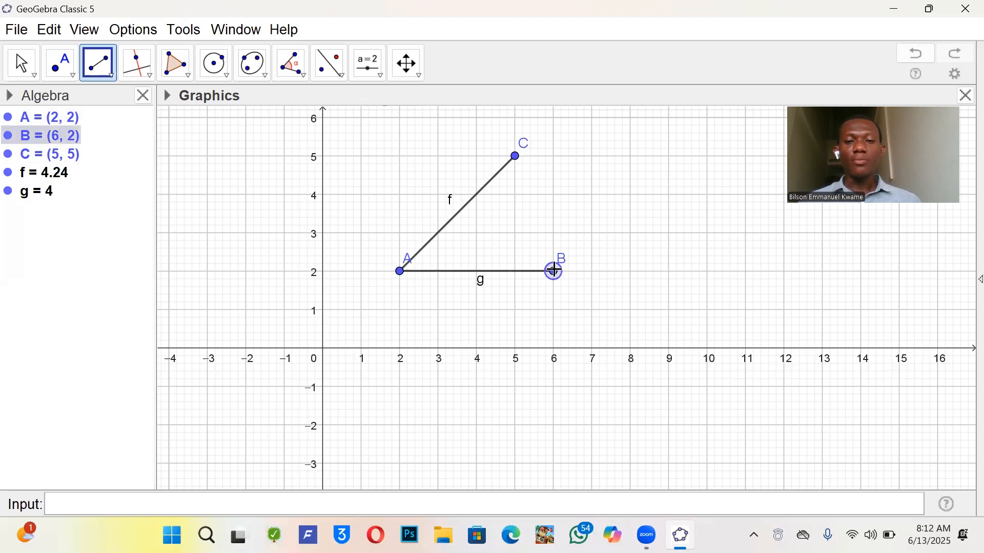
left_click(516, 156)
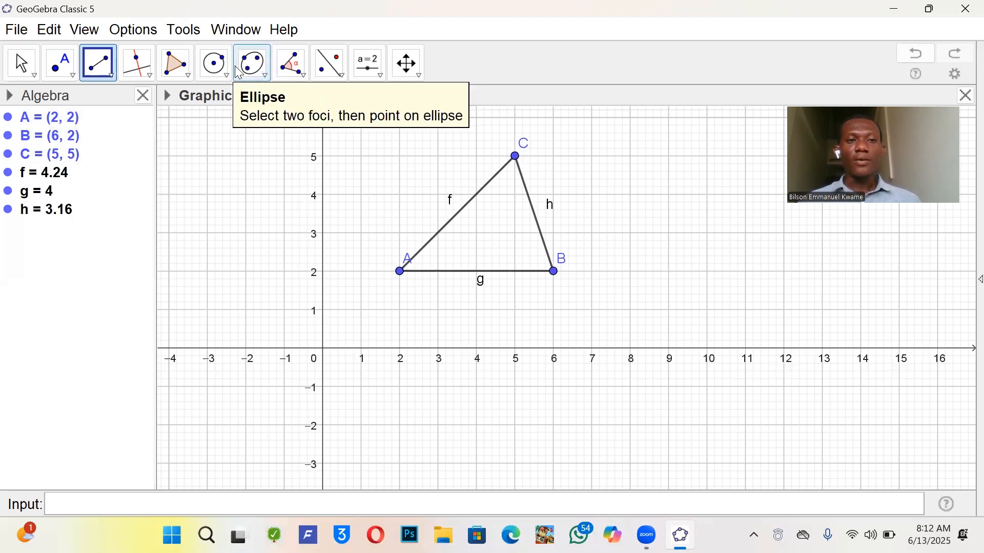
Create a filled polygon through points C, A and B, closing it at C
left_click(178, 72)
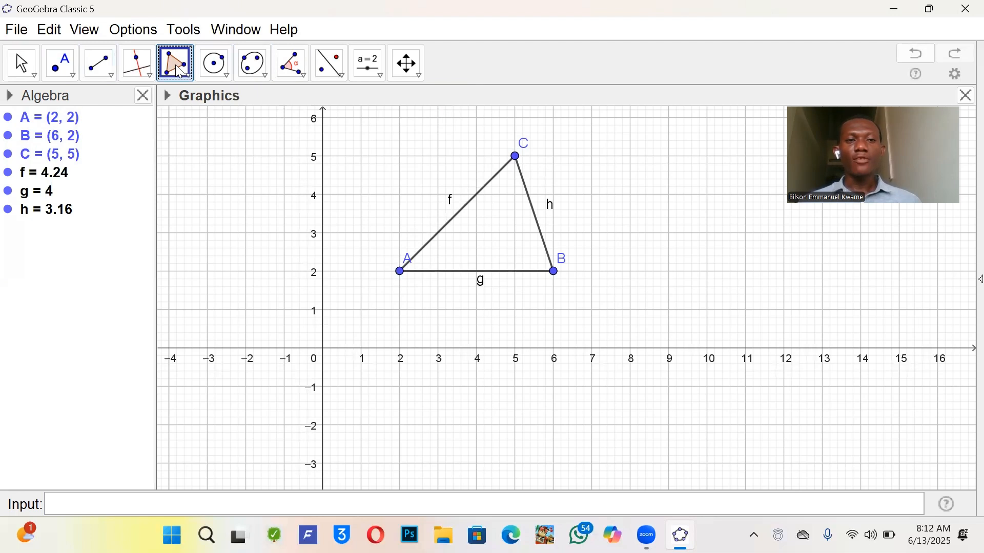
left_click(179, 73)
left_click(210, 105)
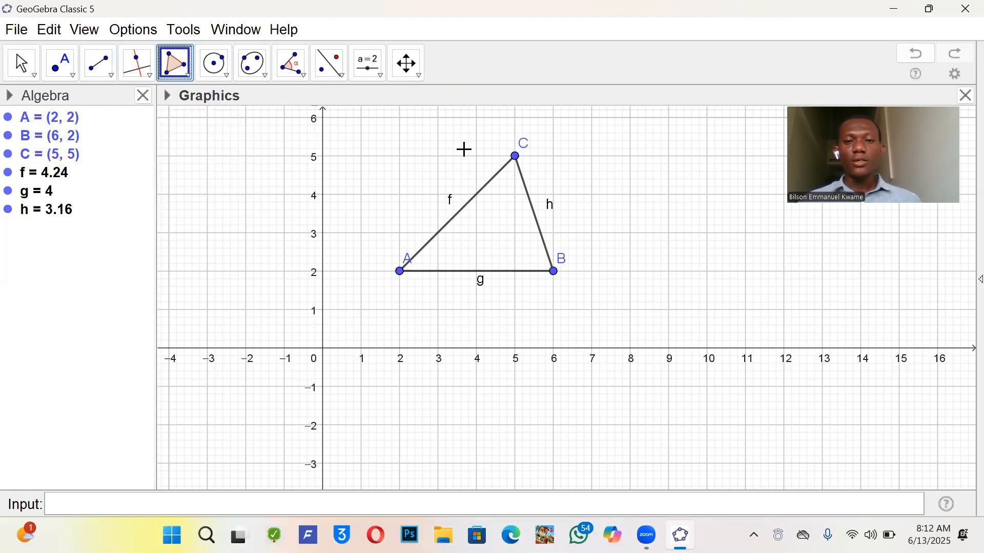
left_click(516, 155)
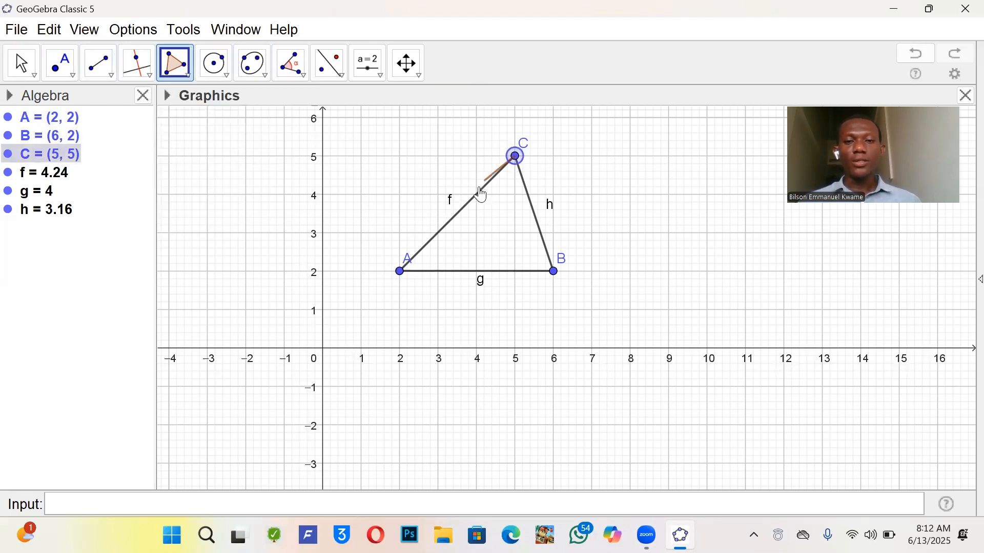
left_click(400, 269)
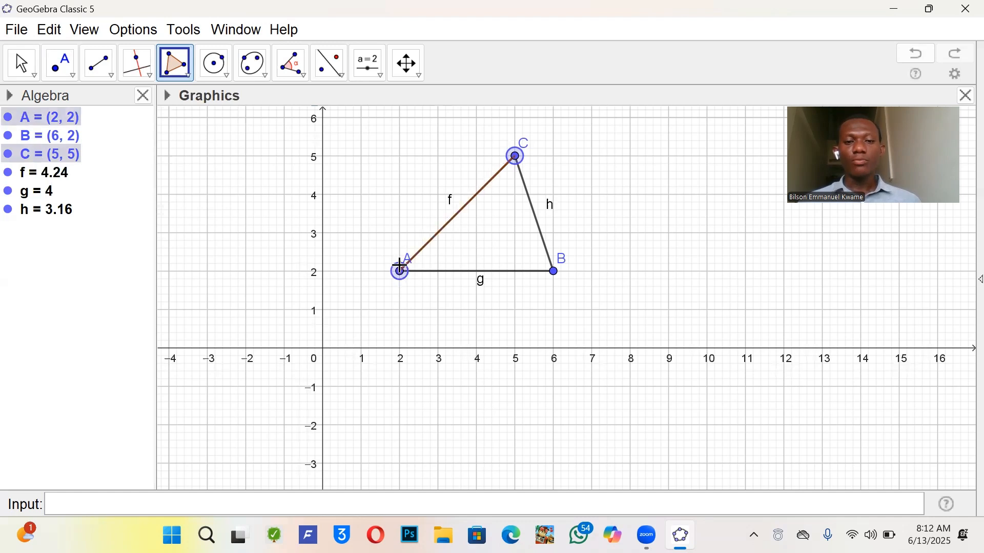
left_click(553, 272)
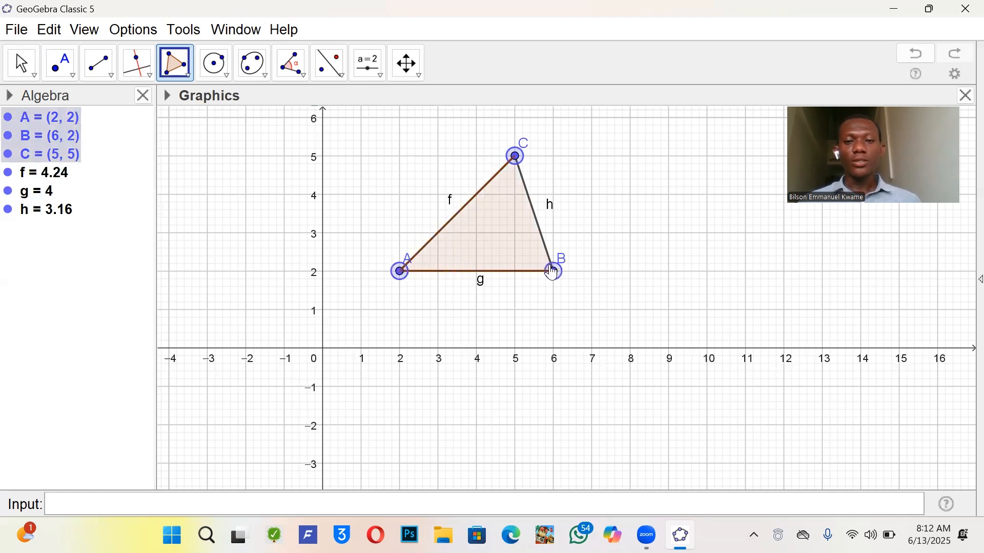
left_click(515, 158)
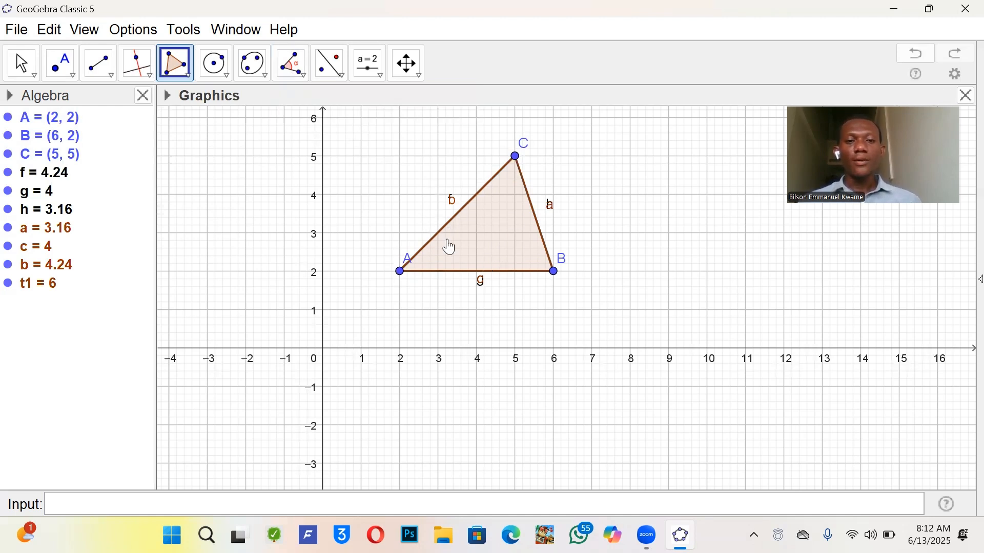
Mark the triangle's interior angles at vertices A and C with the Angle tool
left_click(291, 63)
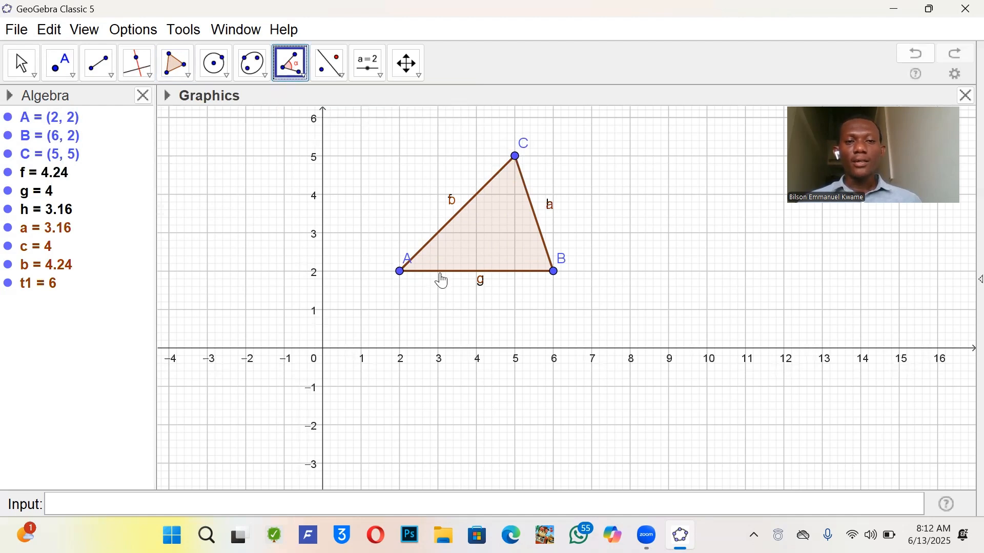
left_click(554, 271)
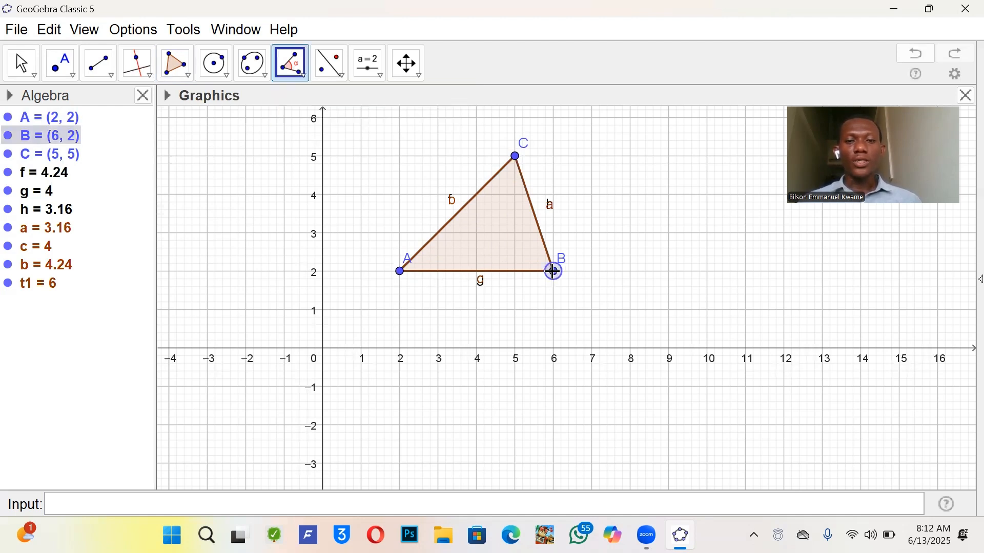
left_click(400, 272)
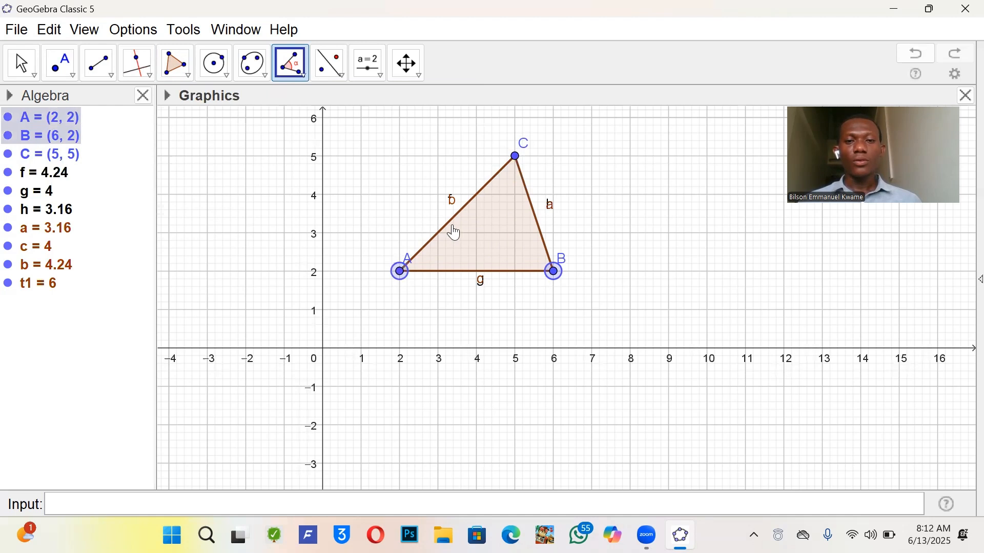
left_click(516, 157)
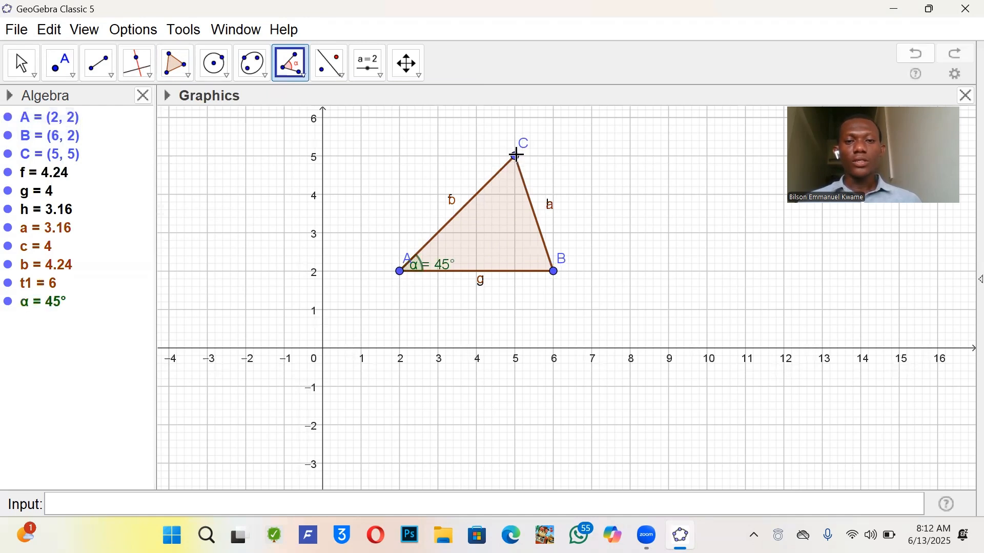
left_click(400, 272)
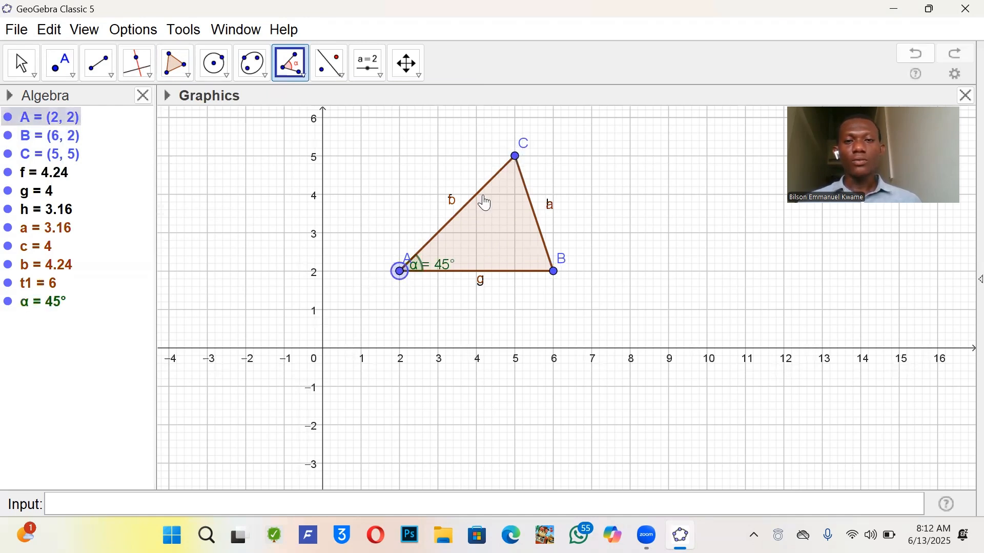
left_click(516, 156)
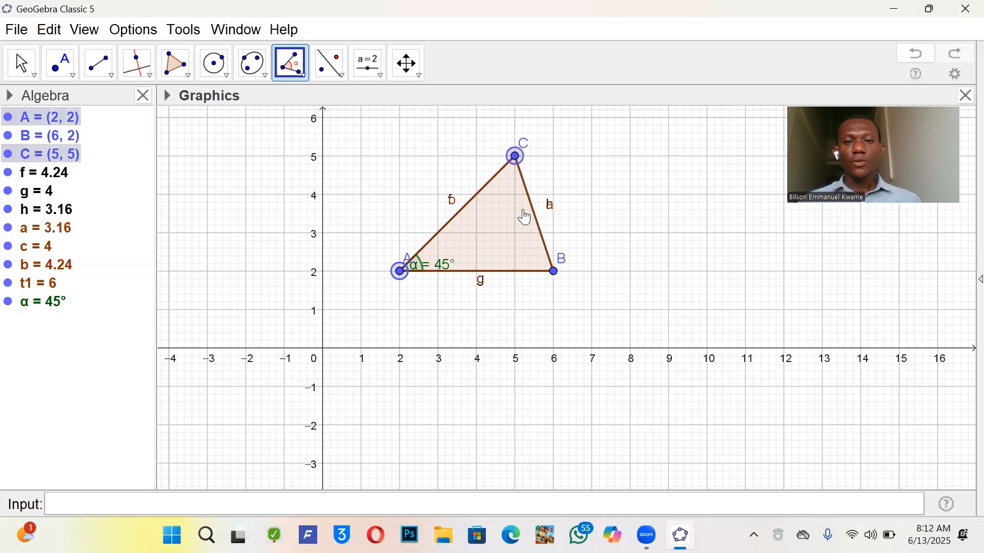
left_click(554, 274)
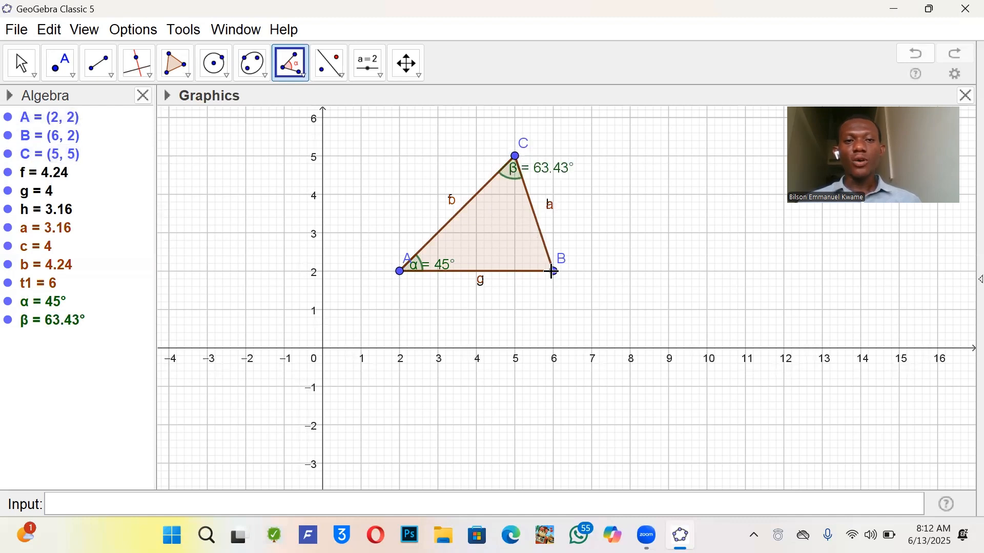
Mark the triangle's interior angle at vertex B, using points C, B and A
left_click(293, 70)
left_click(291, 67)
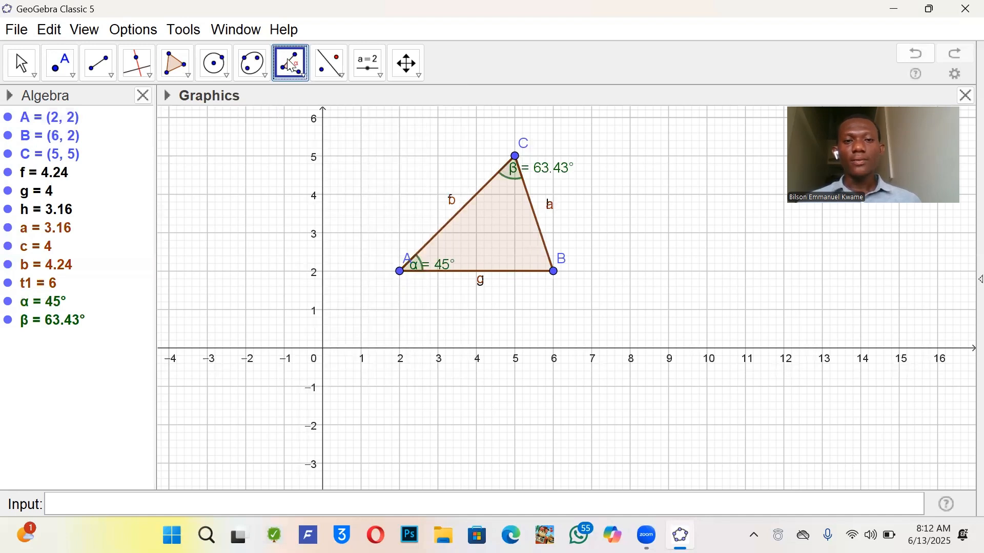
left_click(515, 155)
left_click(553, 272)
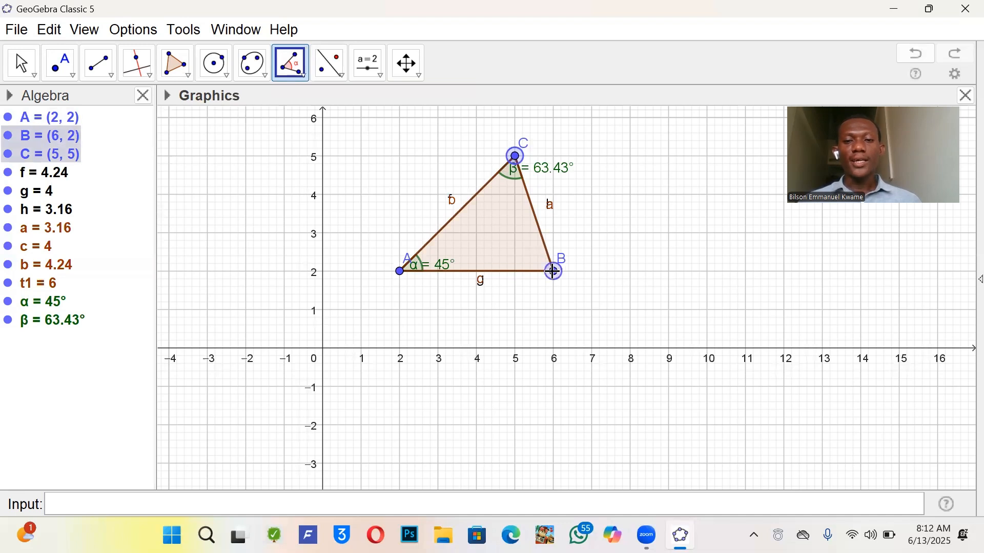
left_click(397, 270)
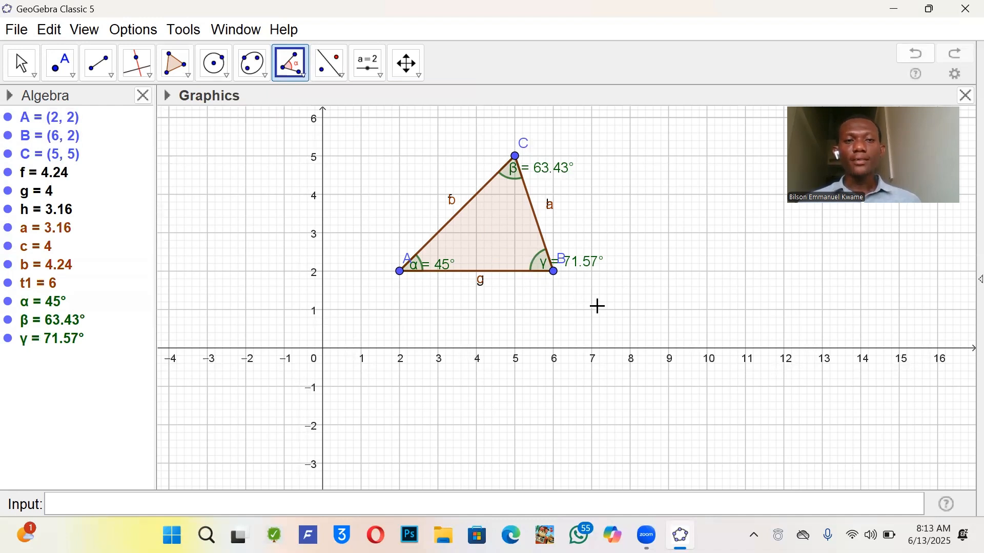
Draw a vector beside the triangle from about (10, 0.58) to about (13.78, 2.48)
left_click(109, 65)
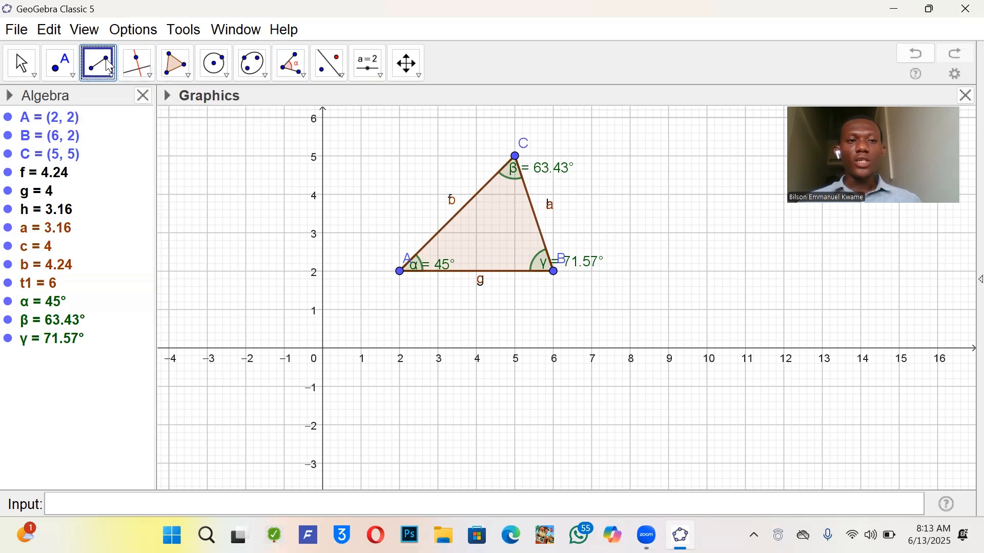
left_click(109, 65)
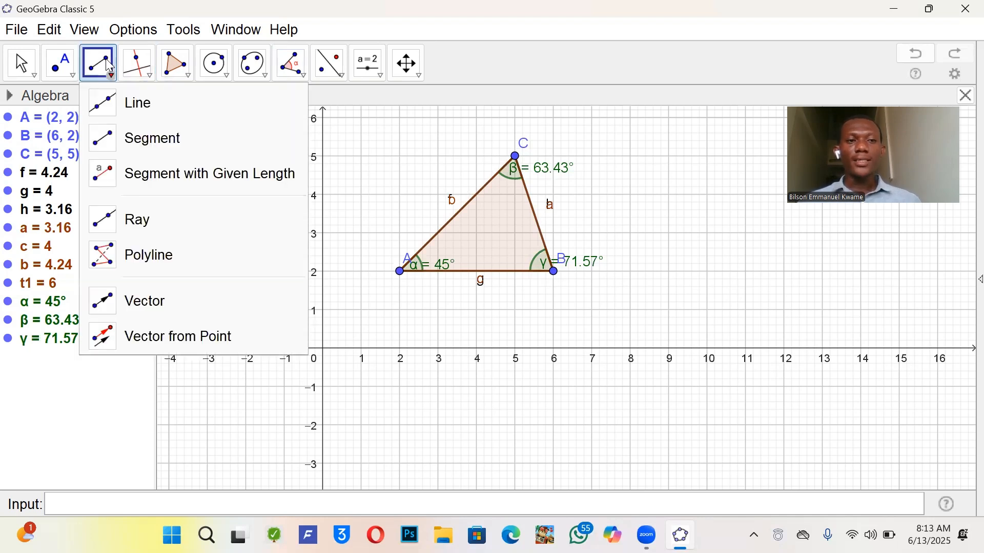
left_click(165, 292)
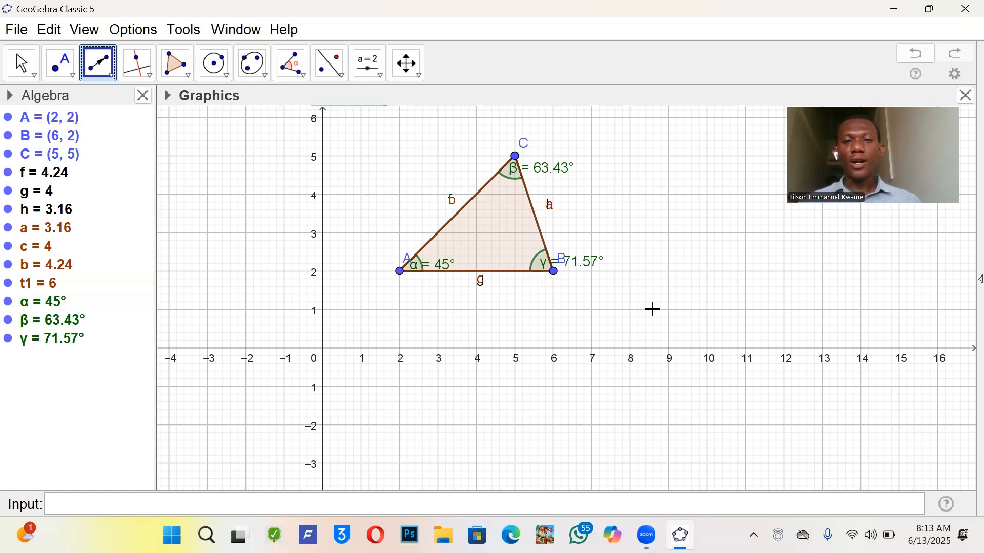
left_click(707, 326)
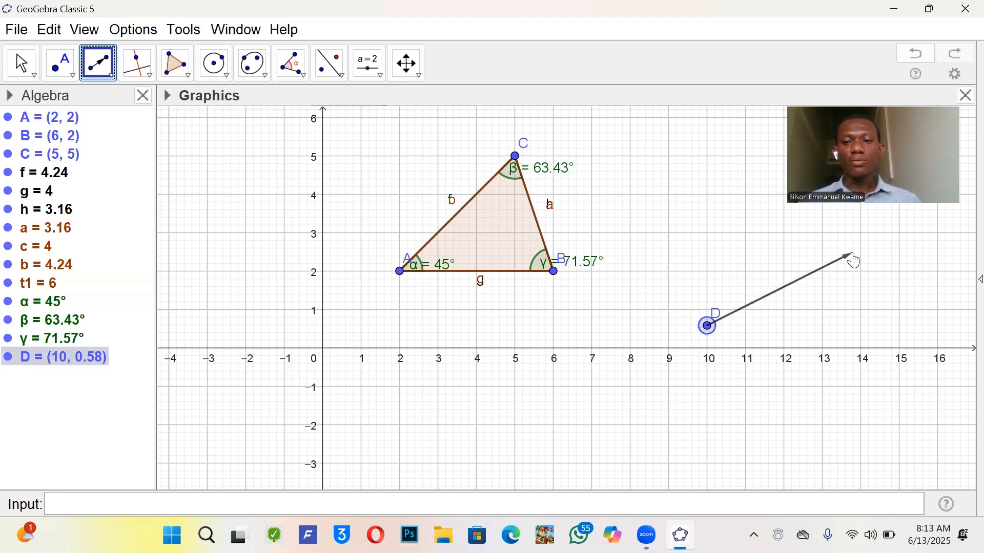
left_click(853, 254)
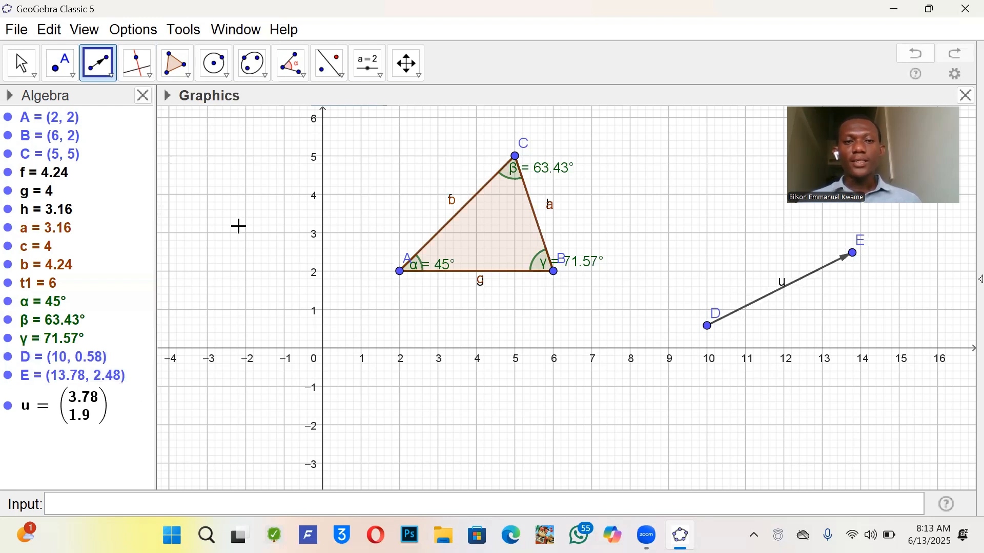
Translate the filled triangle ABC by vector u with the Translate by Vector tool
left_click(333, 75)
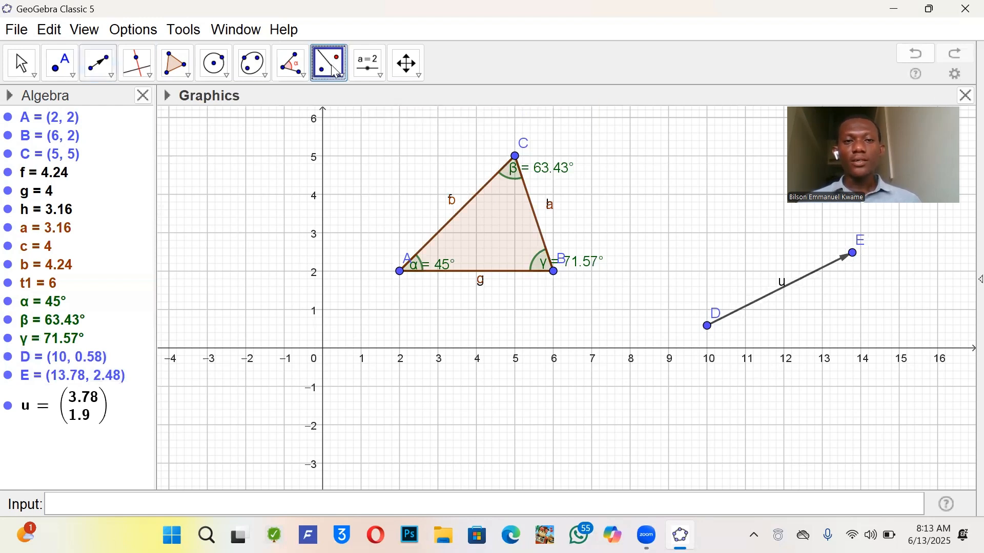
left_click(334, 72)
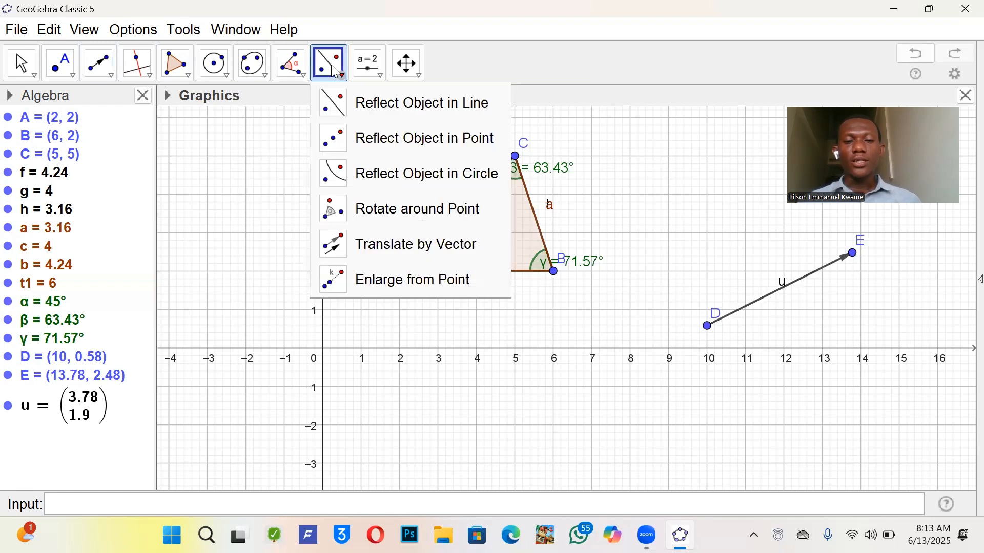
left_click(391, 255)
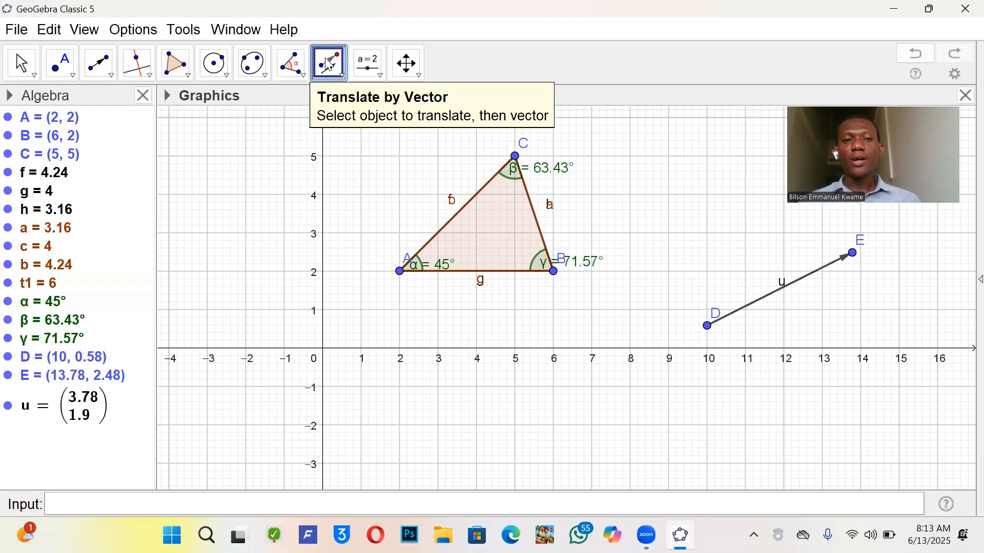
left_click(502, 224)
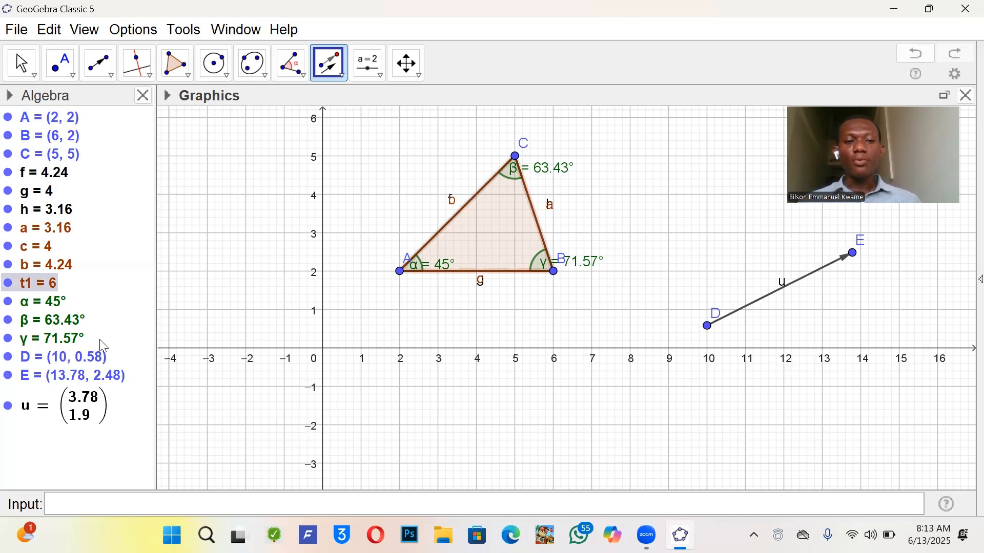
left_click(78, 412)
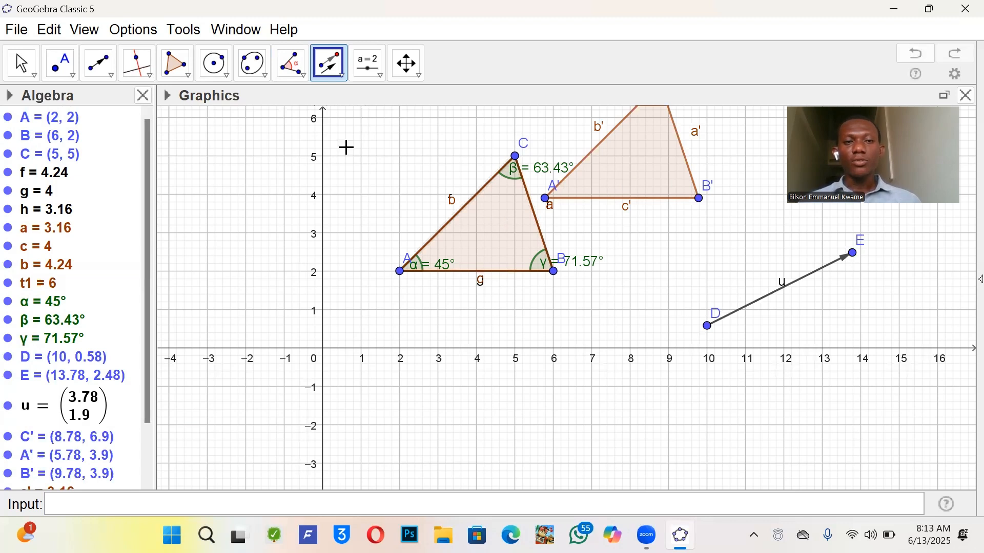
Hide vector u and its endpoints E and D from the drawing
left_click(24, 62)
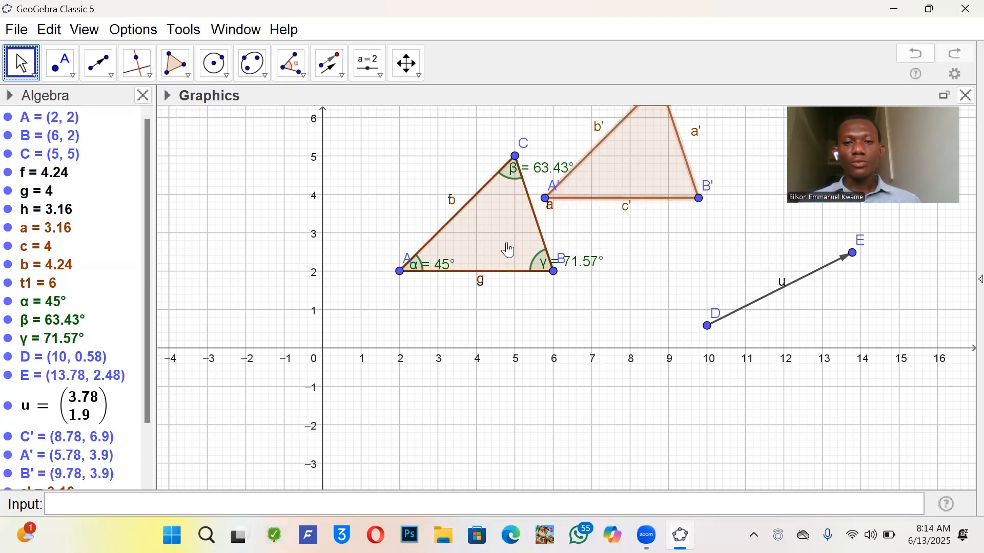
scroll(409, 159, "up", 1)
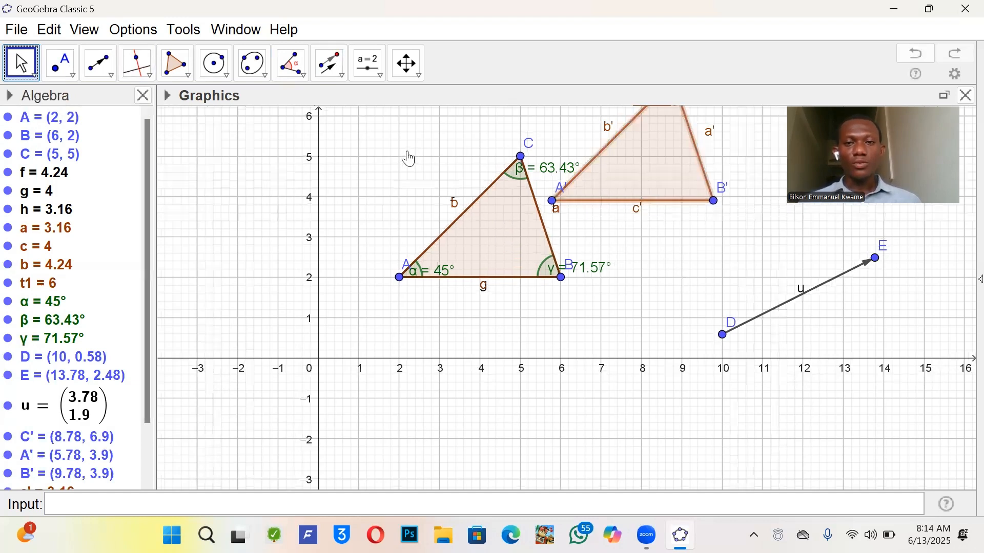
scroll(408, 157, "down", 1)
scroll(451, 151, "down", 1)
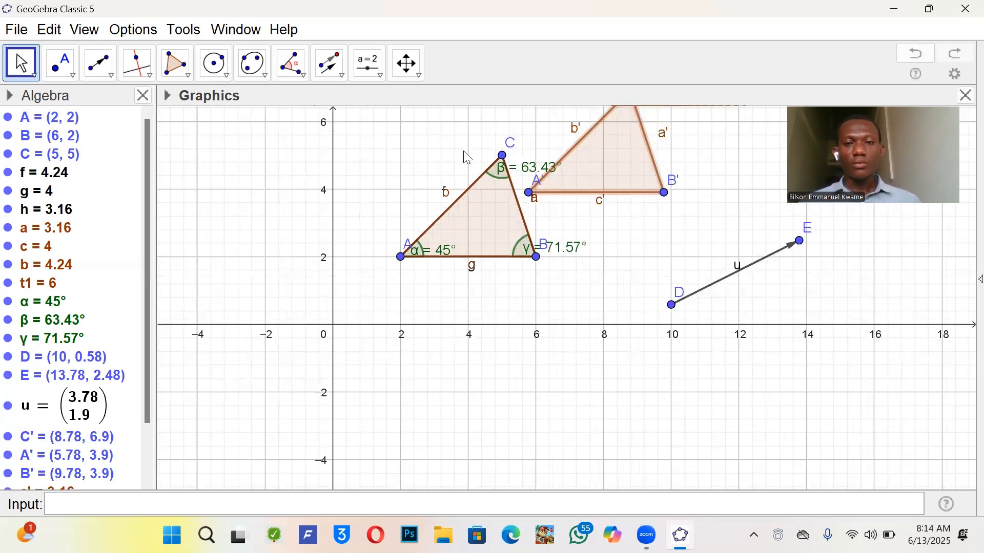
scroll(467, 158, "up", 2)
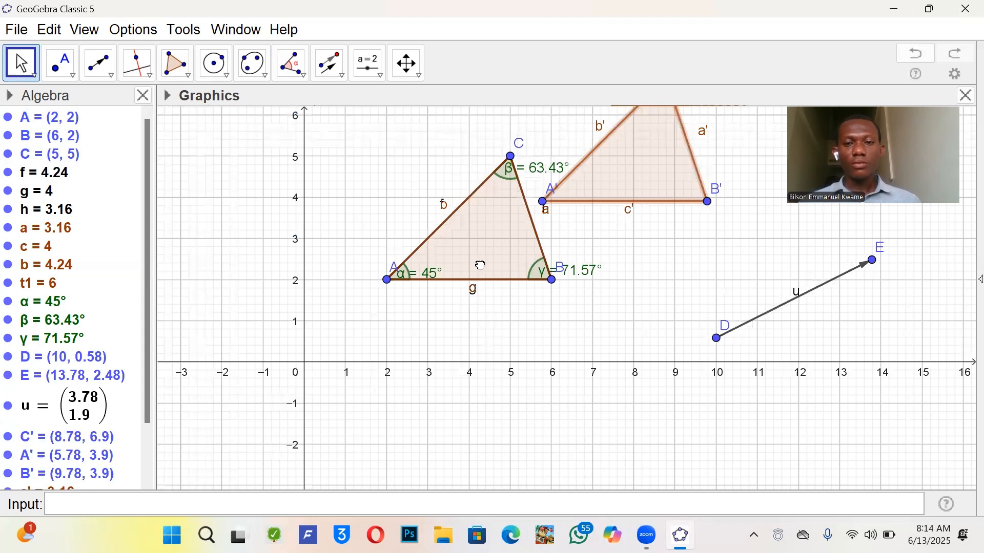
scroll(480, 265, "down", 3)
left_click_drag(501, 422, 489, 401)
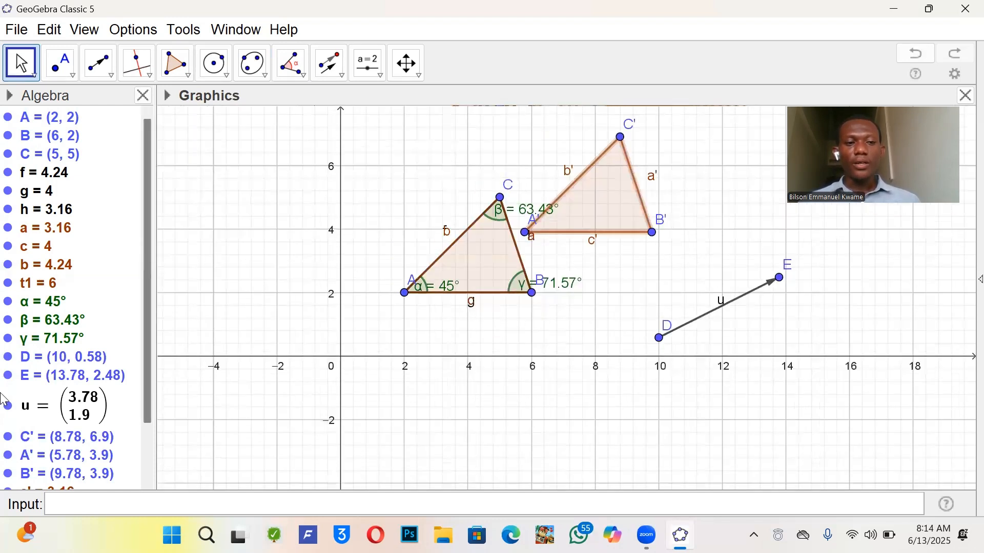
left_click(9, 407)
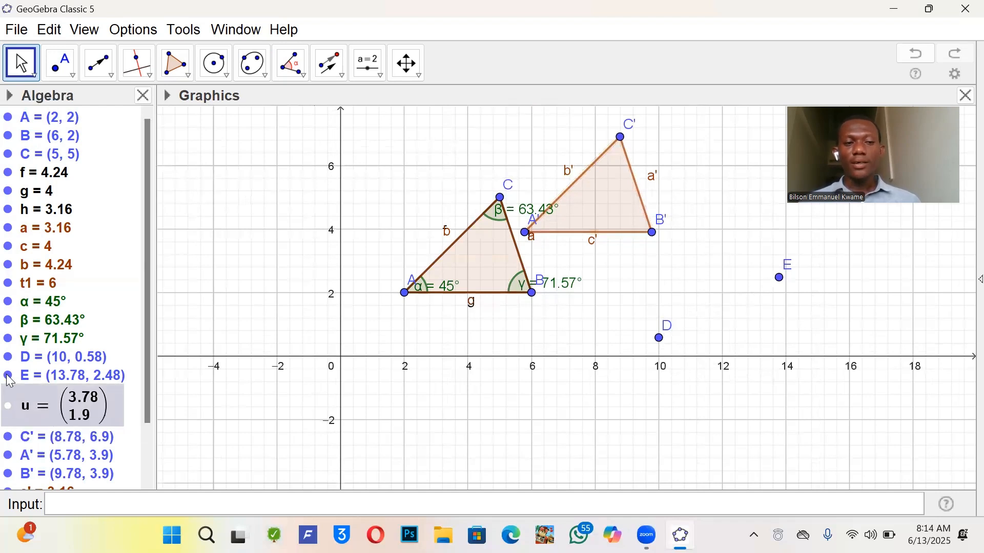
left_click(8, 377)
left_click(8, 358)
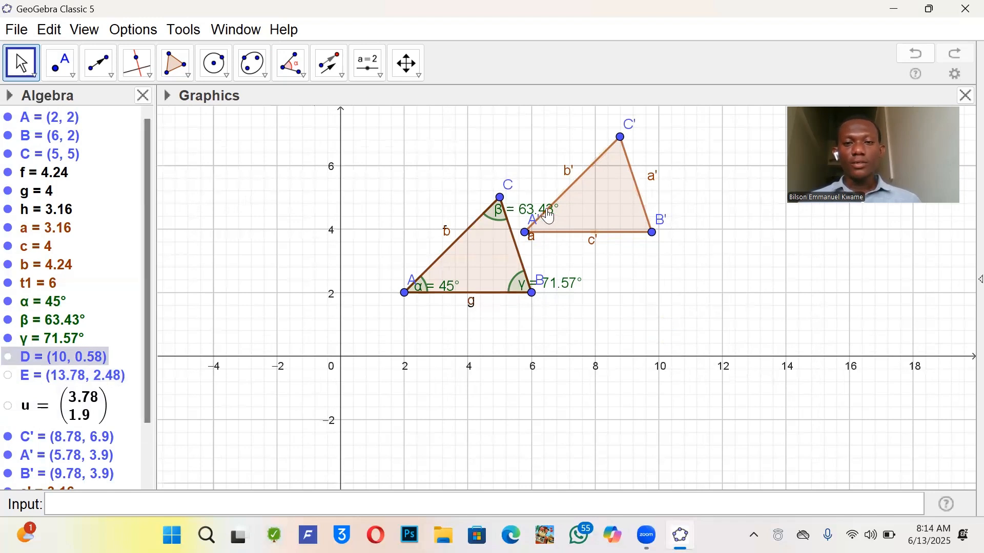
Mark the translated triangle's interior angles at vertices A' and C' with the Angle tool
left_click(291, 63)
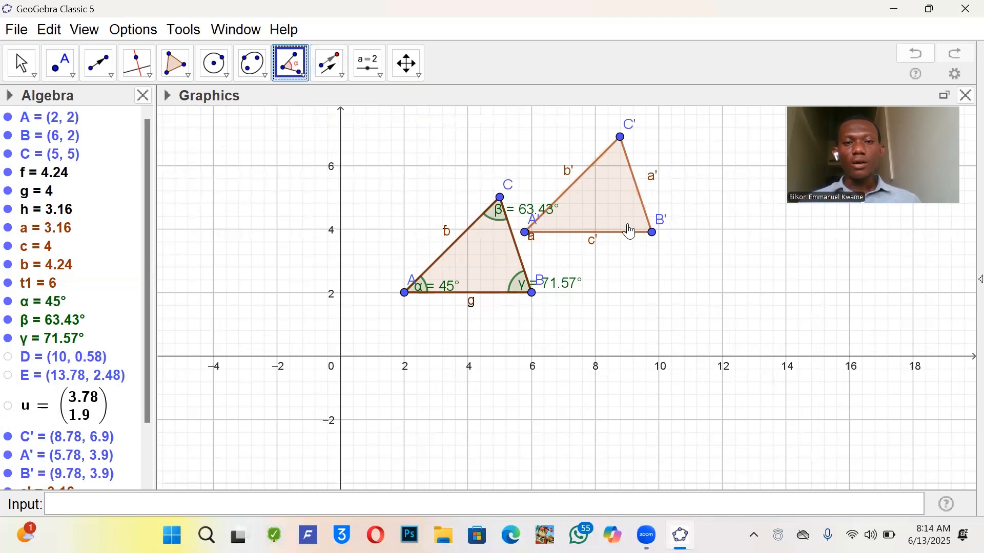
left_click(653, 237)
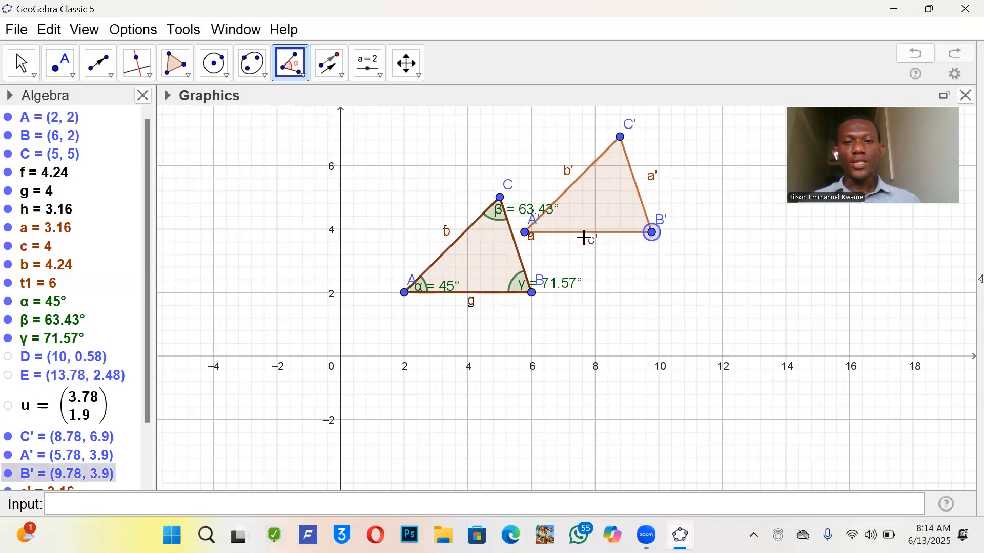
left_click(529, 237)
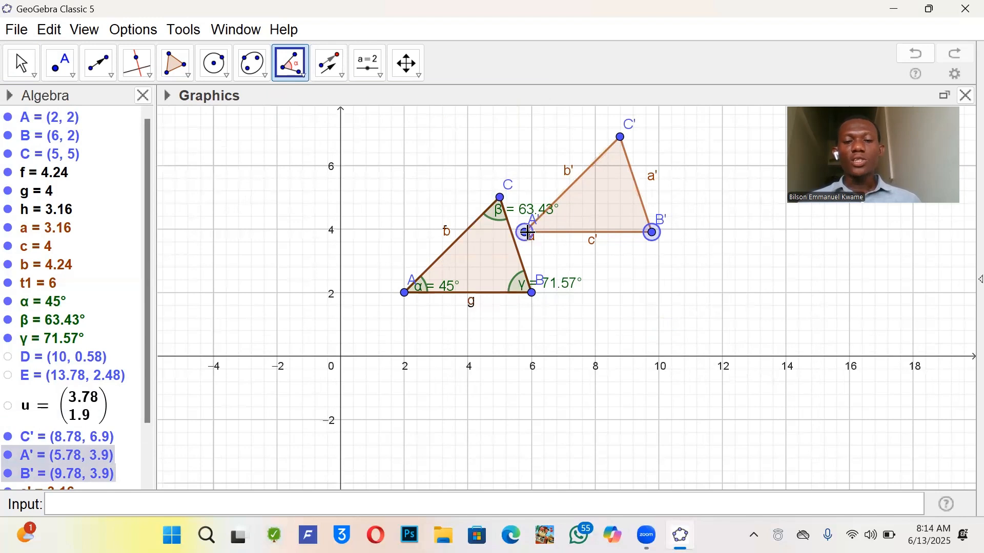
left_click(621, 138)
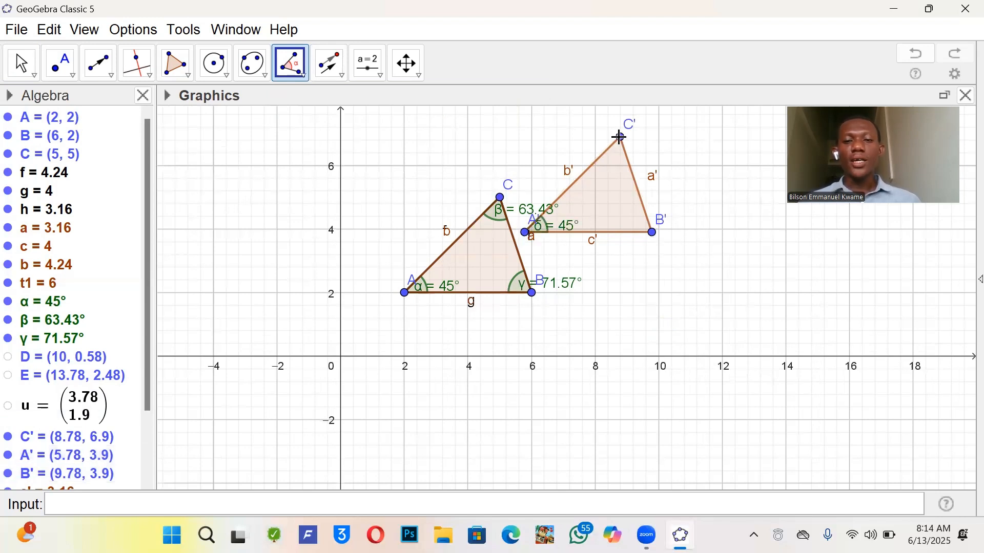
left_click(526, 233)
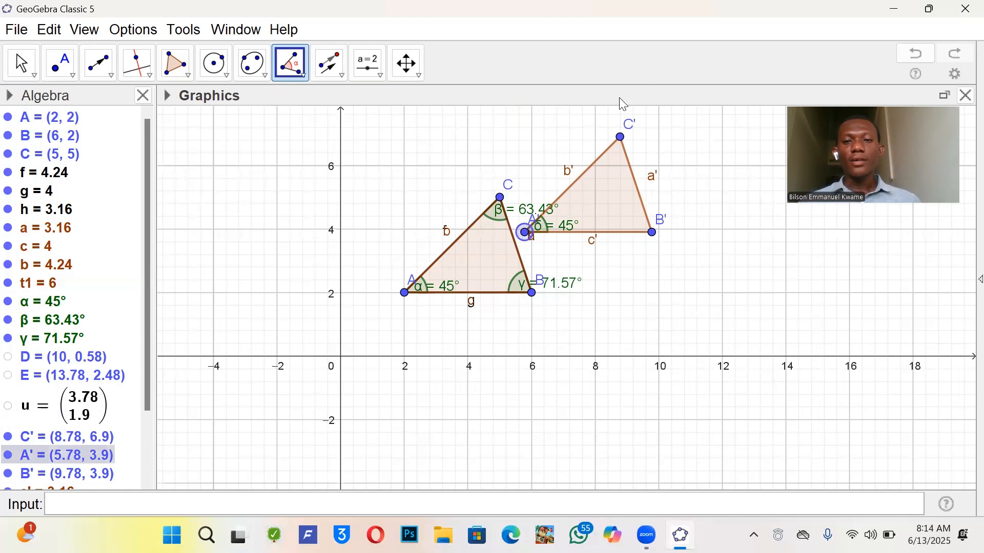
left_click(621, 137)
left_click(654, 233)
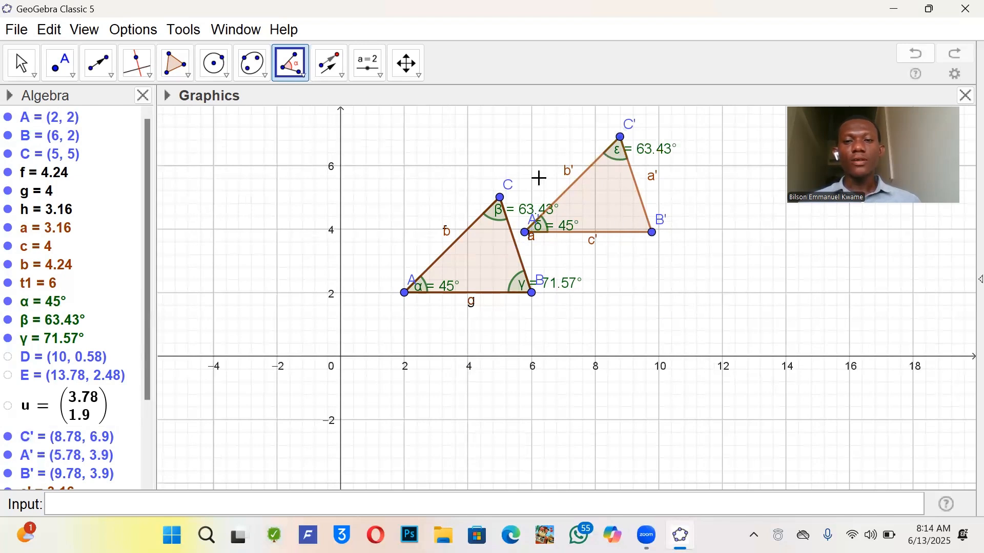
Mark the translated triangle's interior angle at vertex B', using points C', B' and A'
left_click(621, 137)
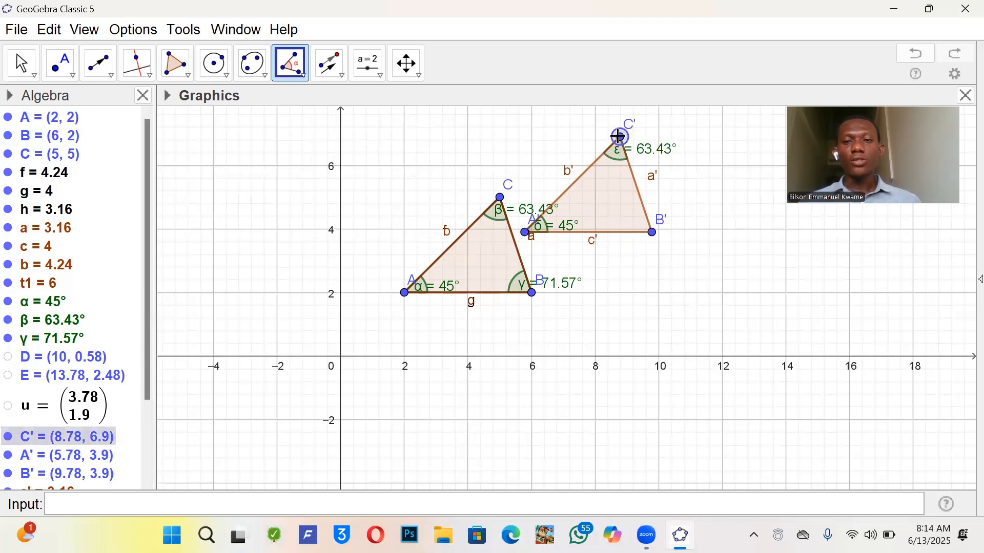
left_click(653, 233)
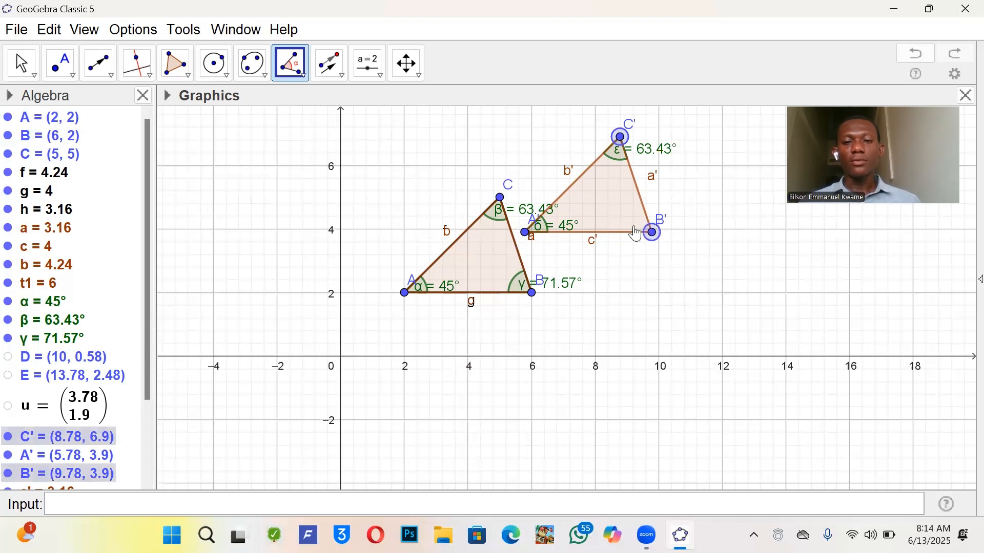
left_click(525, 231)
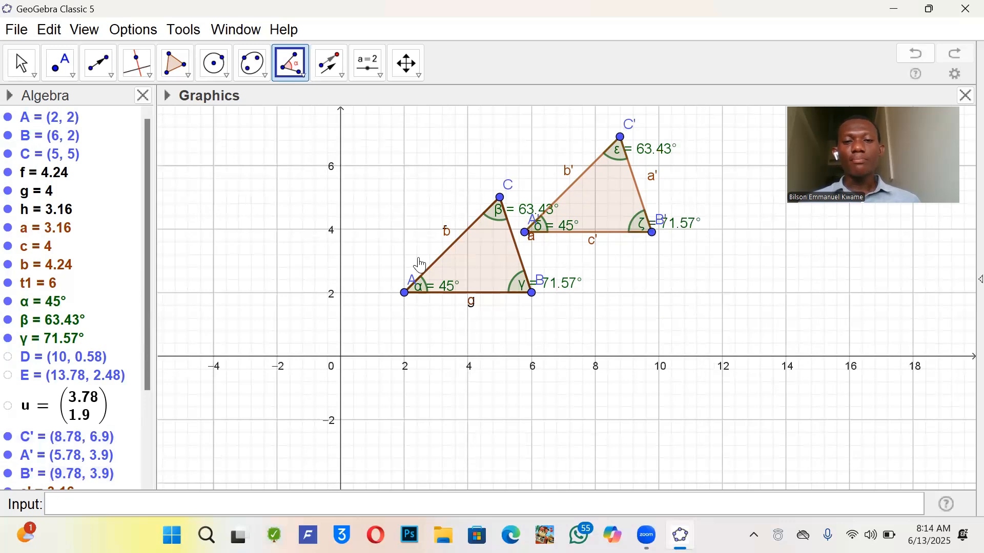
Move vertex A of the original triangle around the plane, leaving it at about (0.5, 4.97)
left_click(22, 64)
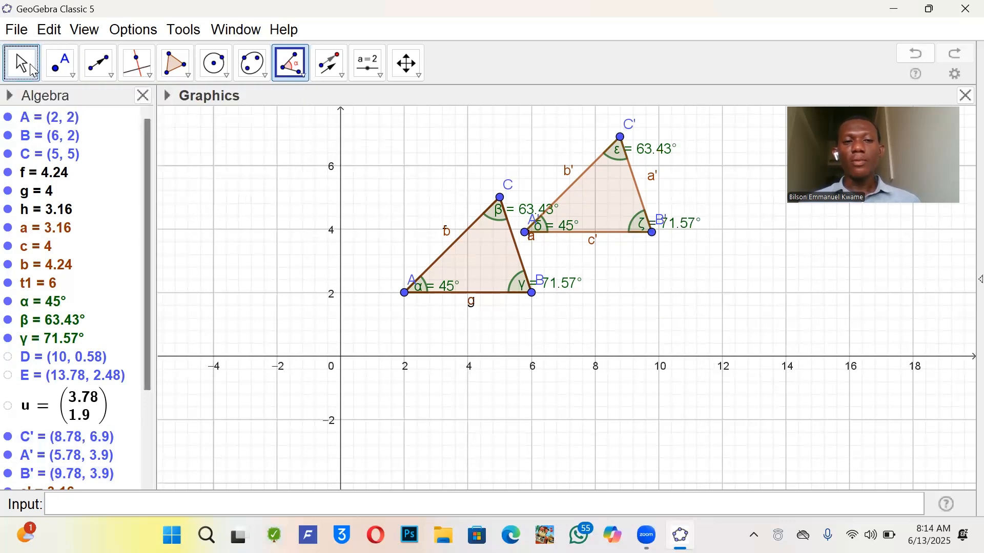
left_click_drag(405, 293, 576, 356)
left_click_drag(461, 396, 230, 308)
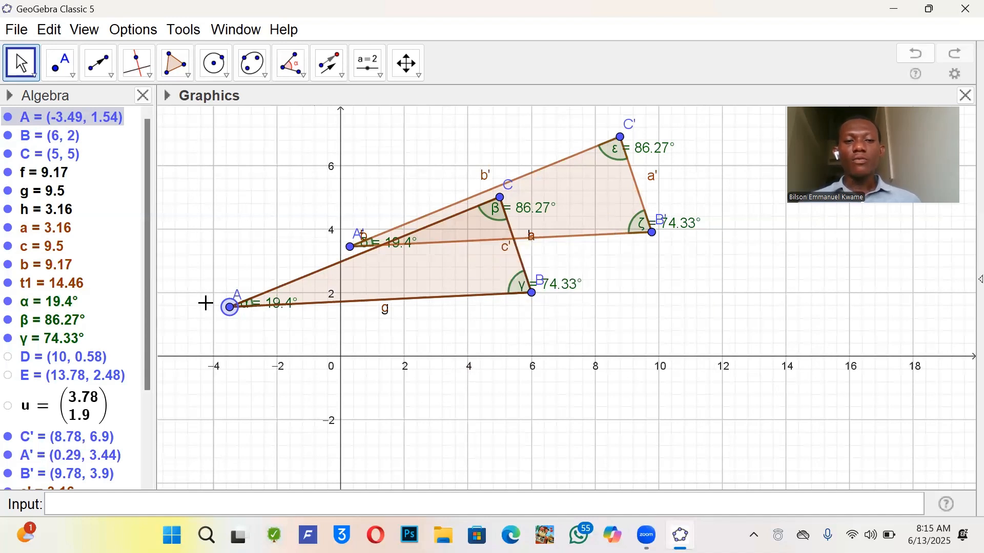
left_click_drag(230, 307, 357, 199)
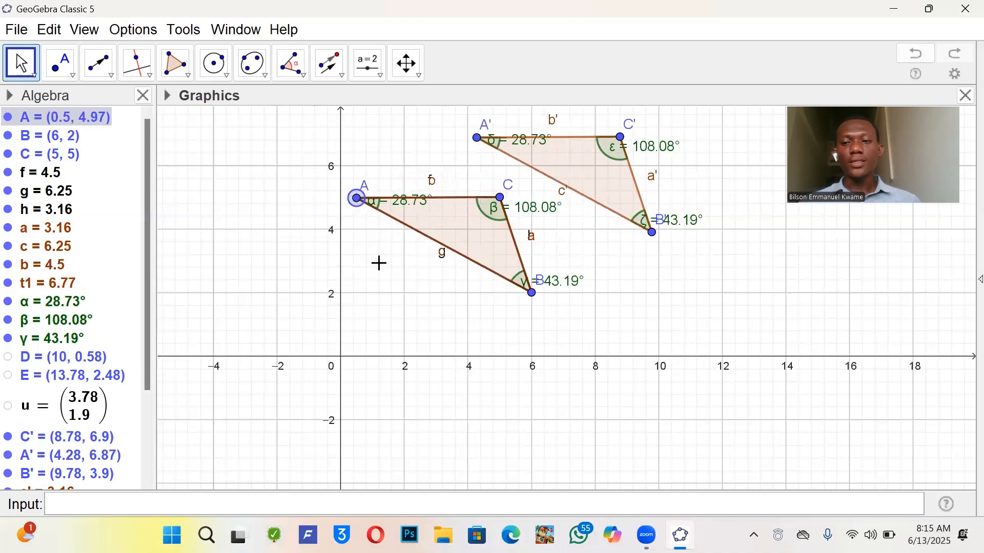
Draw a nearly horizontal line below both triangles through points at about (3.6, -5.2) and (20.3, -5)
scroll(380, 264, "down", 1)
scroll(381, 267, "down", 1)
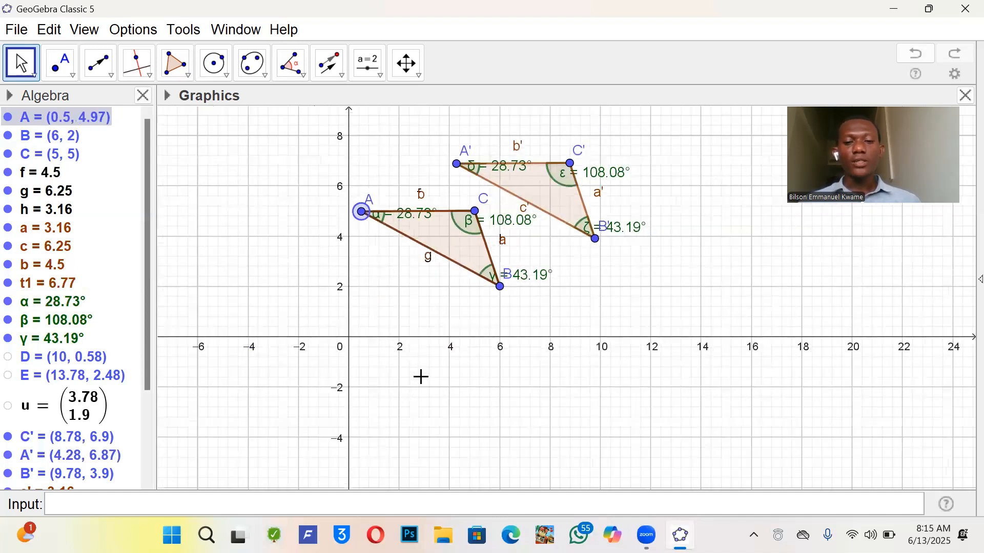
scroll(457, 371, "down", 1)
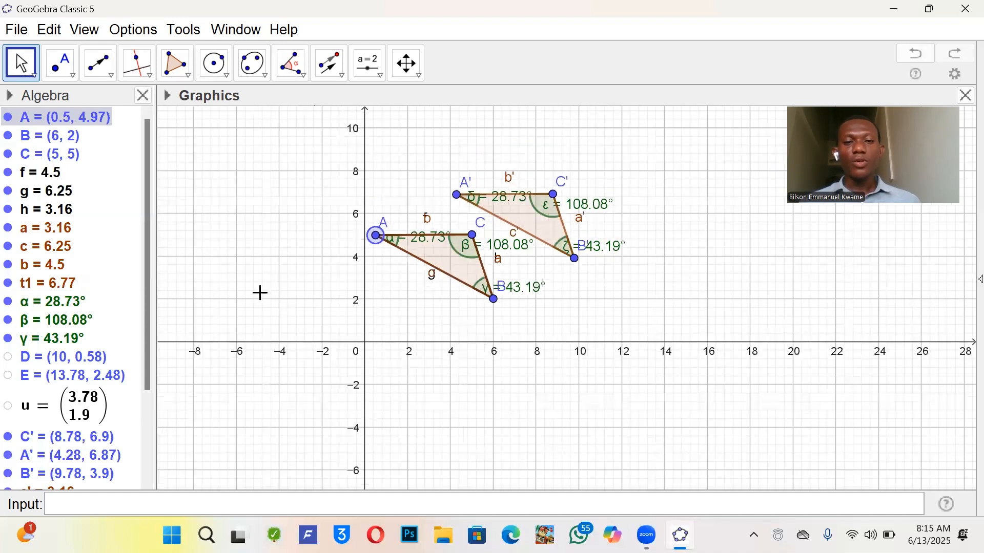
left_click(59, 75)
left_click(58, 72)
mouse_move(99, 67)
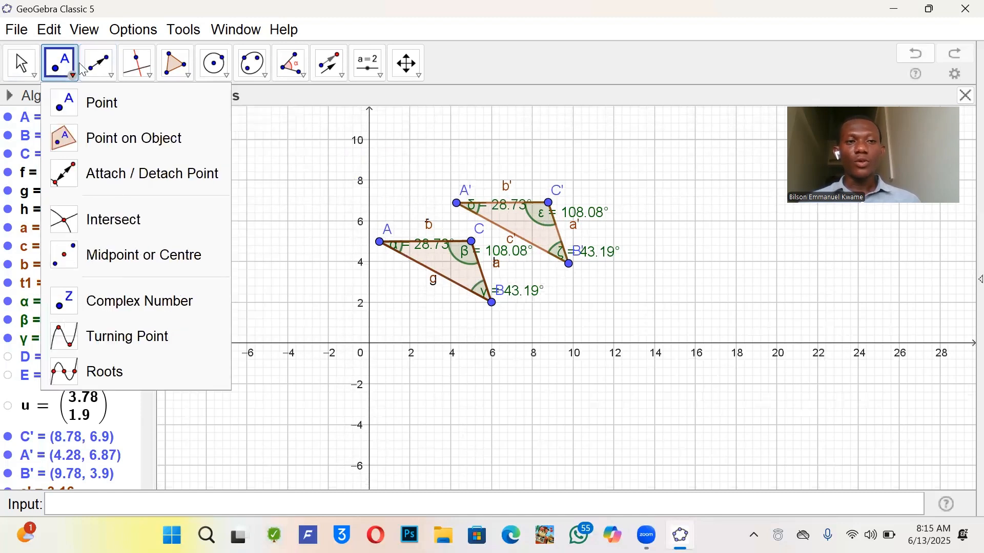
left_click(94, 68)
left_click(93, 70)
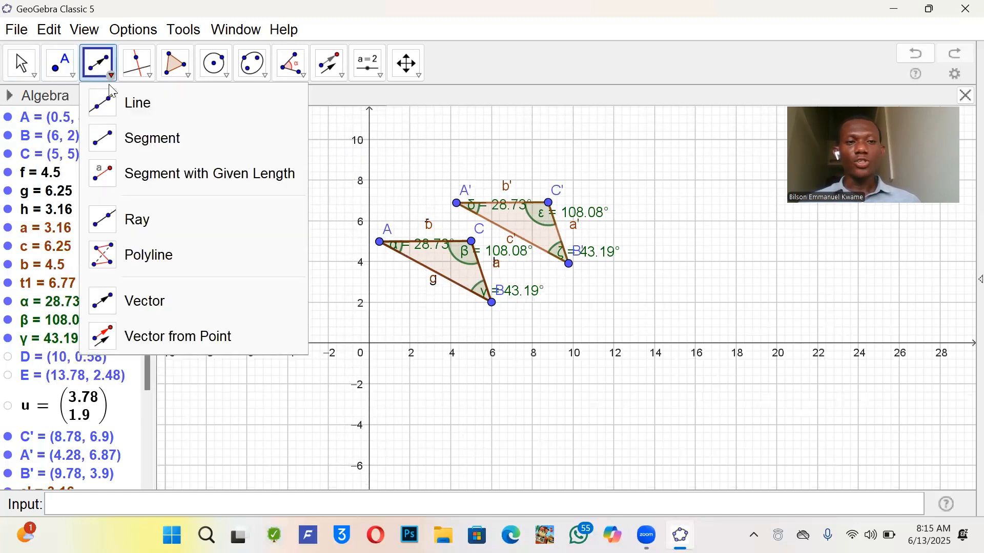
left_click(130, 100)
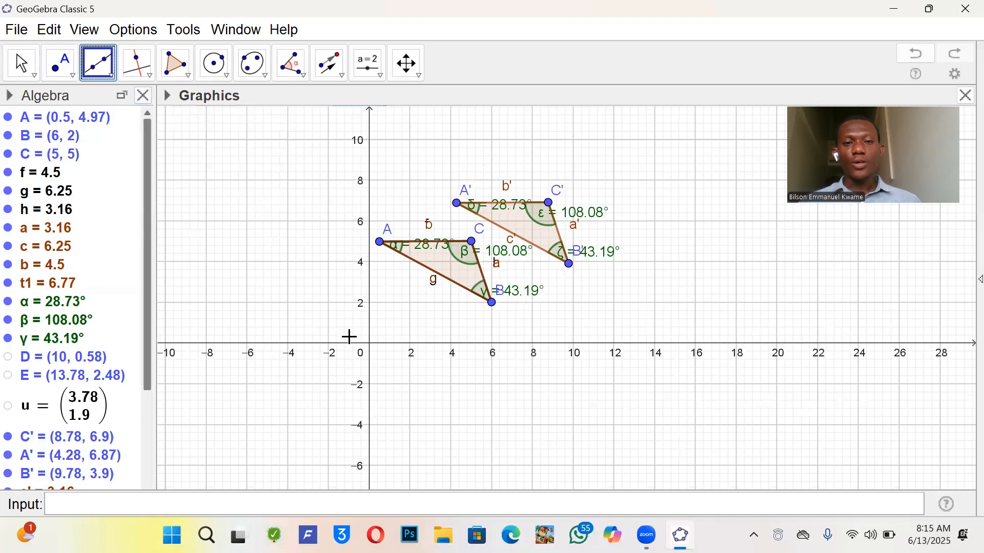
left_click(443, 451)
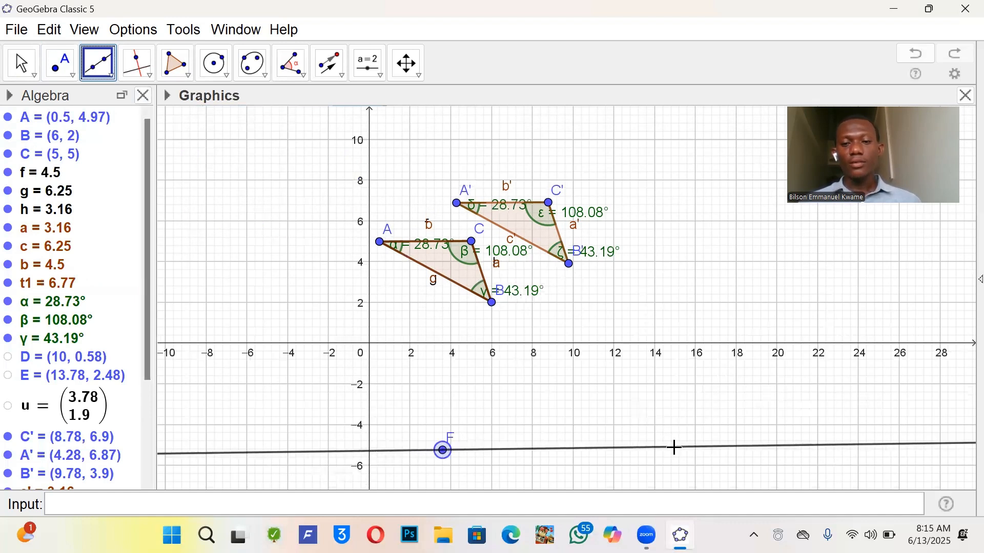
left_click(786, 447)
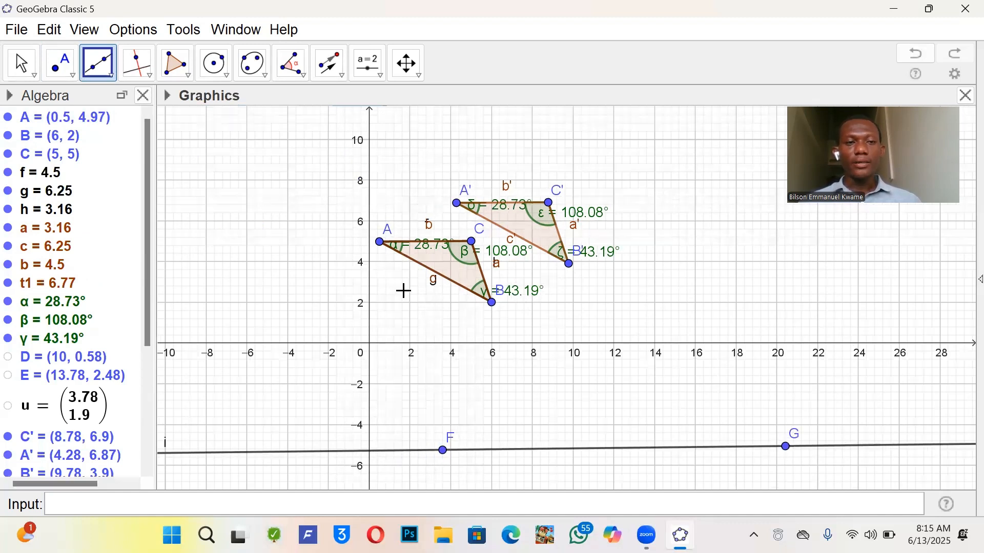
Move vertex A of the original triangle past vertex B to about (13.44, 1.76)
left_click(20, 64)
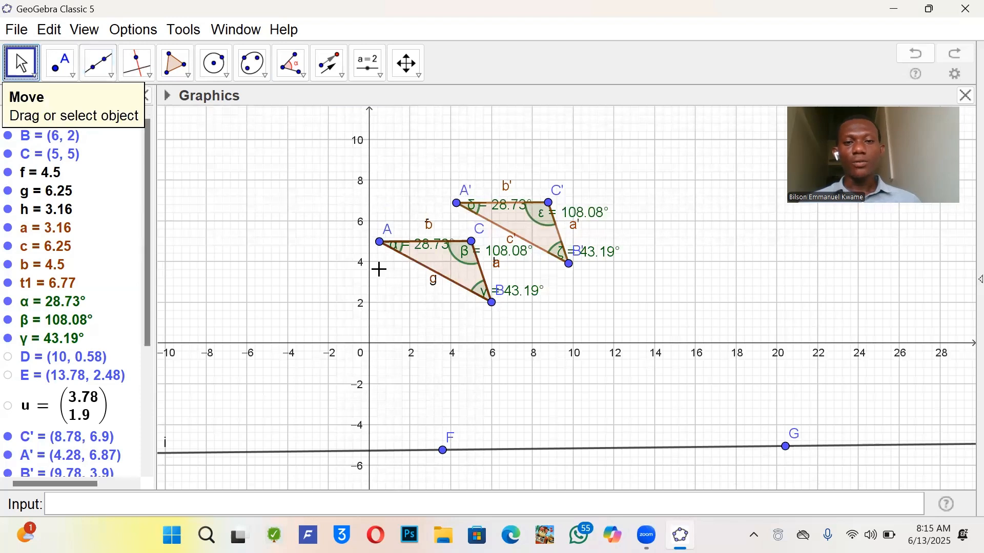
left_click_drag(381, 248, 586, 251)
mouse_move(602, 302)
left_mouse_down()
mouse_move(661, 307)
mouse_move(623, 317)
mouse_move(606, 303)
mouse_move(592, 314)
mouse_move(601, 311)
left_mouse_up()
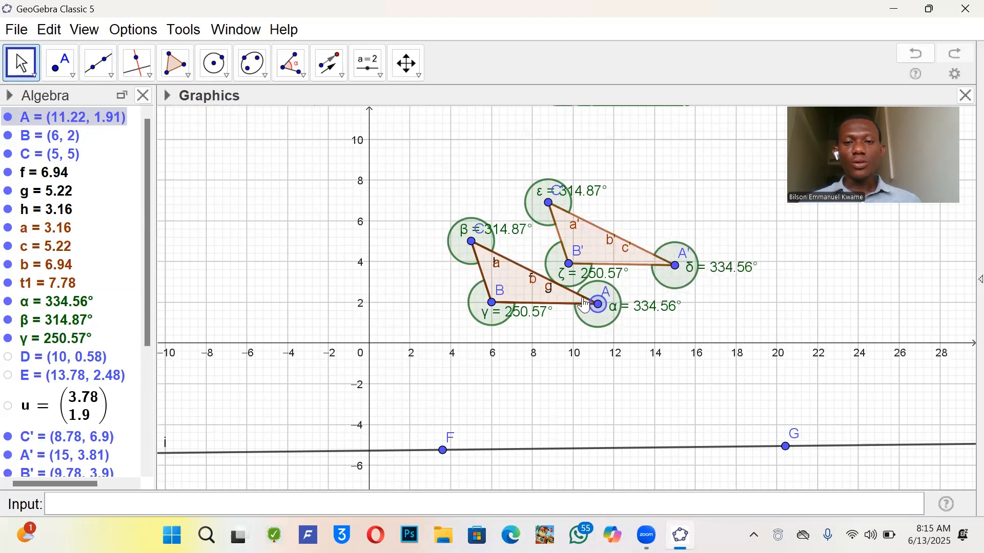
left_click_drag(599, 305, 643, 307)
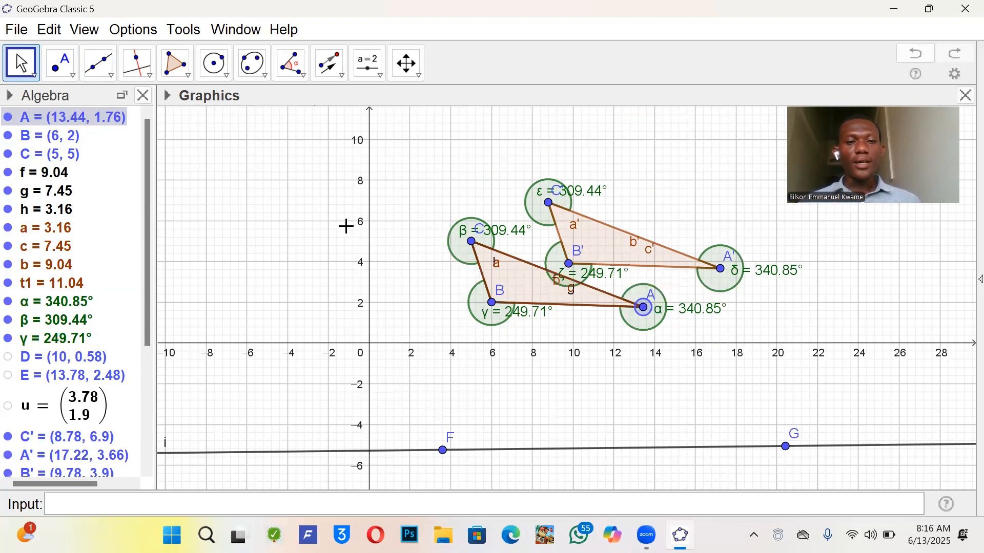
Use Compasses to draw a circle centred at F with a radius equal to side BC
left_click(215, 75)
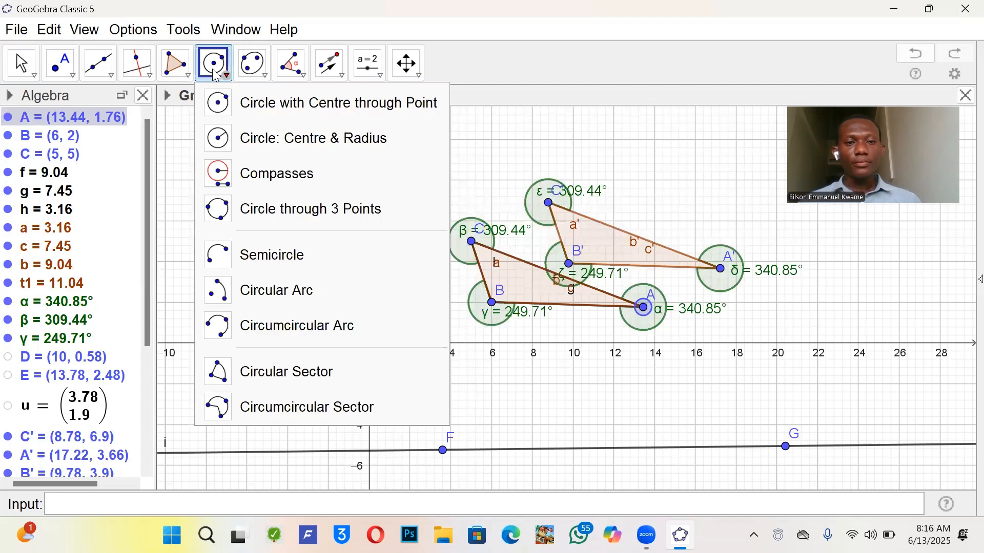
left_click(287, 179)
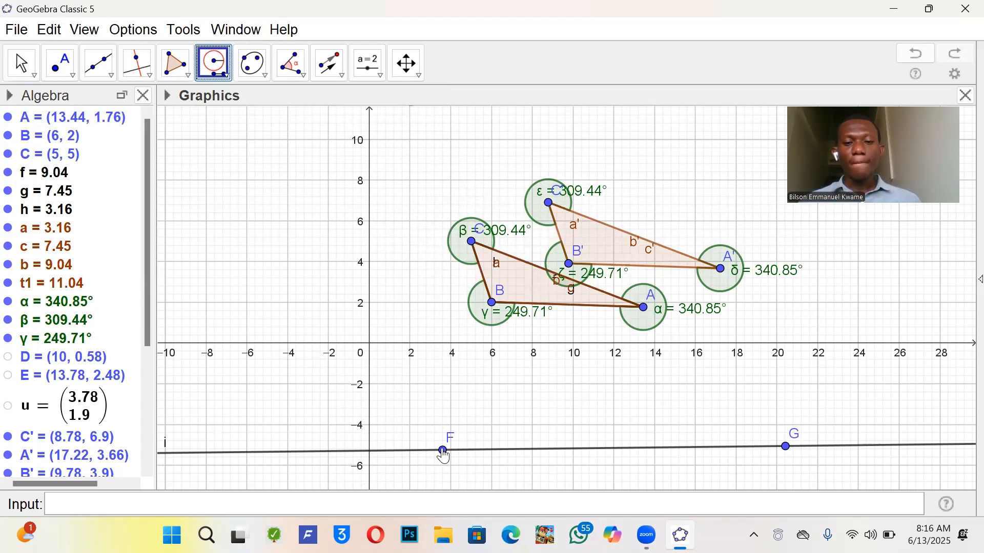
left_click(493, 302)
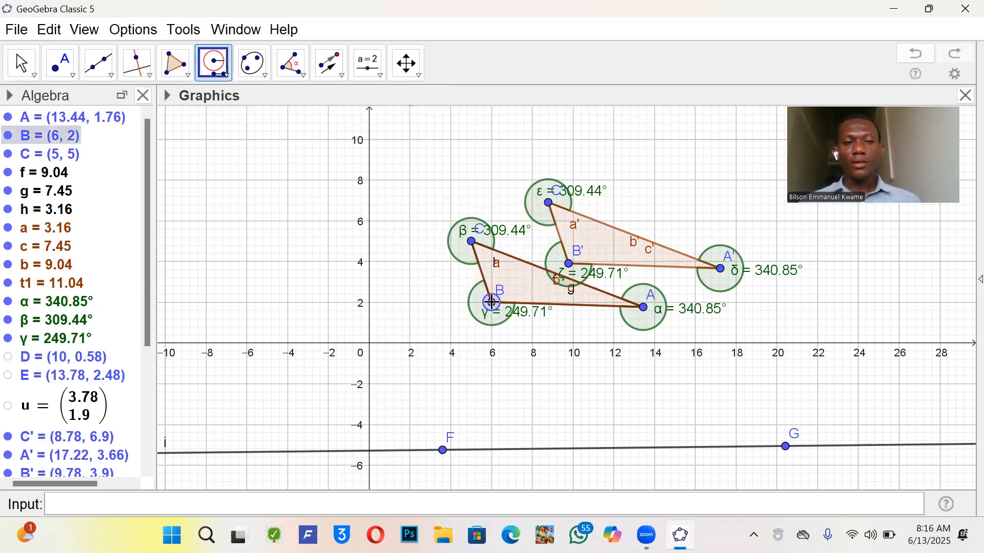
left_click(472, 241)
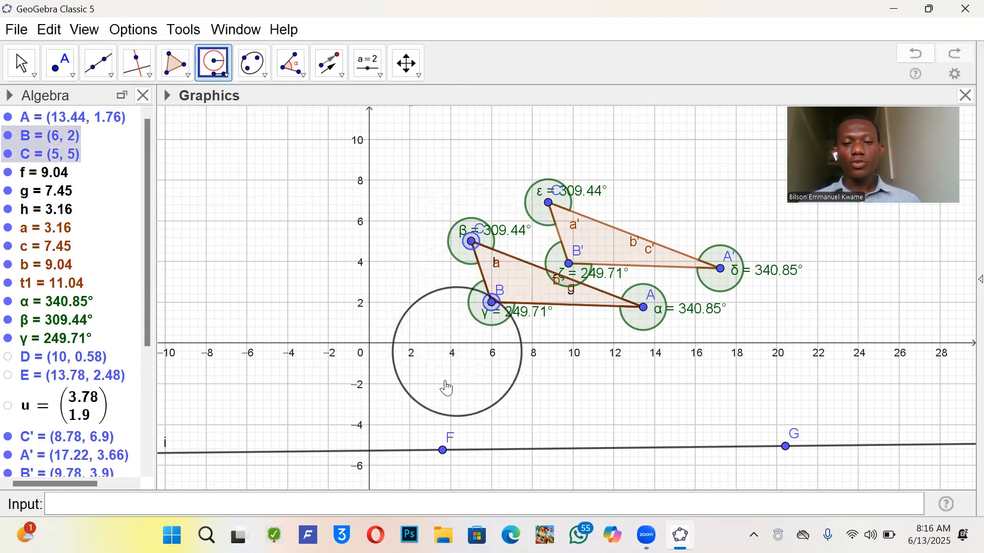
left_click(443, 452)
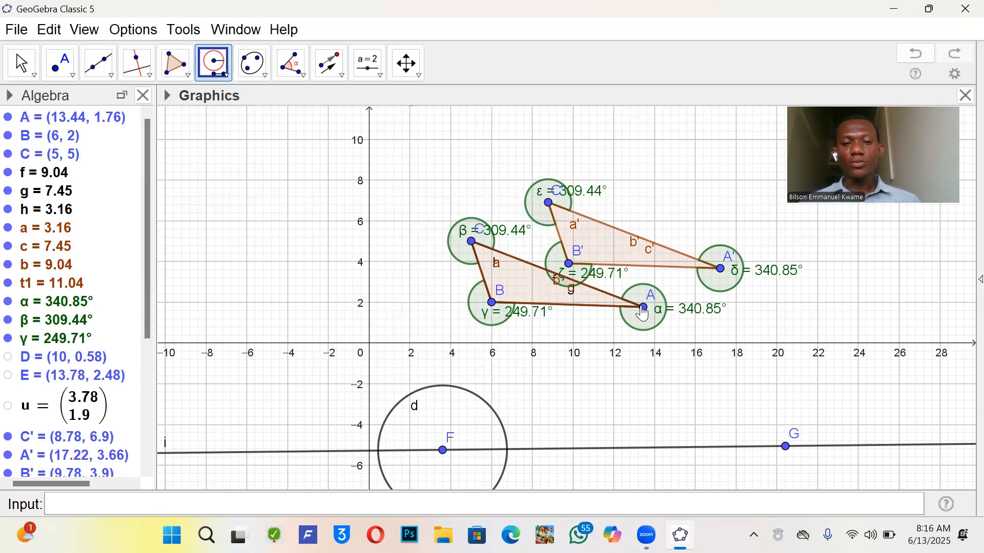
Draw a second compass circle centred at F with a radius equal to side BA
left_click(492, 303)
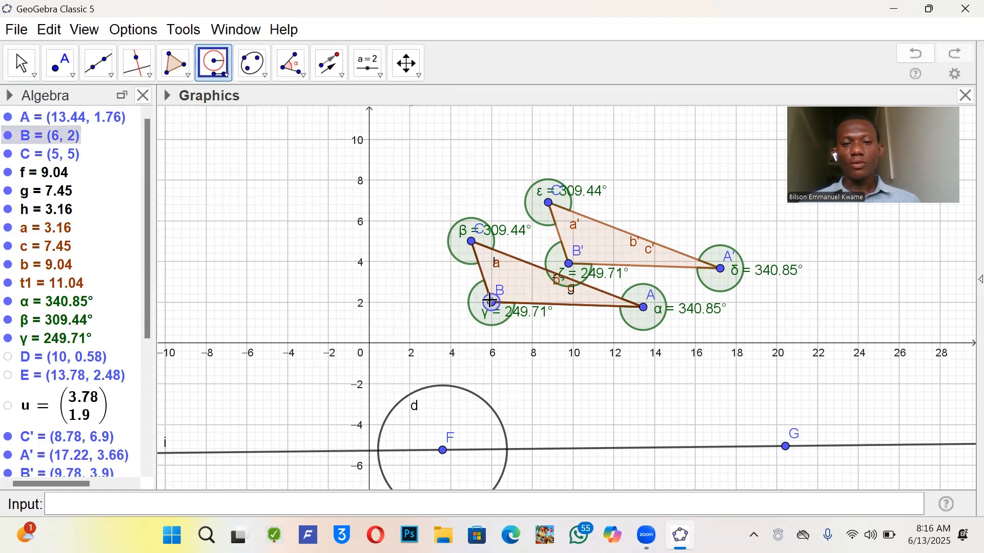
left_click(644, 307)
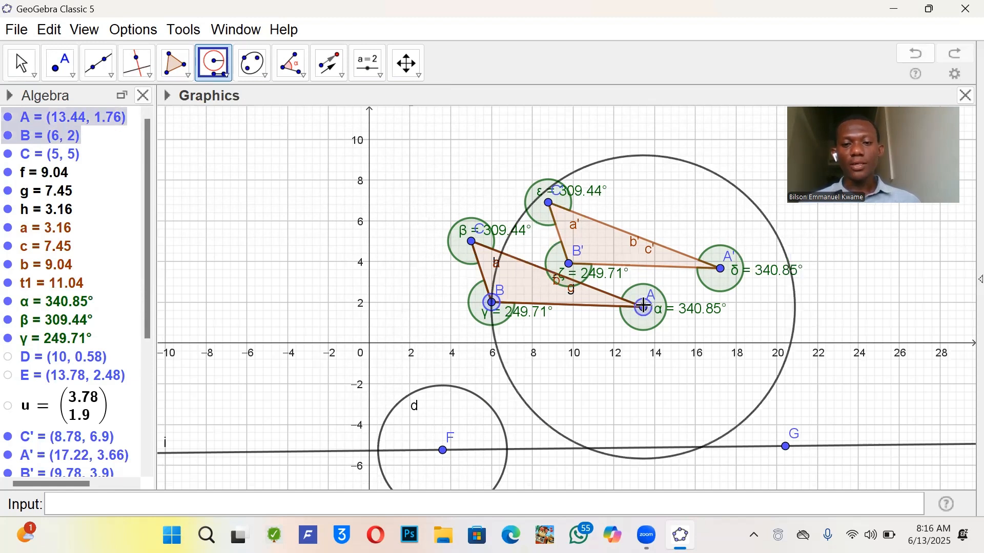
left_click(444, 451)
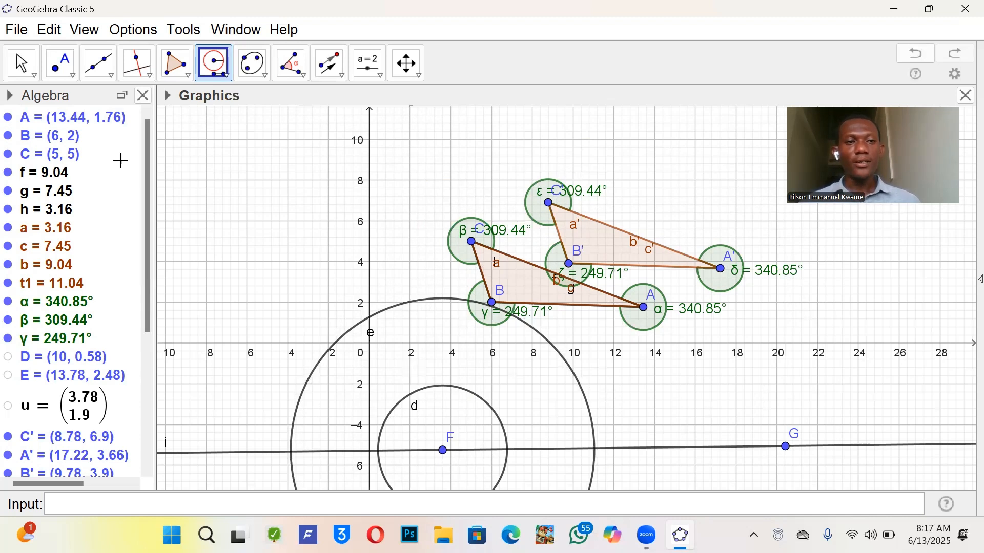
Mark the intersection of the larger circle centred at F with line FG, on the side towards G
left_click(71, 73)
left_click(56, 65)
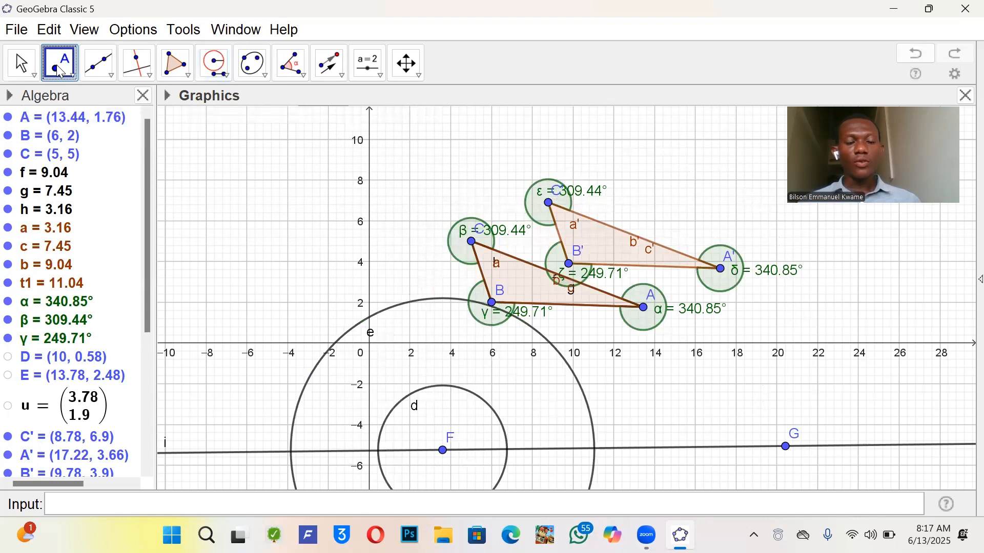
left_click(57, 65)
left_click(104, 207)
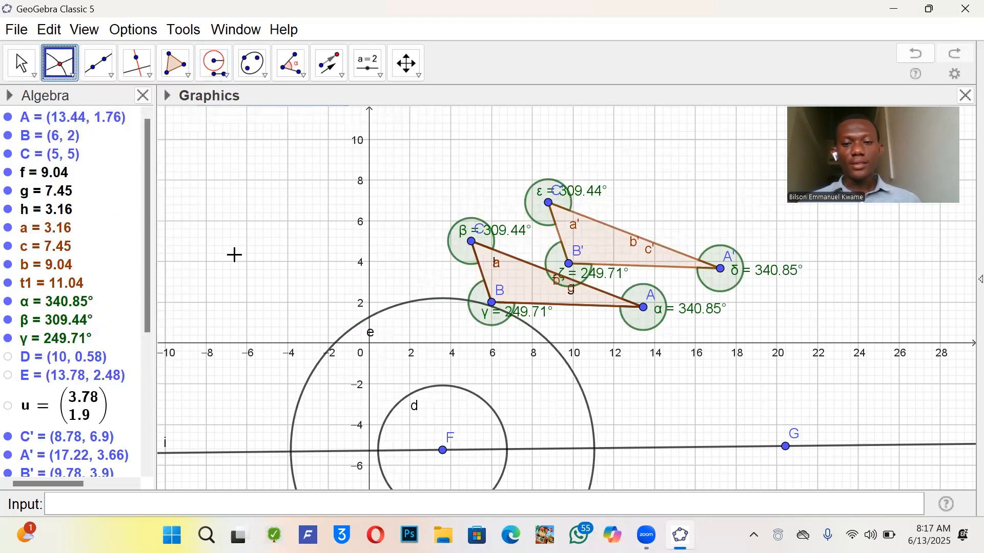
left_click(596, 453)
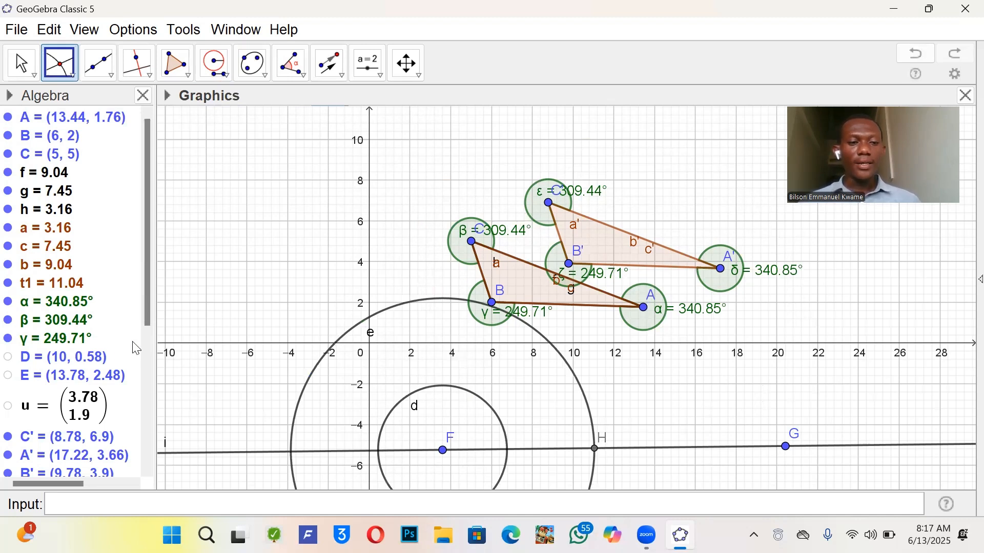
Hide the larger circle centred at F, keeping the smaller one shown
scroll(102, 353, "down", 5)
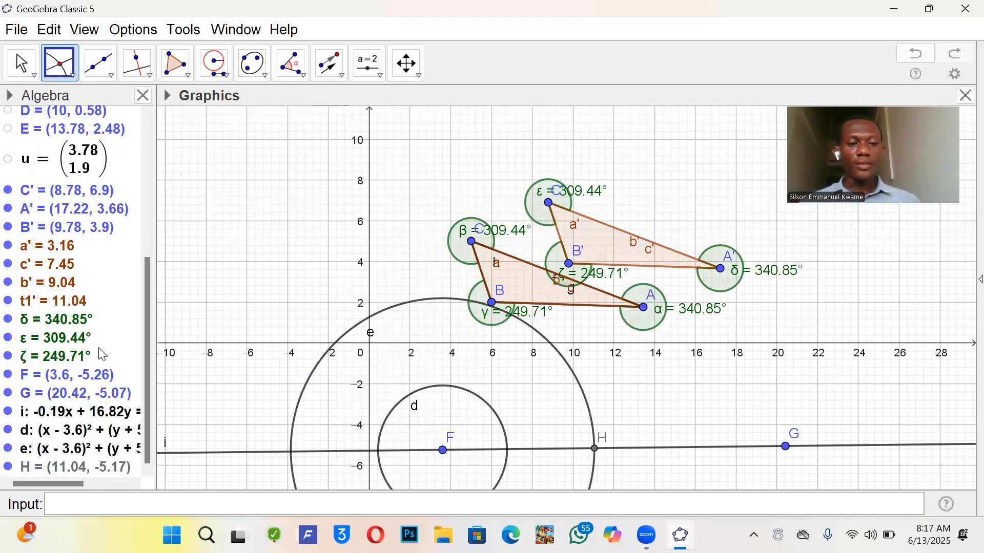
left_click(9, 431)
left_click(8, 431)
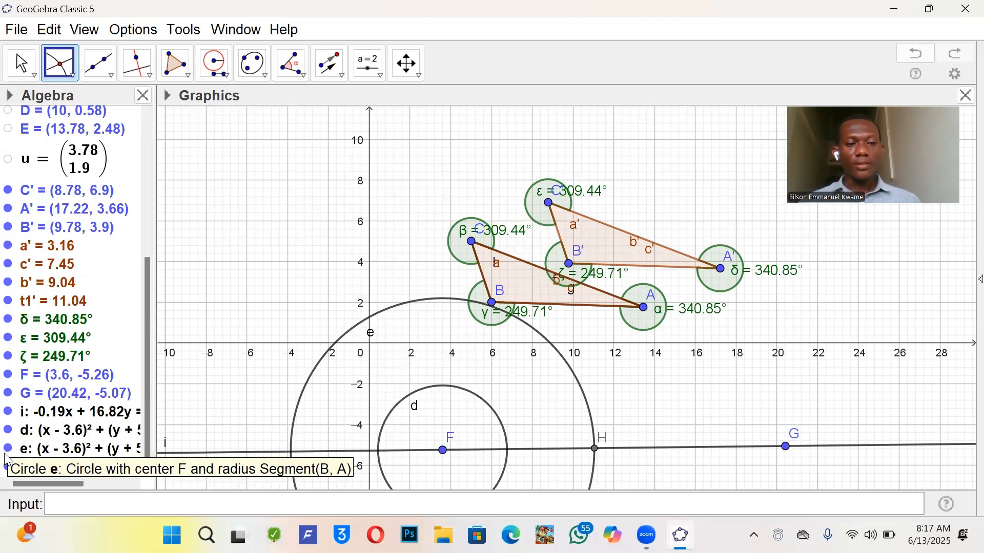
left_click(8, 450)
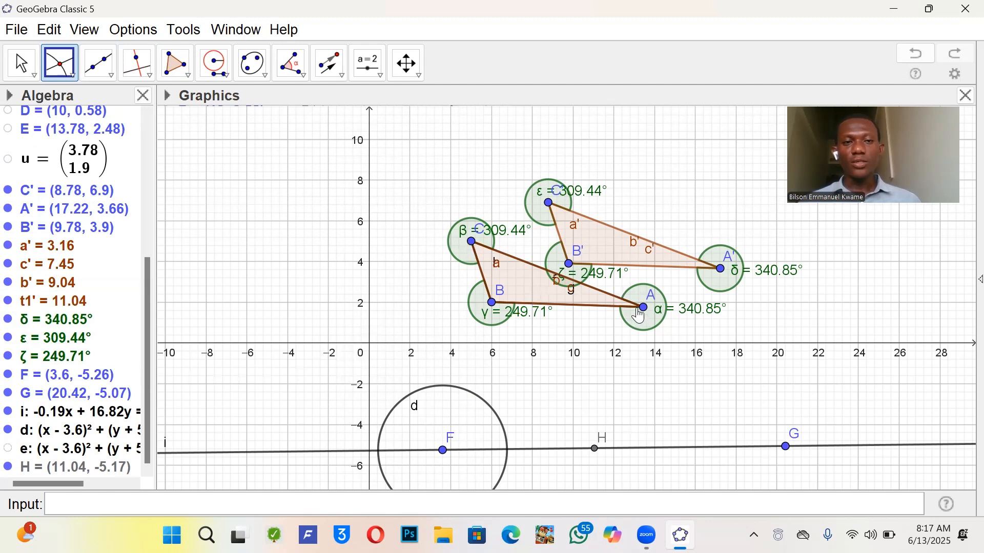
Use Compasses to draw a circle centred at H with a radius equal to side AC
left_click(220, 69)
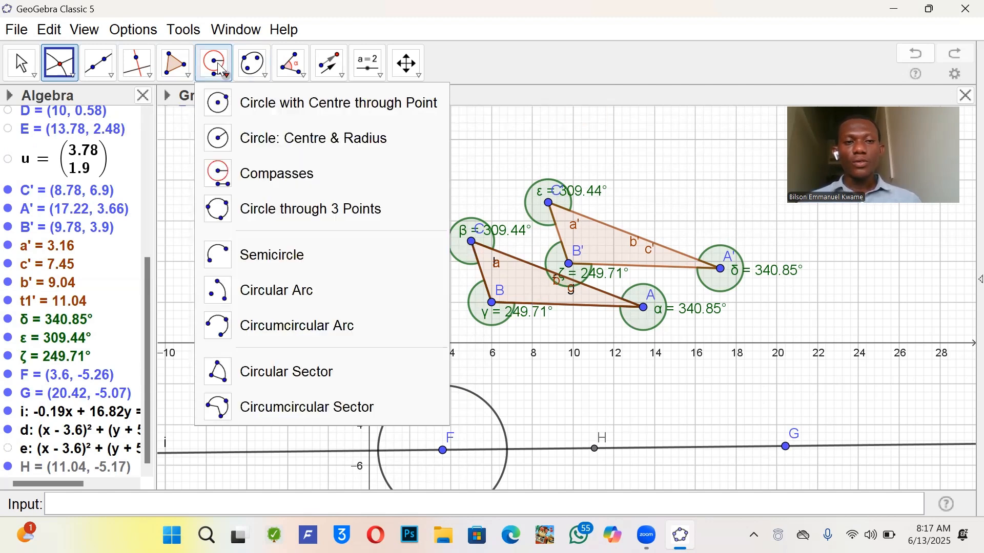
left_click(274, 165)
left_click(644, 307)
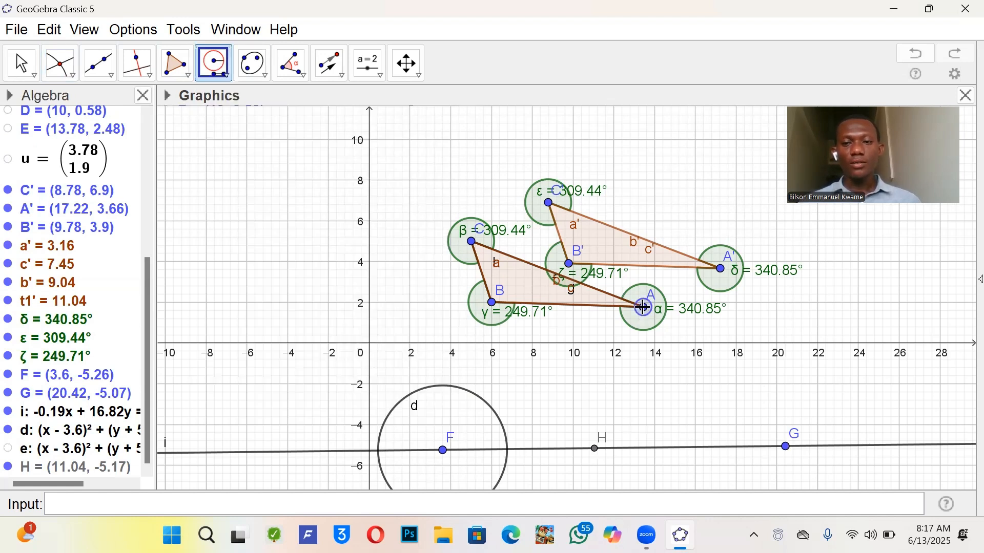
left_click(472, 241)
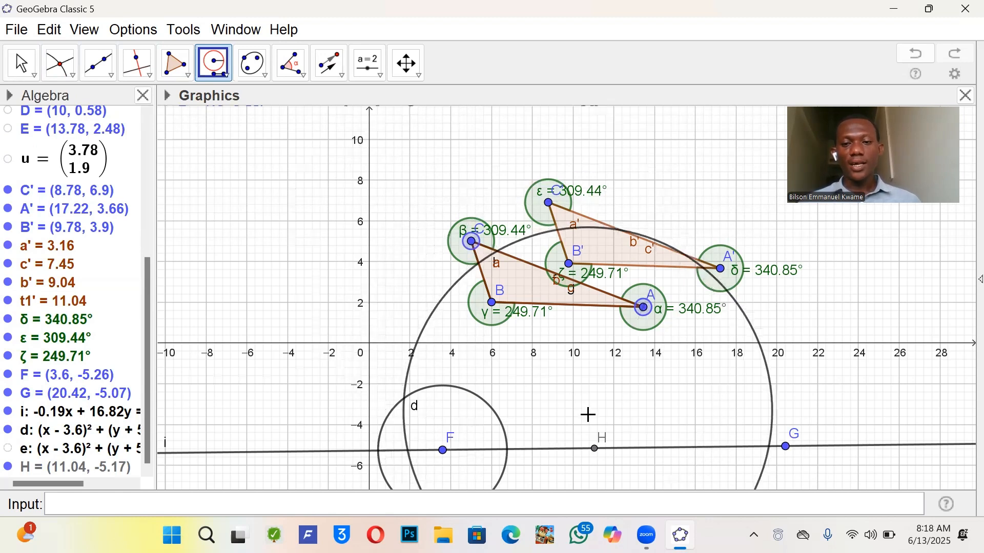
left_click(595, 449)
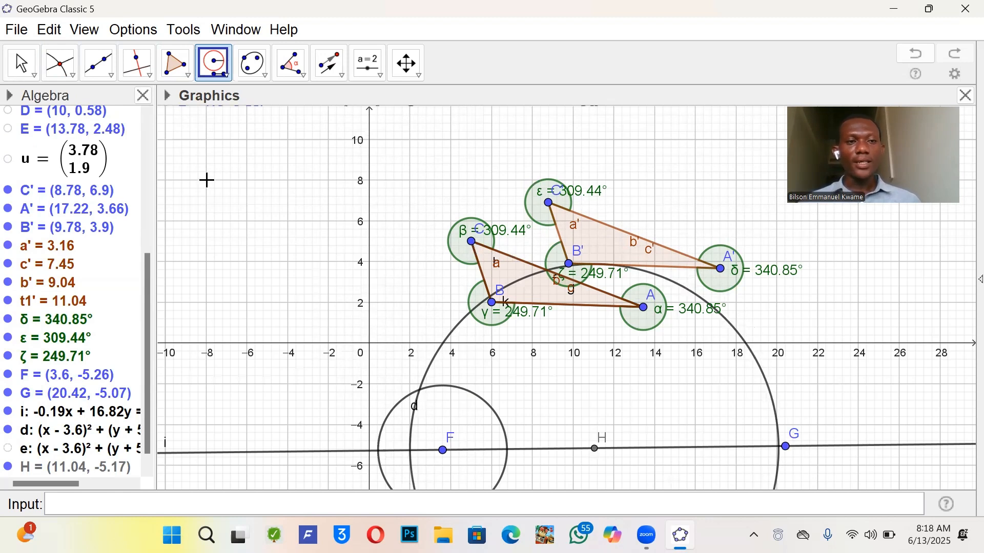
Mark the intersection above line FG of the circles centred at F and H
left_click(58, 64)
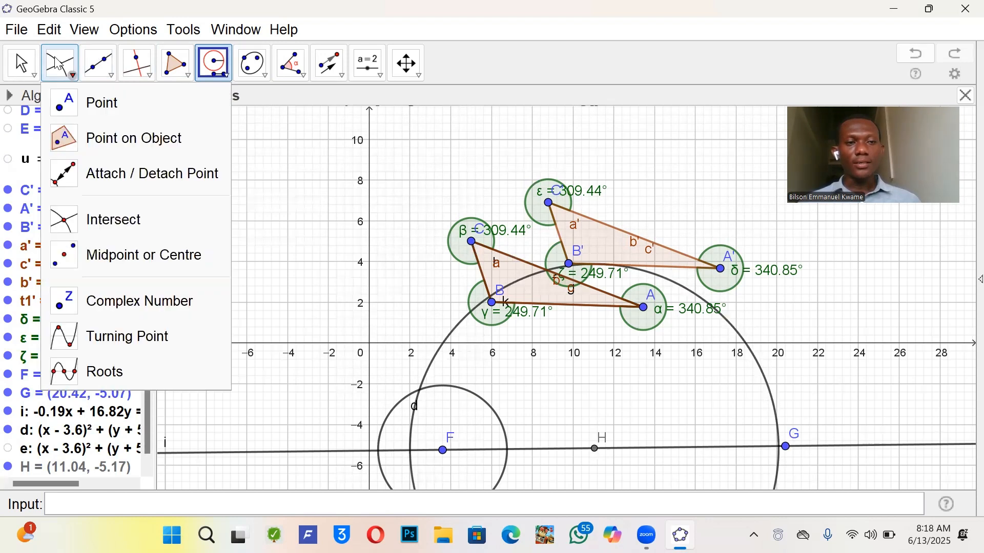
left_click(118, 220)
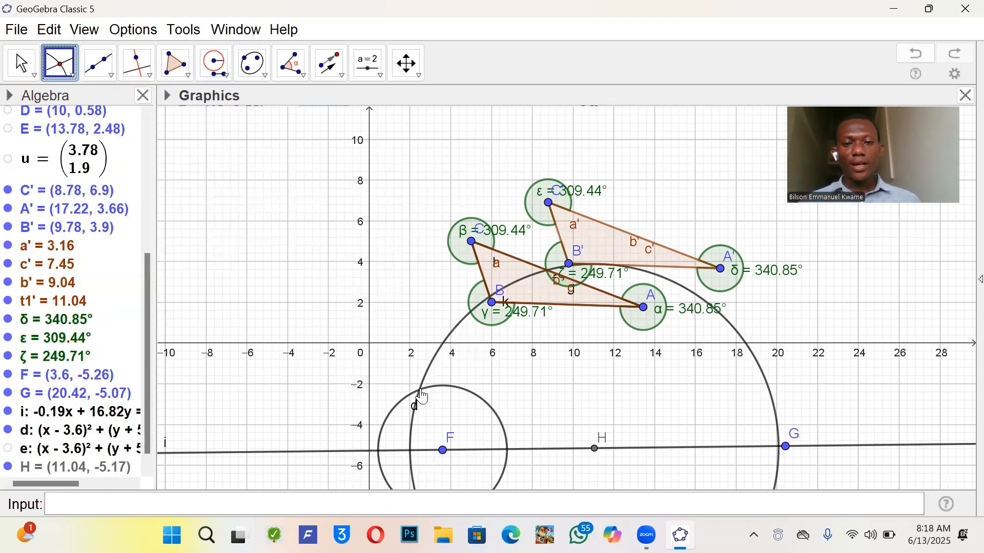
Connect points H, I and F with three segments: HI, IF and FH
left_click(94, 61)
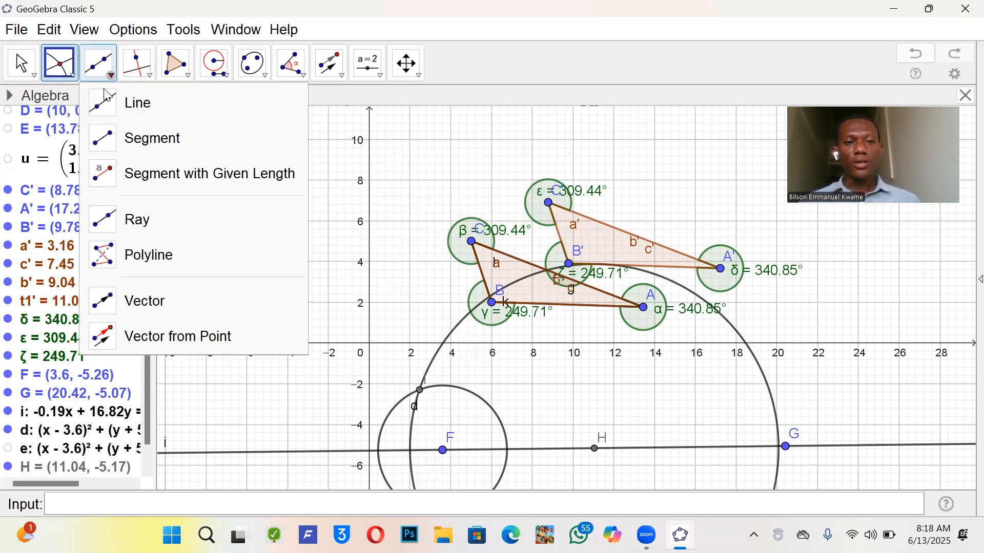
left_click(137, 142)
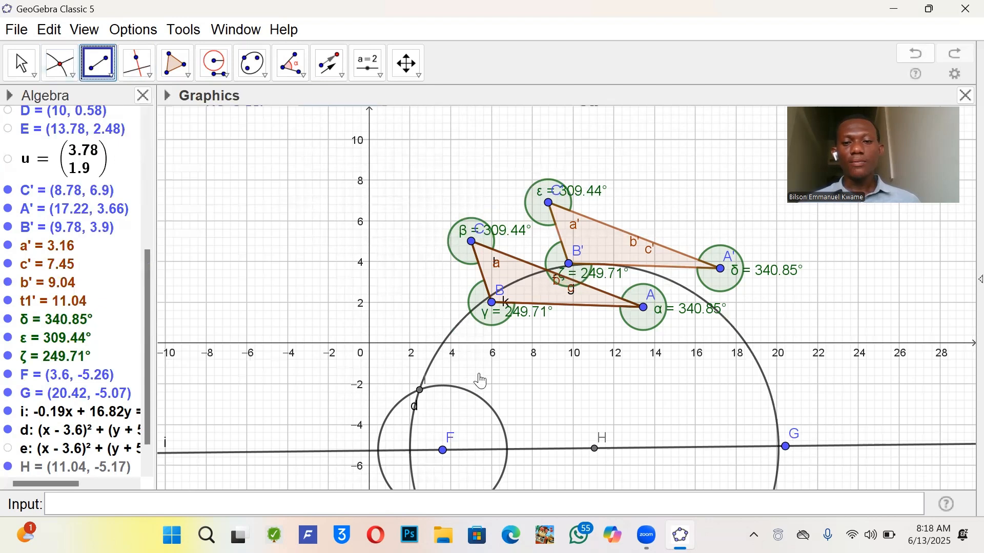
left_click(595, 450)
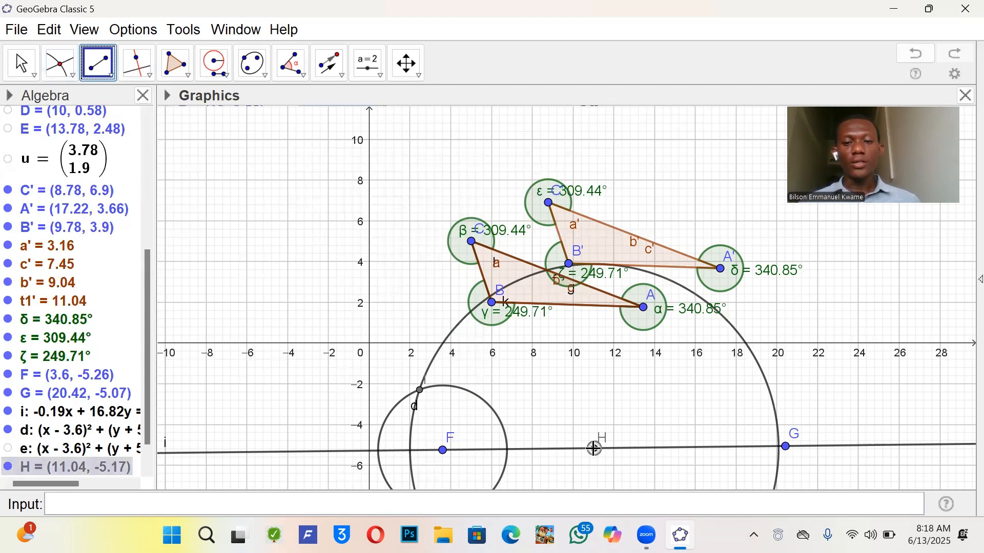
left_click(420, 392)
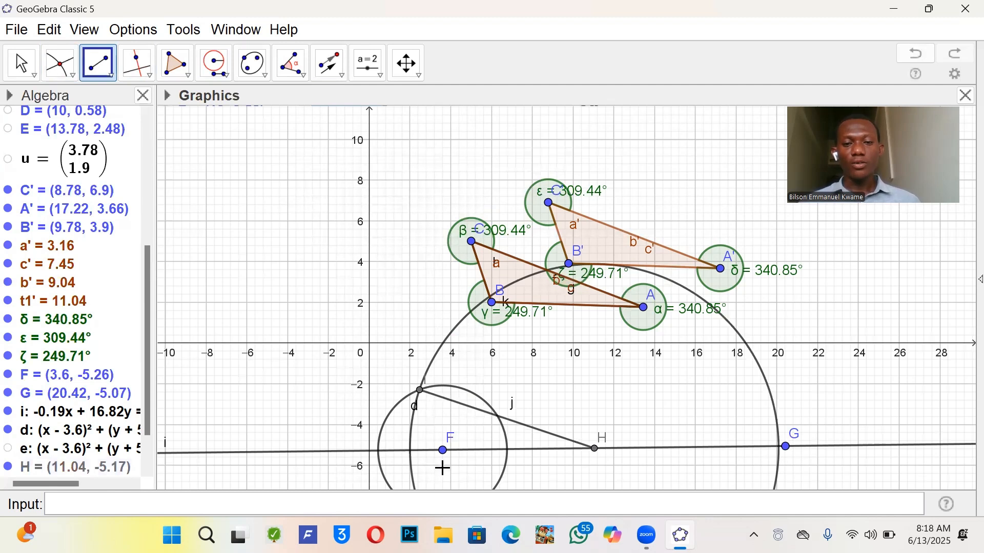
left_click(420, 390)
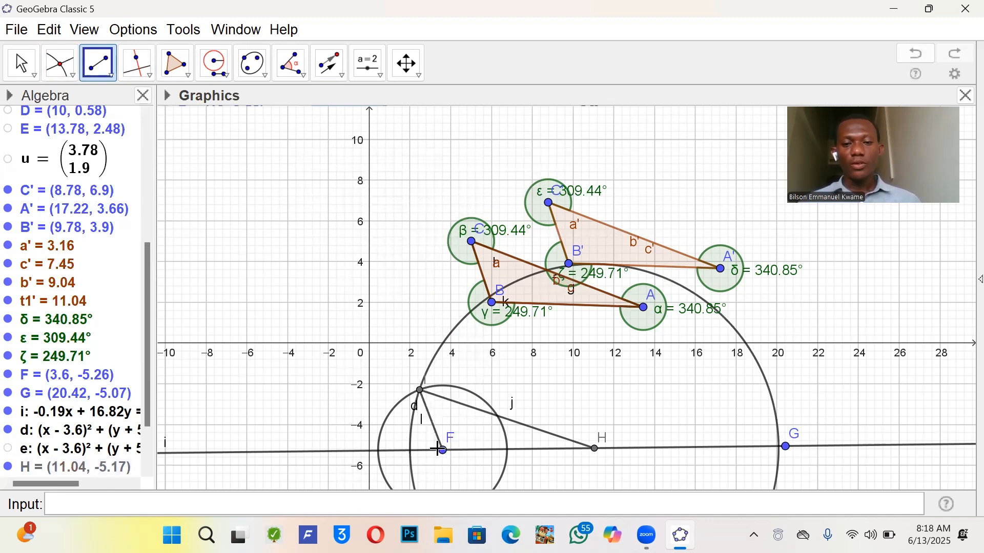
left_click(442, 450)
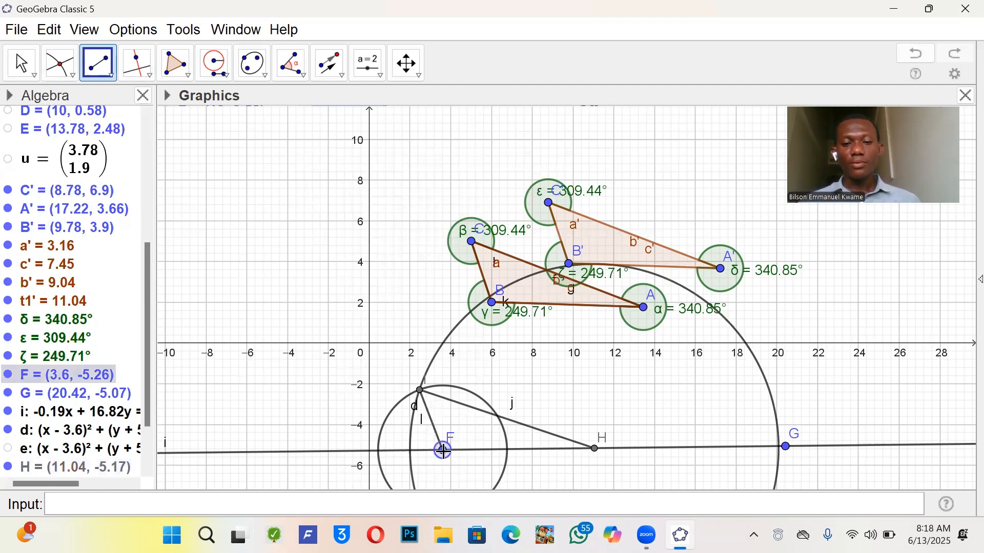
left_click(596, 448)
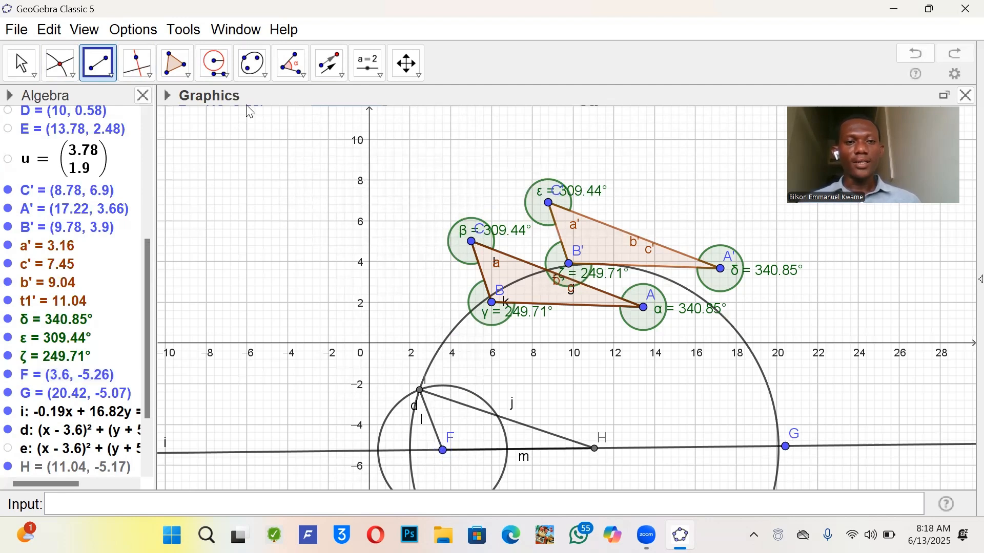
Create a filled triangle polygon through points I, F and H
left_click(177, 65)
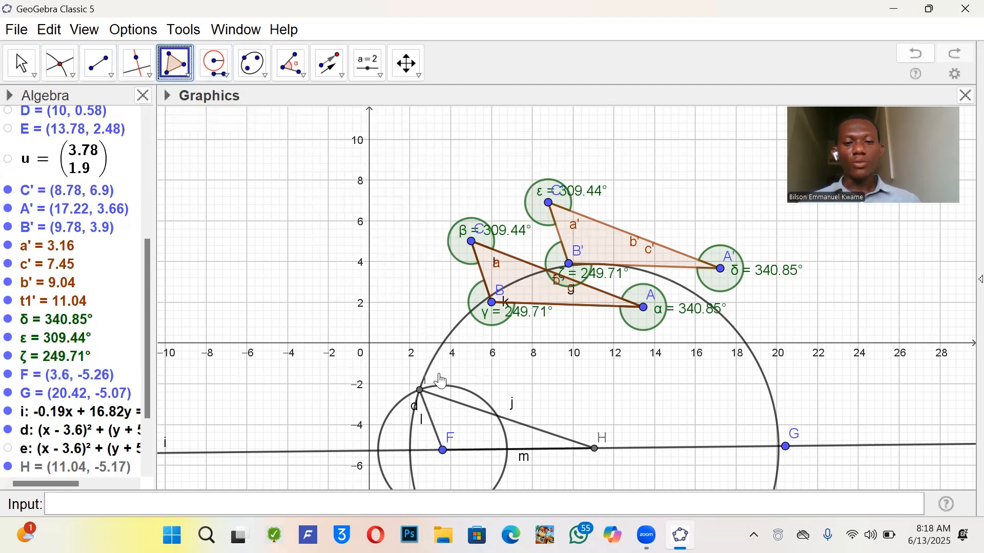
left_click(420, 391)
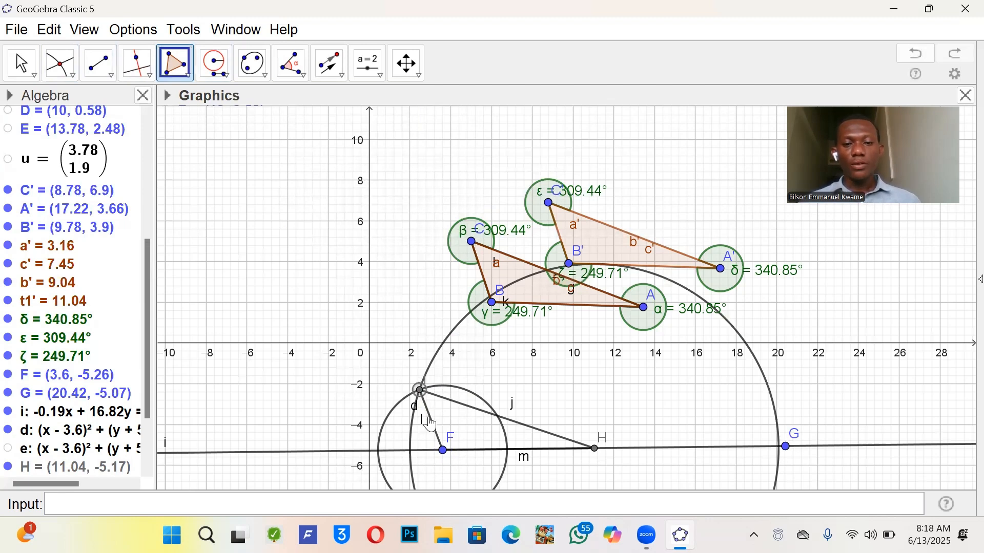
left_click(444, 451)
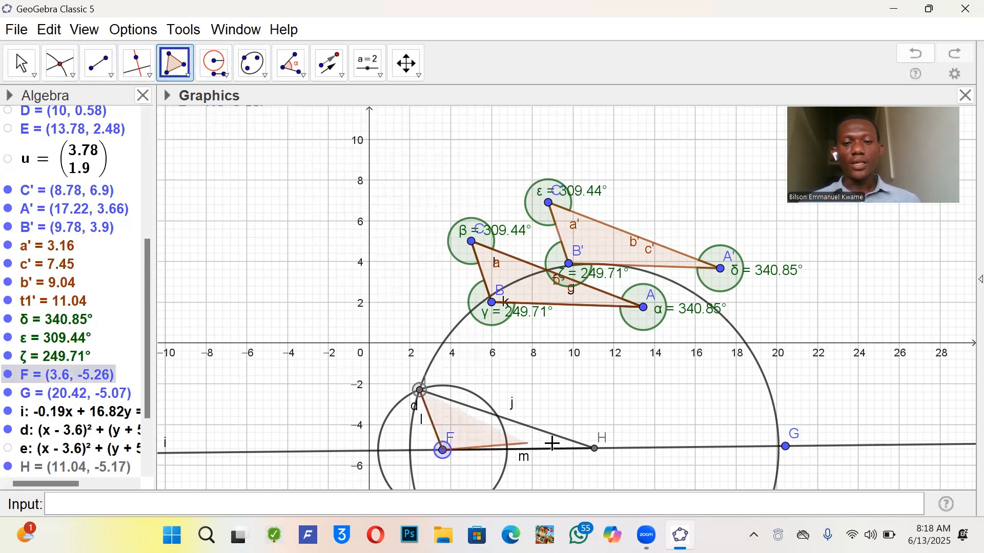
left_click(596, 450)
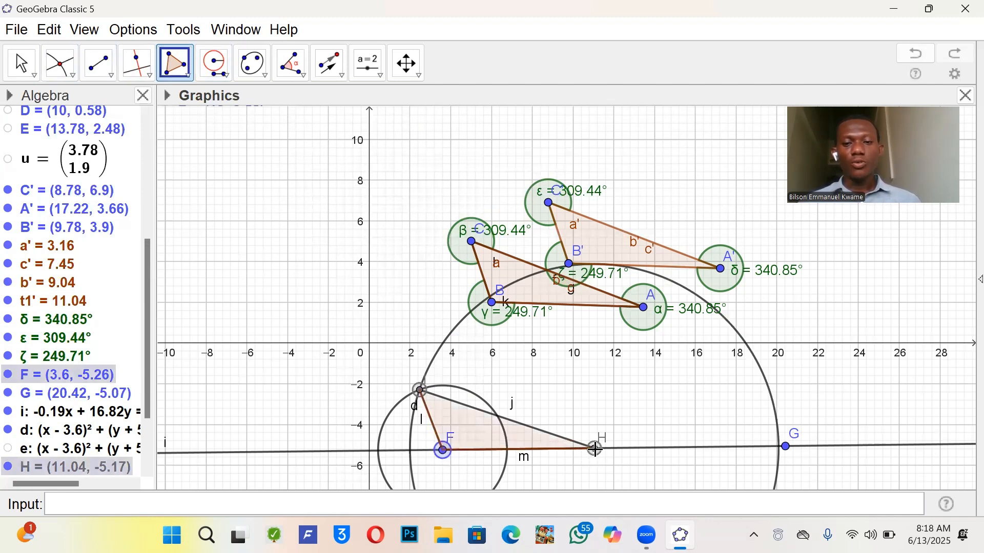
left_click(420, 391)
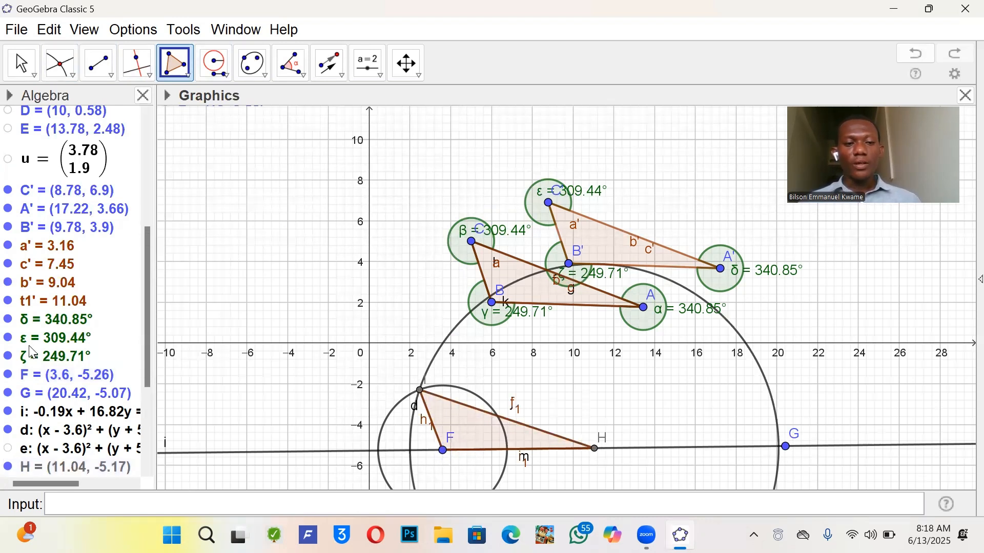
Hide the large circle centred at H, leaving the larger circle centred at F hidden too
scroll(31, 354, "down", 3)
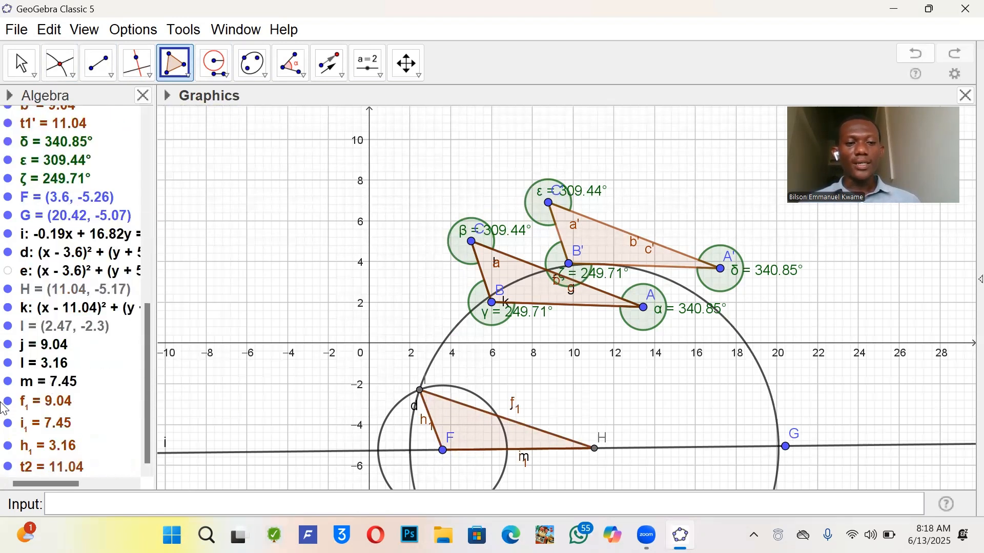
left_click(8, 309)
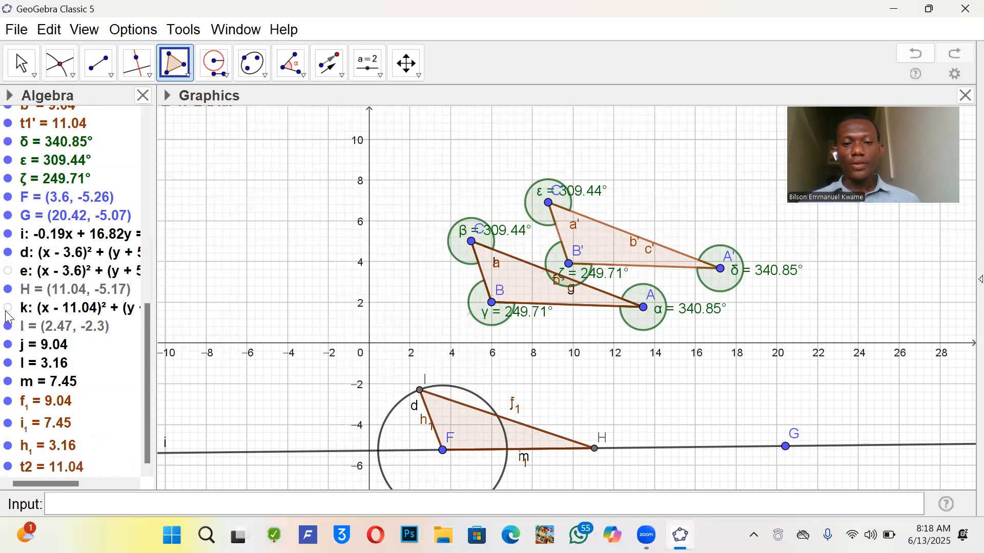
left_click(9, 273)
left_click(9, 274)
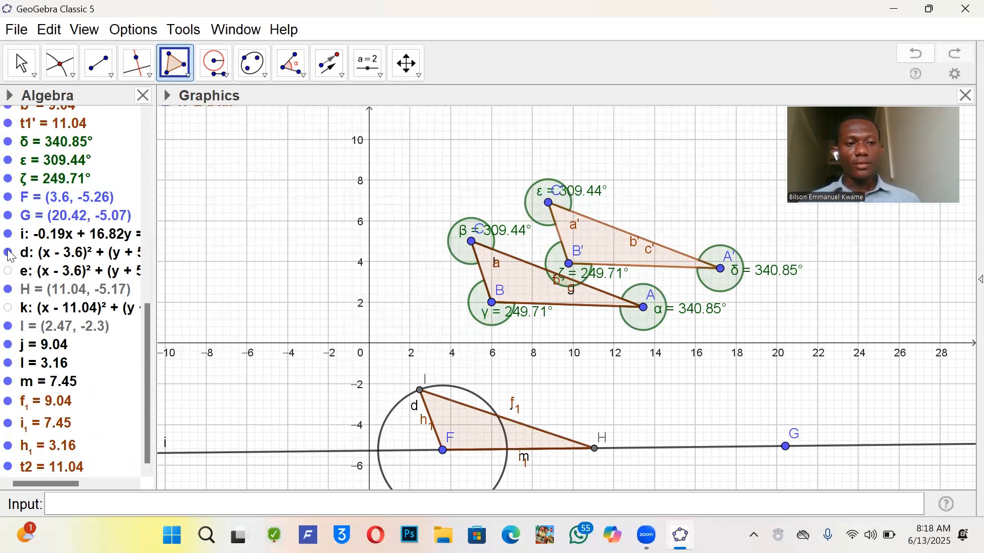
Hide the remaining small circle centred at F, the line through F and G, and point G
left_click(8, 255)
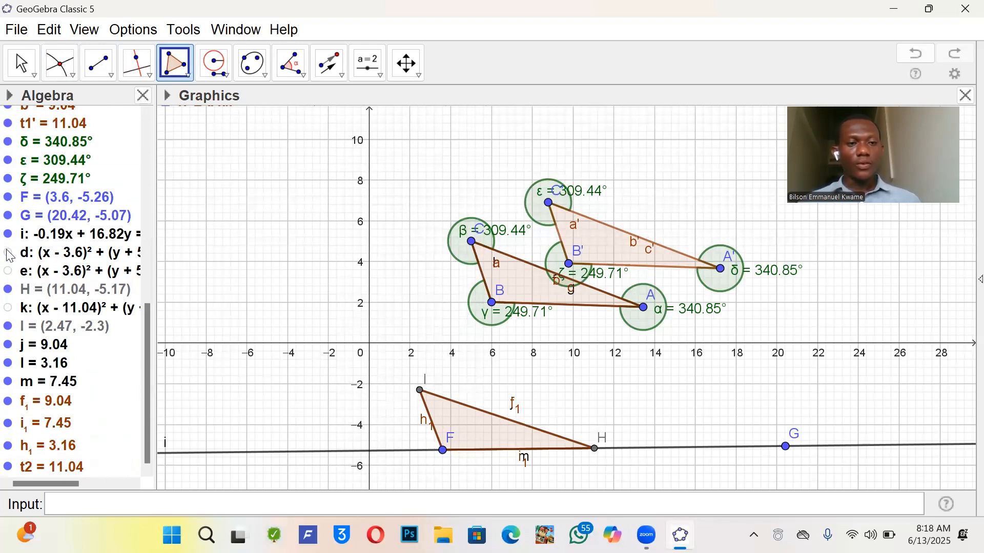
left_click(9, 236)
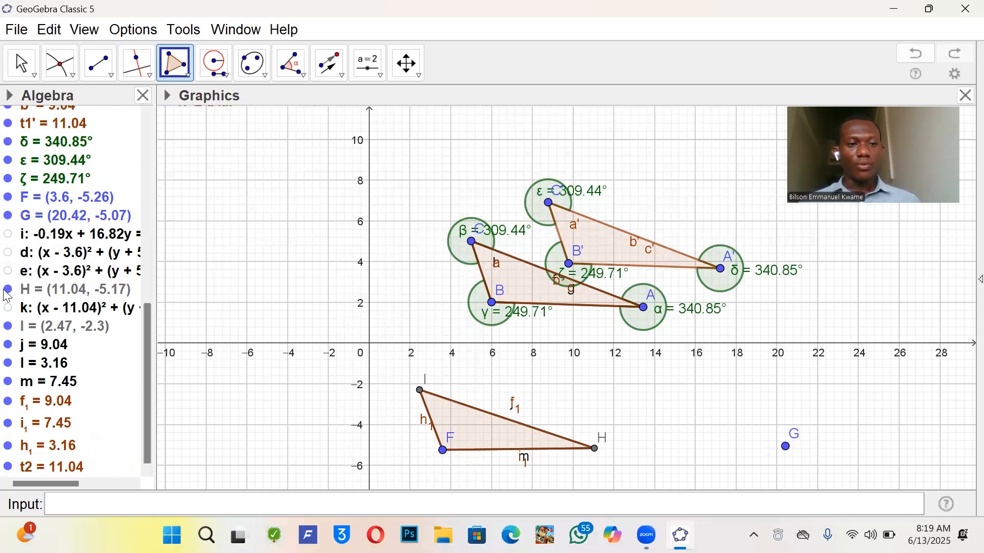
left_click(7, 215)
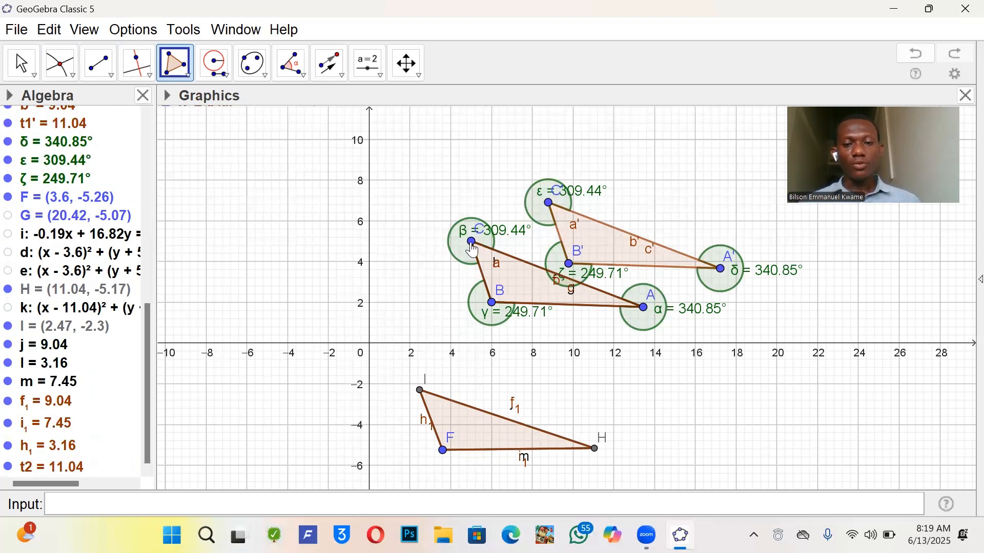
Move vertex C of the original triangle up and to the left, to about (-2.5, 7.7)
left_click_drag(471, 242, 231, 223)
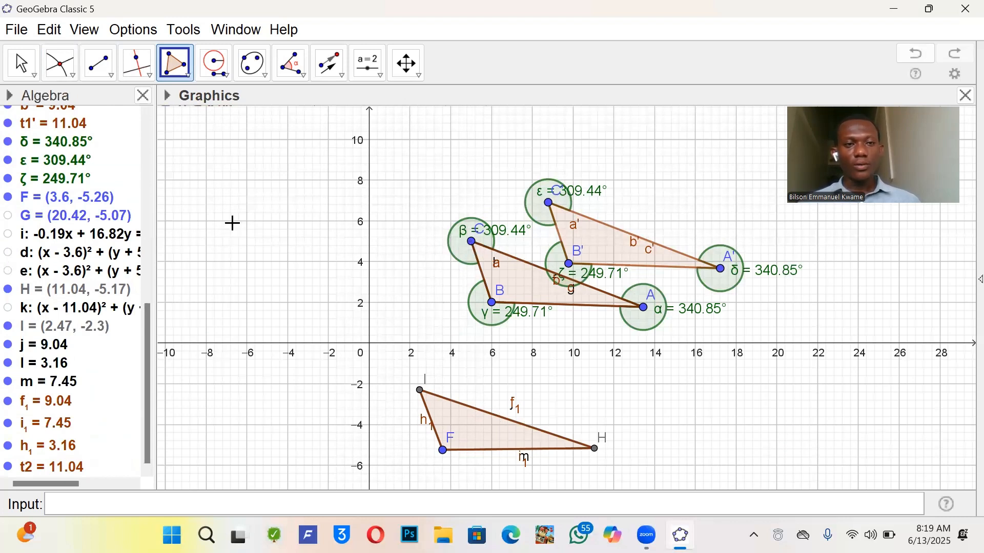
left_click(23, 64)
left_click_drag(470, 242, 317, 186)
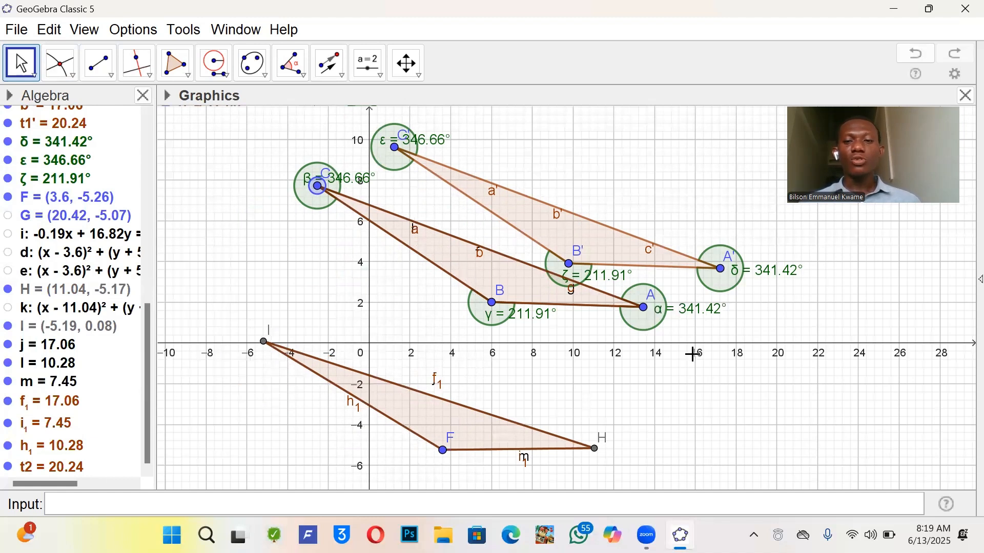
left_click_drag(303, 336, 222, 345)
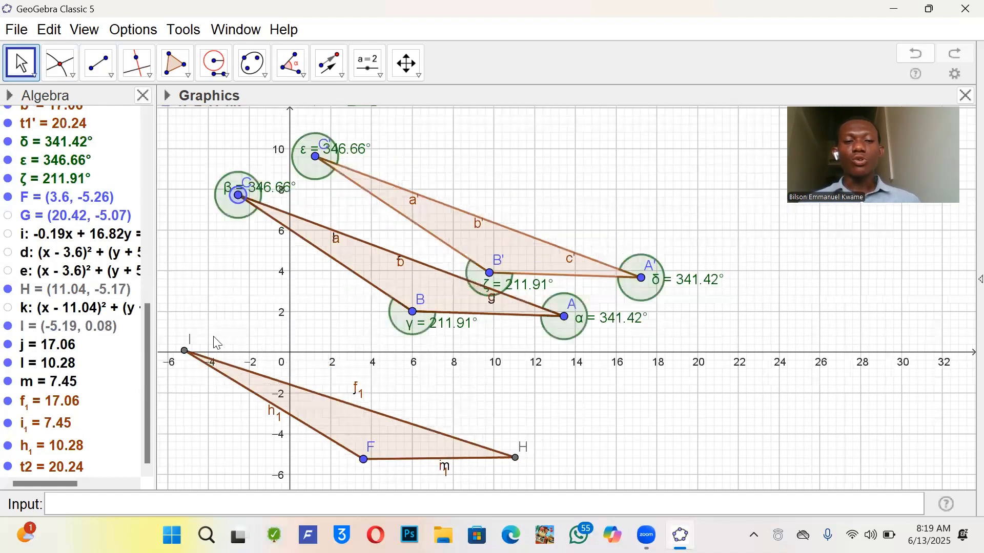
left_click_drag(773, 359, 422, 325)
left_click_drag(319, 308, 181, 303)
left_click_drag(670, 318, 889, 348)
left_click_drag(609, 316, 817, 306)
left_click_drag(717, 299, 767, 282)
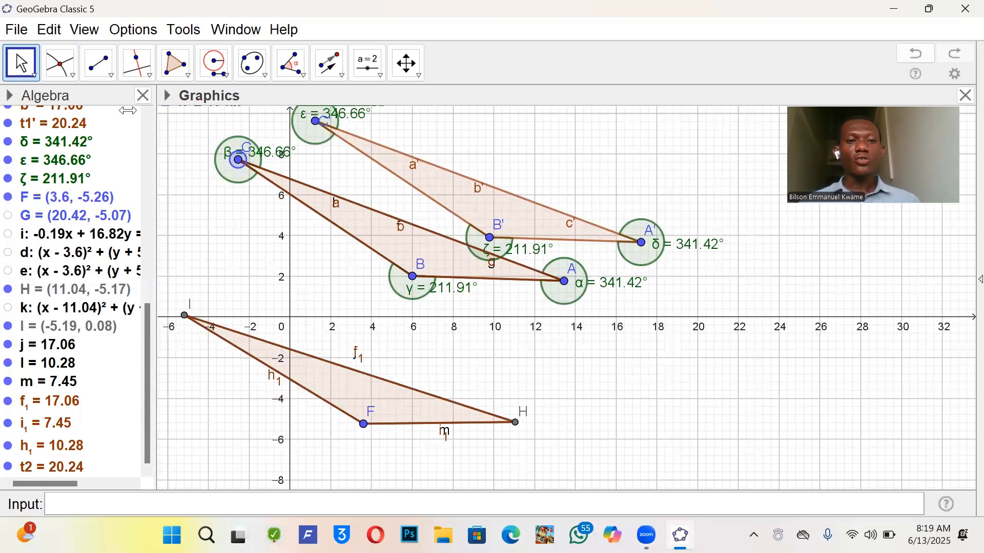
Measure the angle at vertex H of the copied triangle, from point F to point I
left_click(292, 74)
left_click(292, 73)
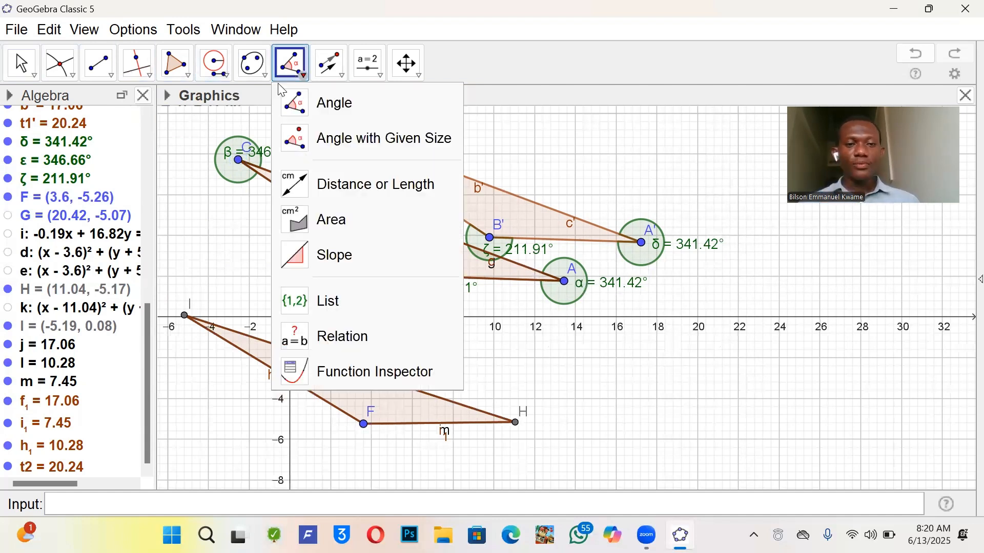
left_click(200, 303)
key("ctrl+z")
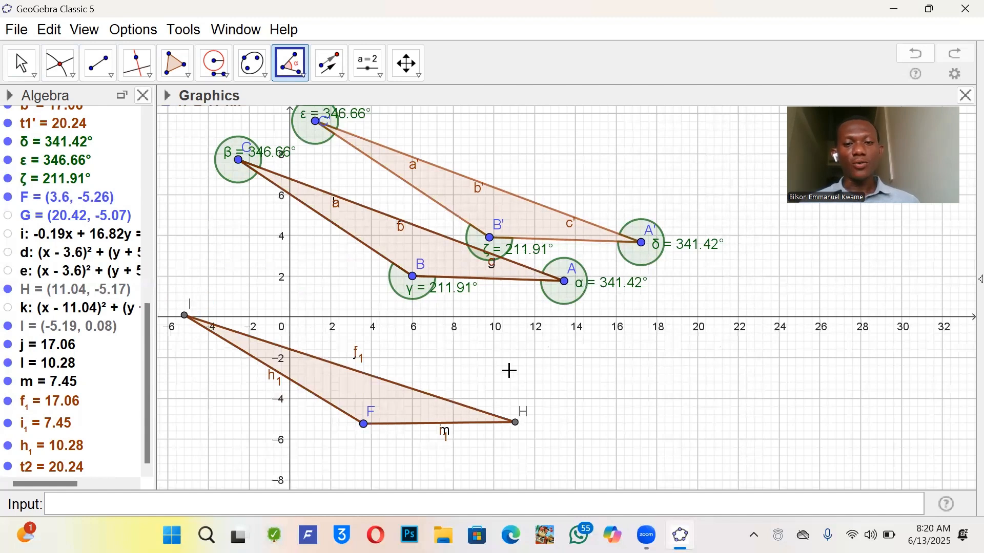
left_click(365, 425)
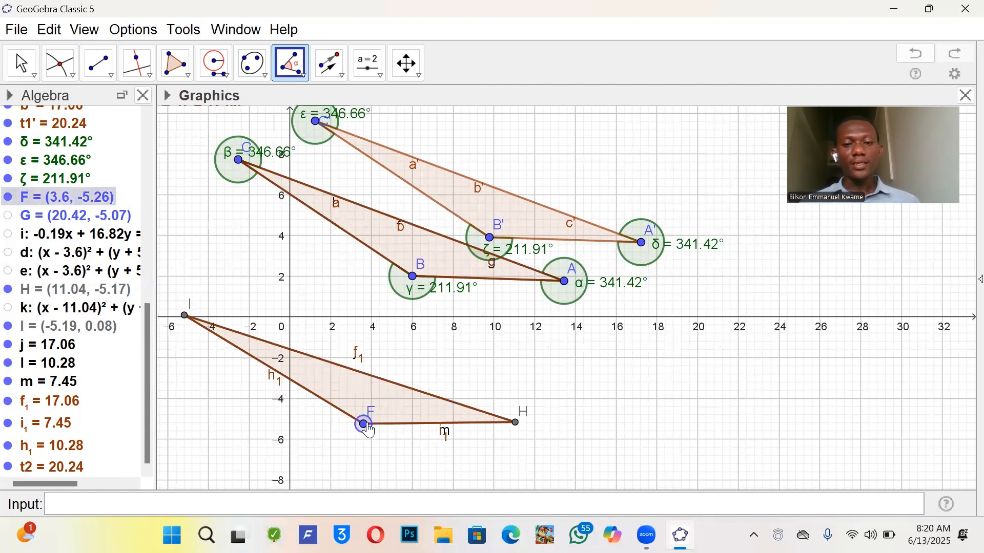
left_click(516, 423)
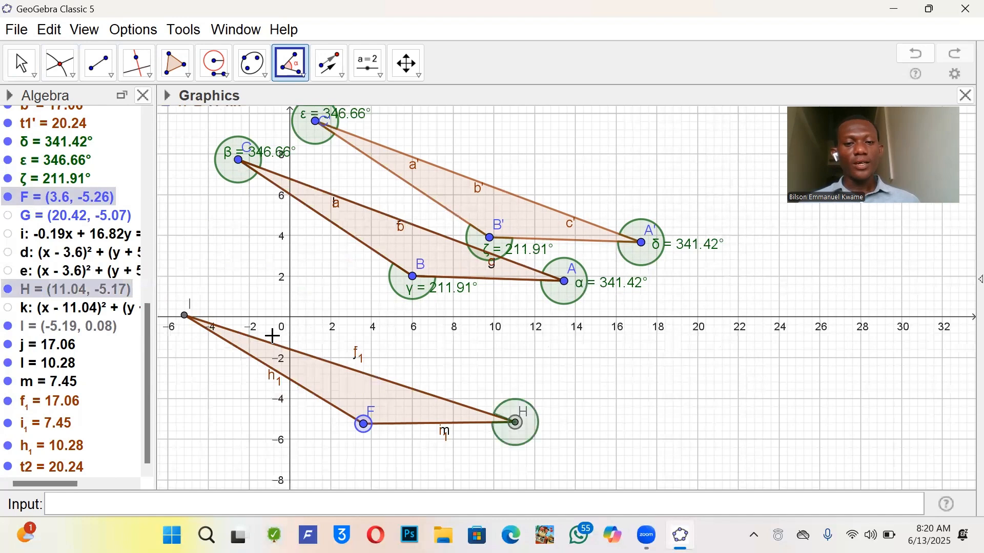
left_click(184, 317)
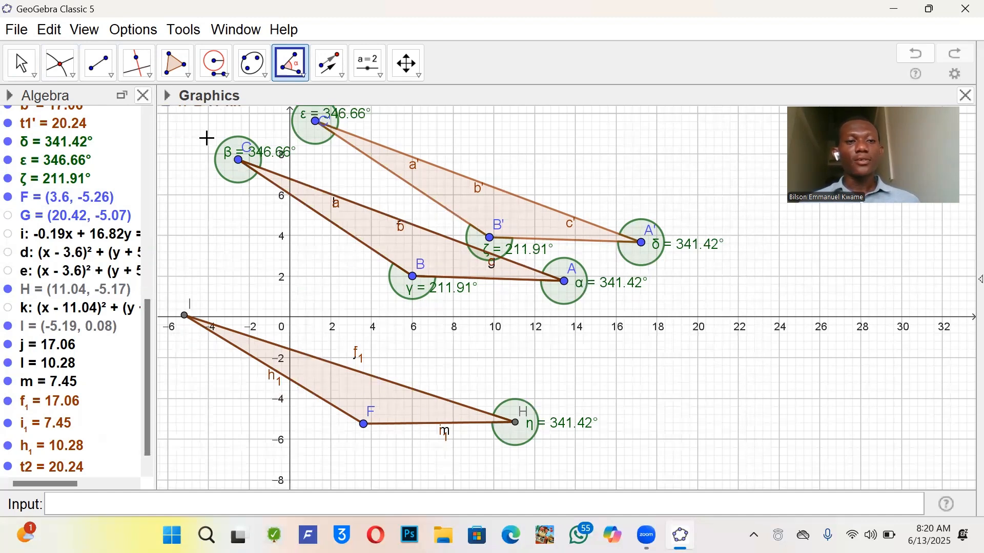
In an empty area of the plane, draw a horizontal line through points at (28, 2) and (42, 2)
left_click(20, 63)
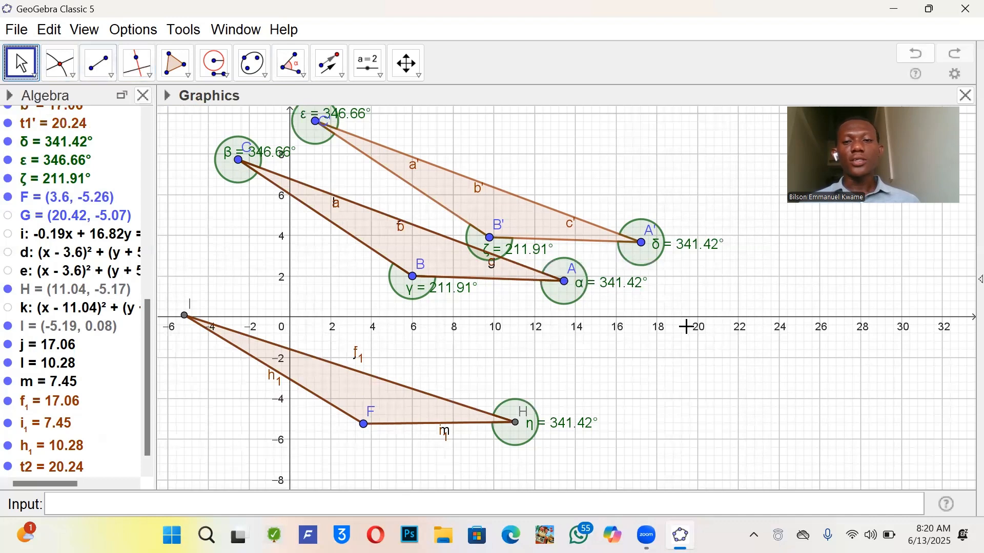
left_click_drag(712, 343, 197, 345)
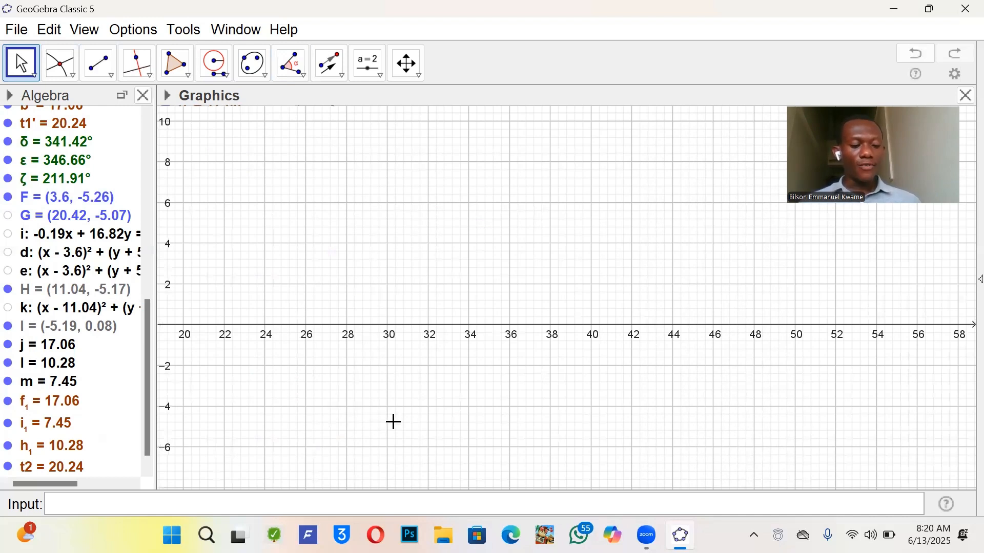
left_click(97, 67)
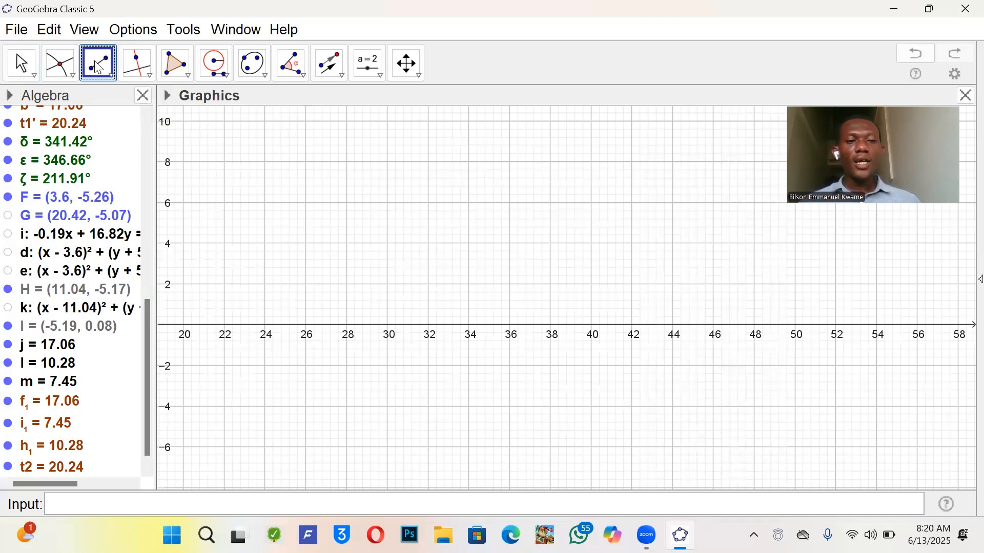
left_click(98, 68)
left_click(141, 101)
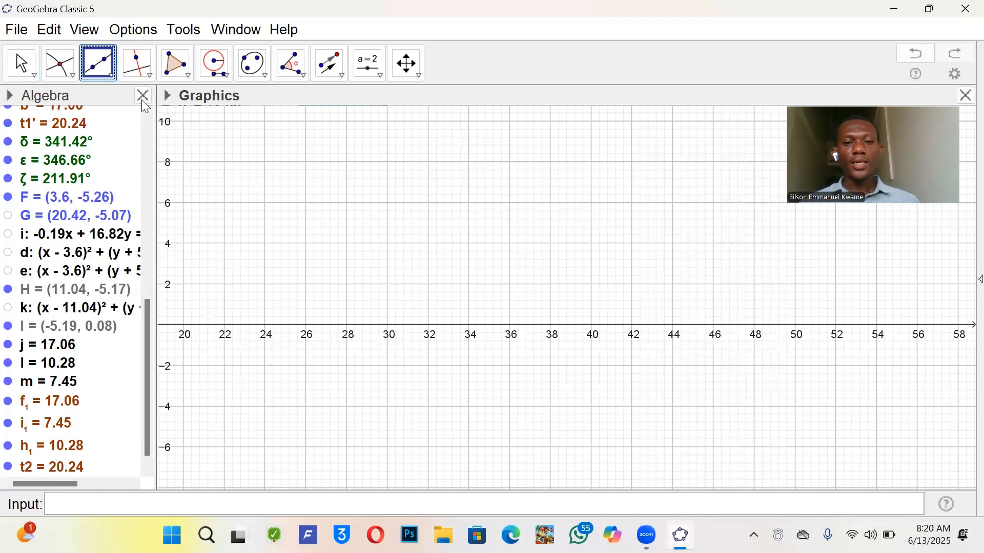
left_click(347, 285)
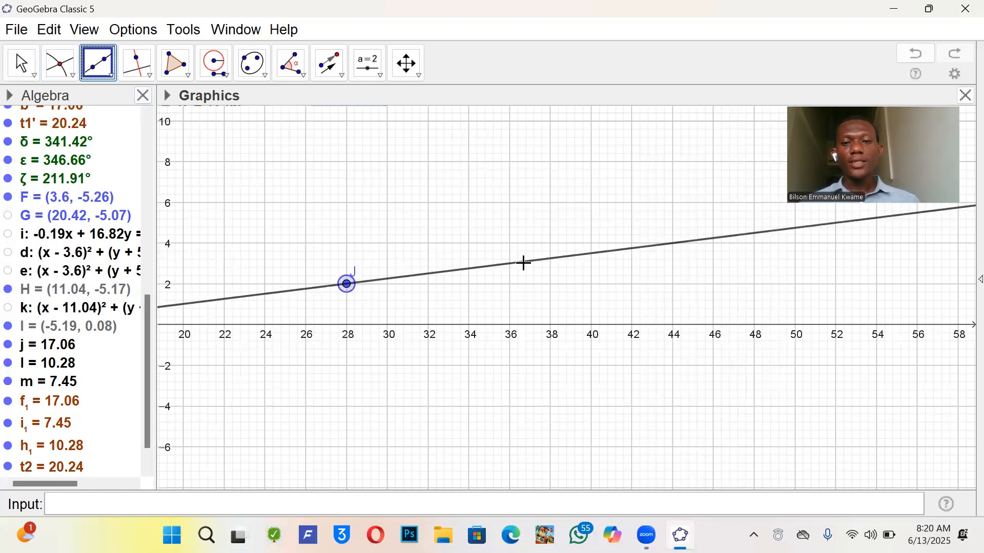
left_click(635, 285)
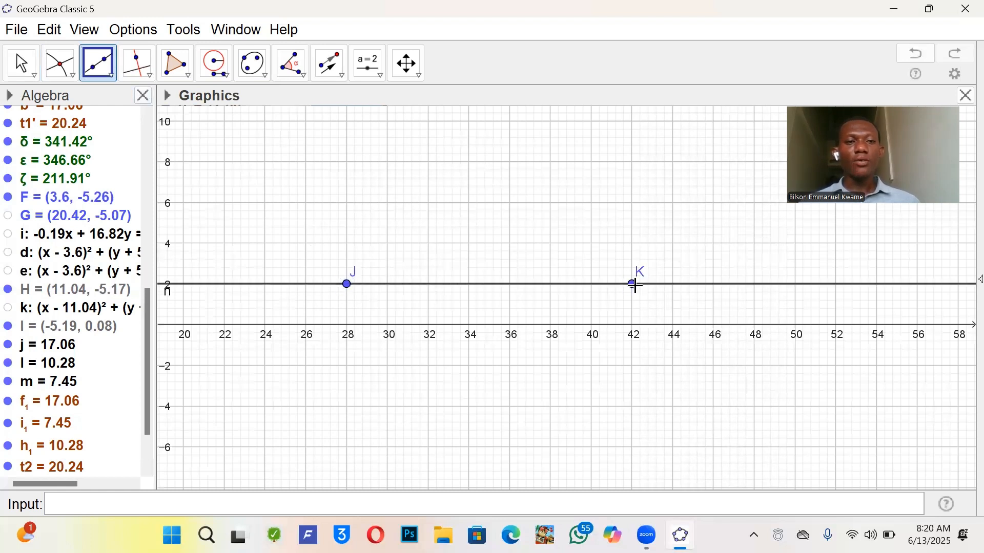
left_click(99, 62)
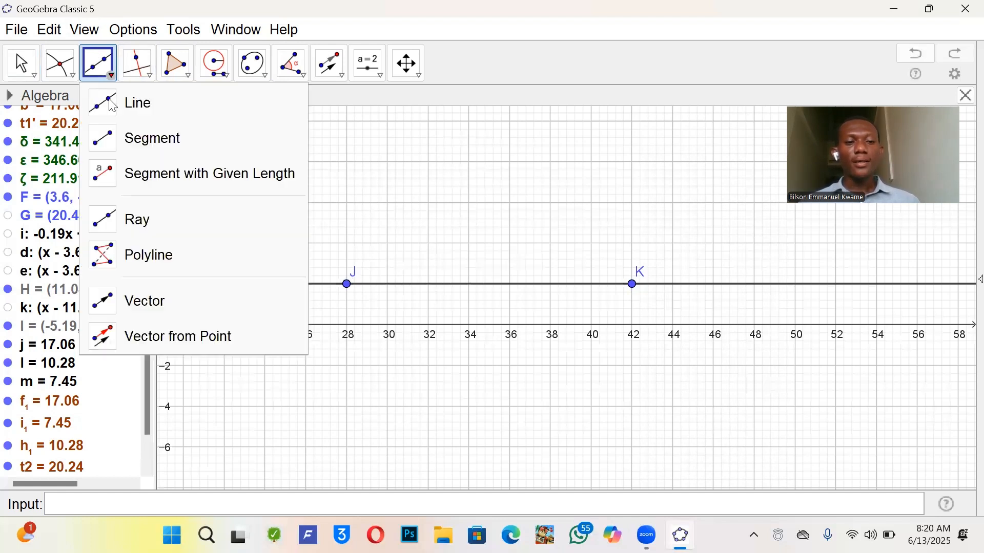
mouse_move(128, 65)
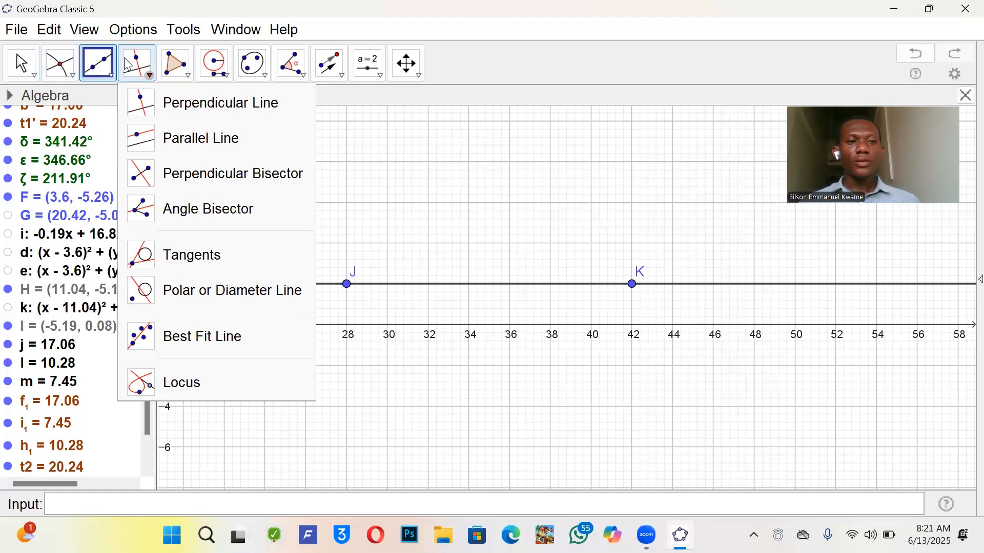
mouse_move(62, 65)
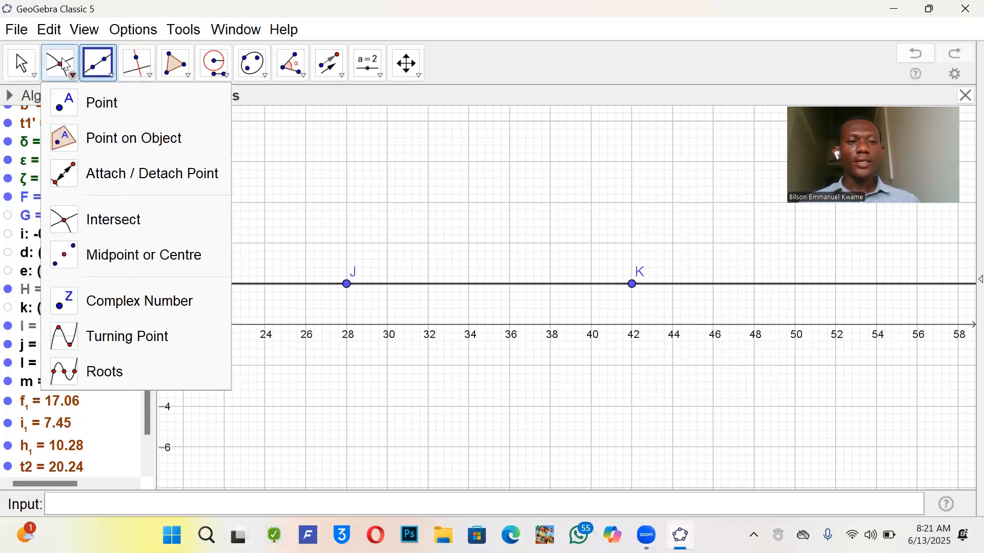
left_click(110, 499)
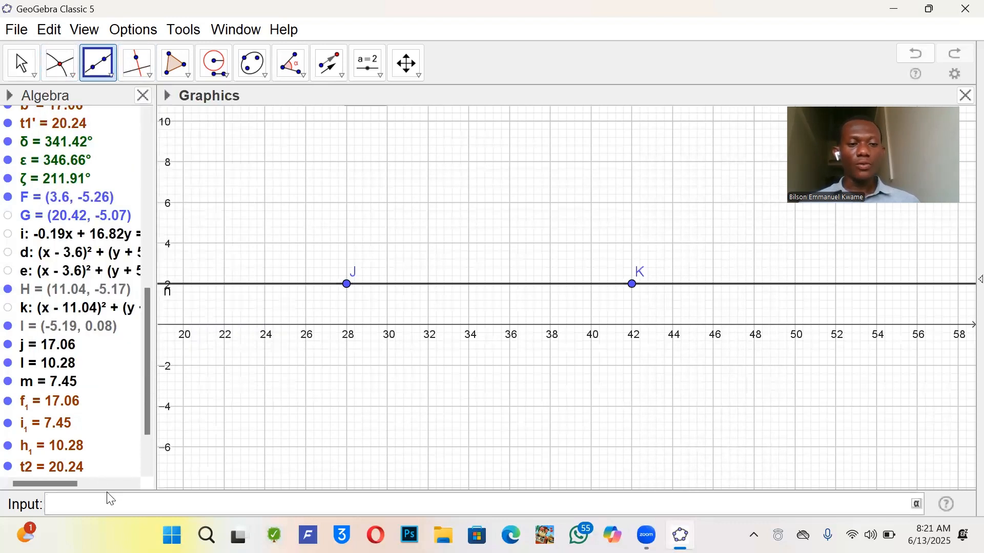
type("perdicularb")
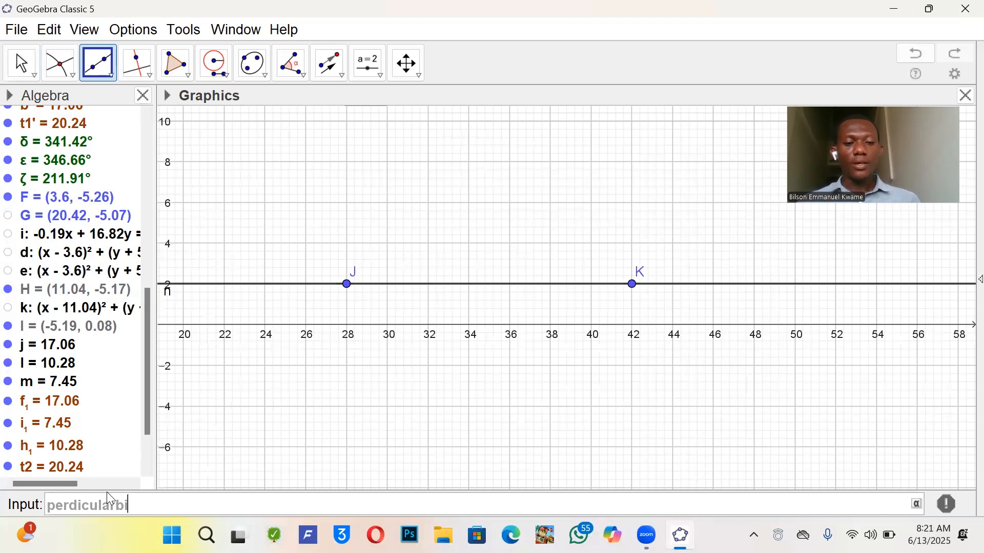
key("Escape")
Construct the perpendicular bisector of points J and K with the command PerpendicularBisector(J, K)
type("bisec")
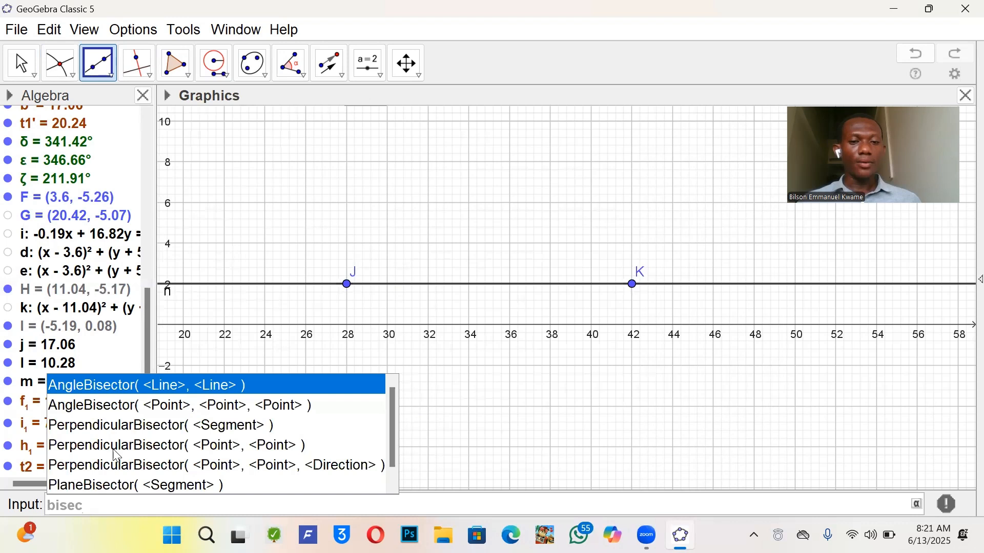
left_click(114, 450)
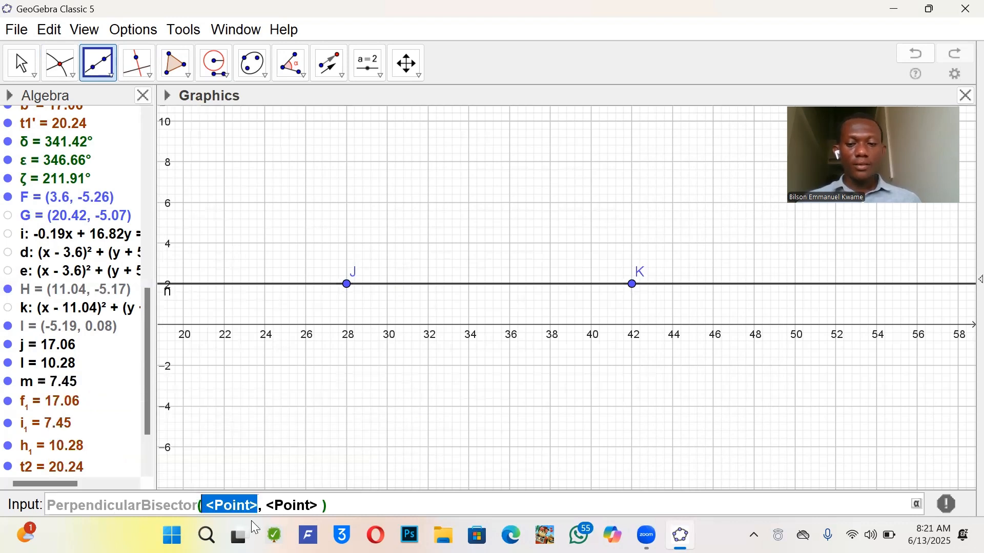
key("BackSpace")
type("J")
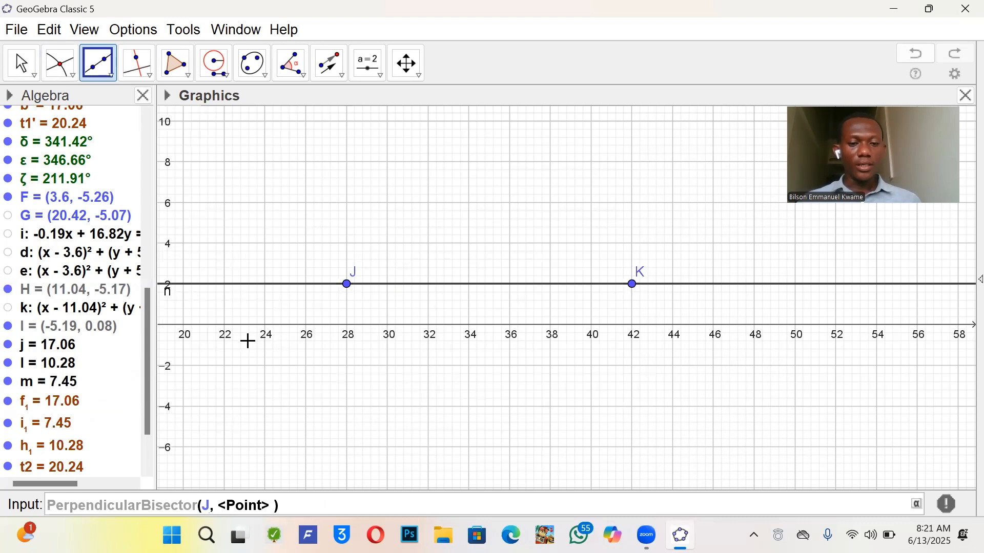
left_click(246, 505)
key("BackSpace")
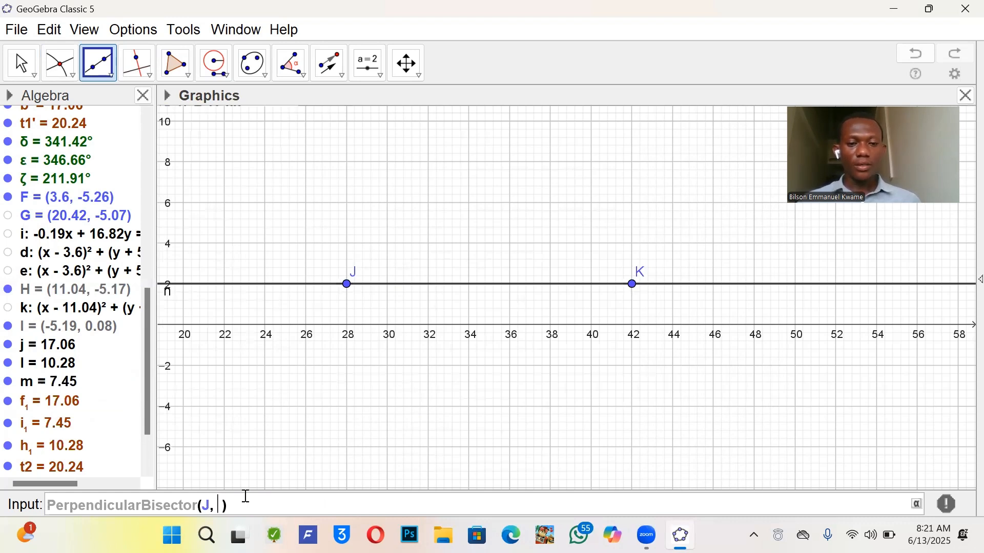
type("K")
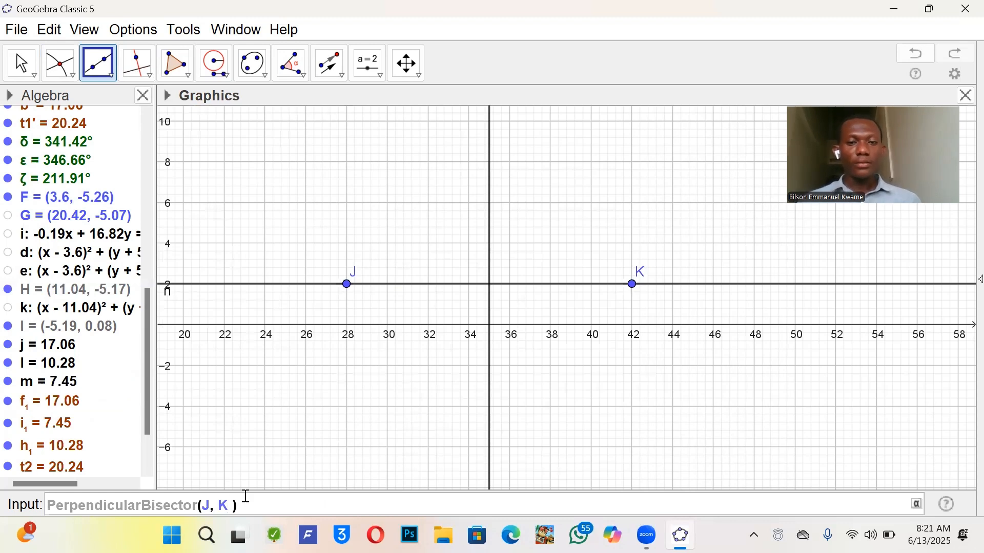
key("Return")
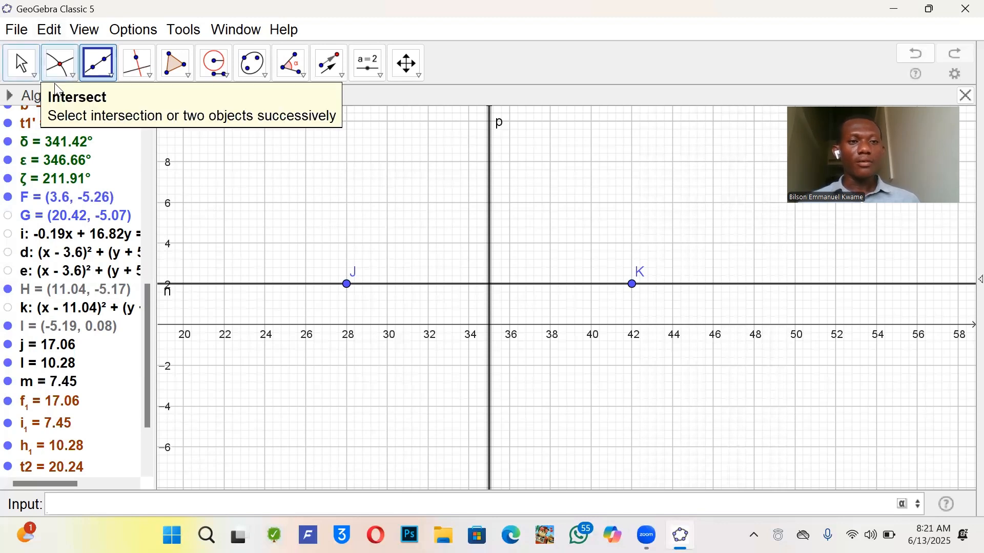
Place a point where the perpendicular bisector crosses line JK
left_click(58, 69)
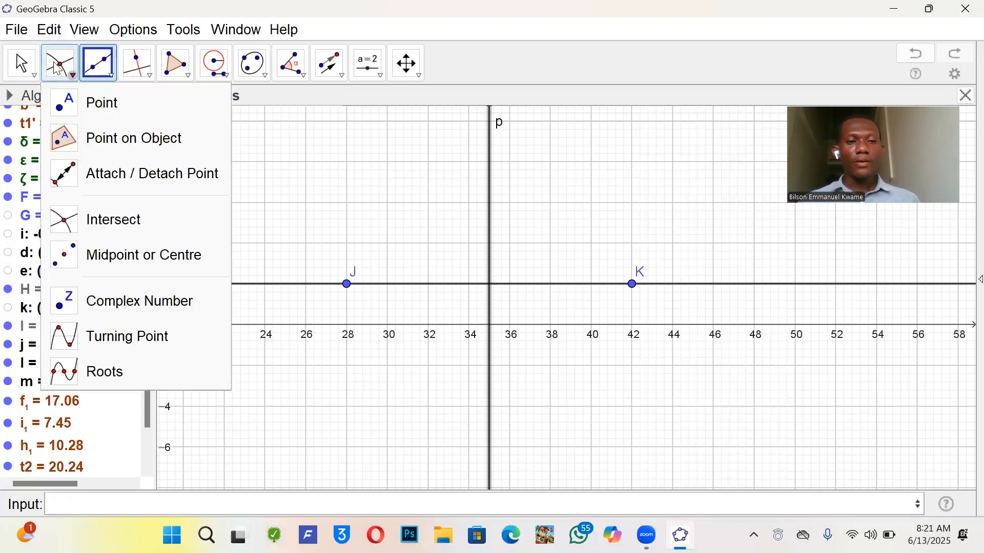
left_click(82, 100)
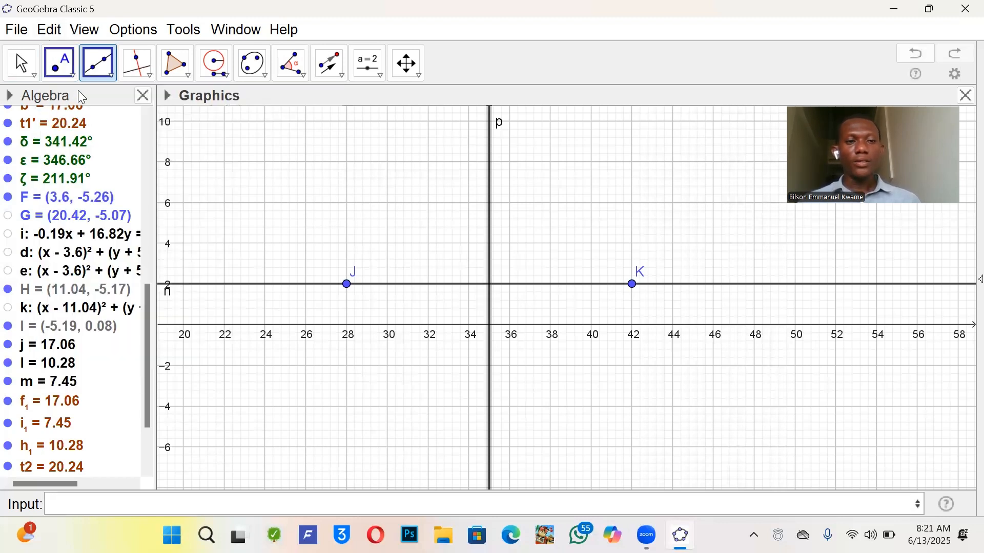
left_click(490, 285)
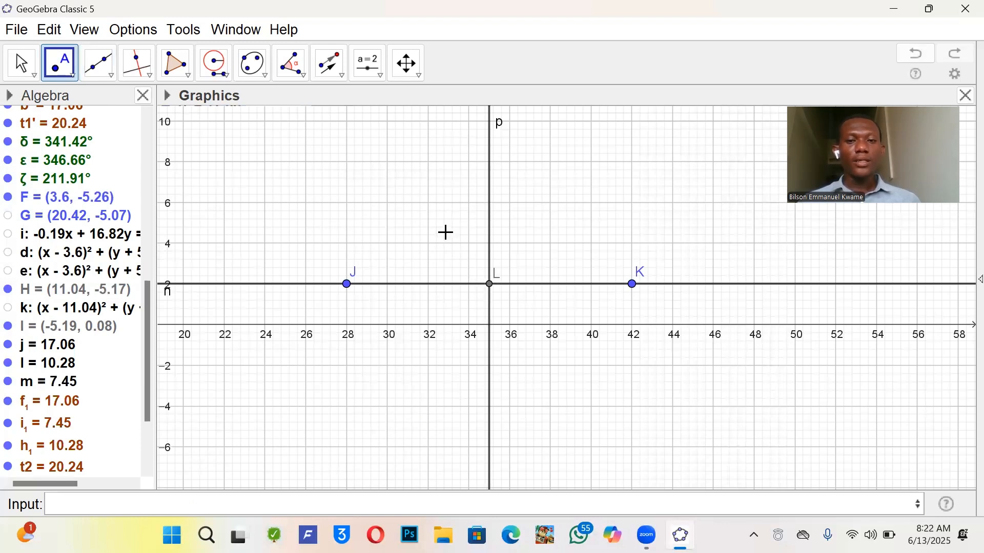
Draw a circle centred at midpoint L that passes through point K
left_click(217, 68)
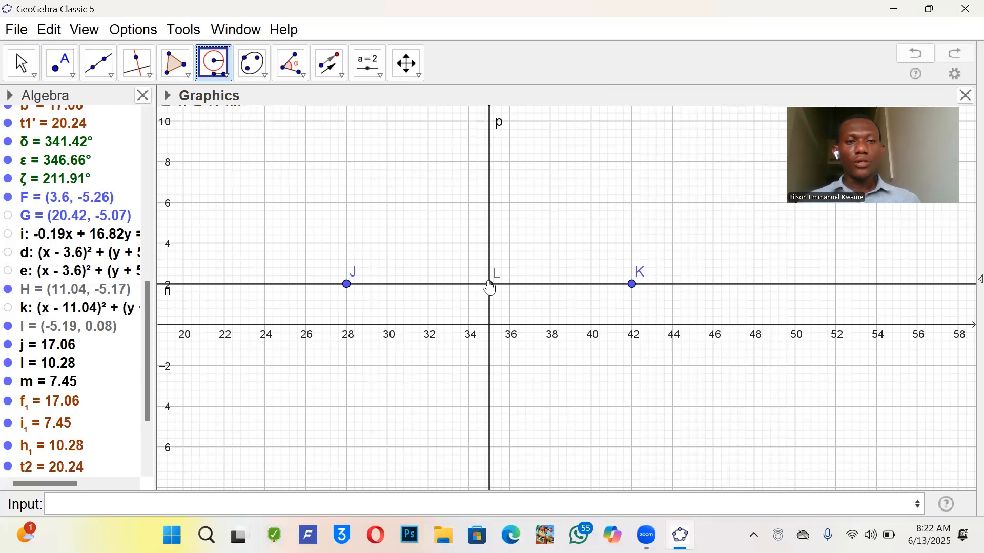
left_click(490, 286)
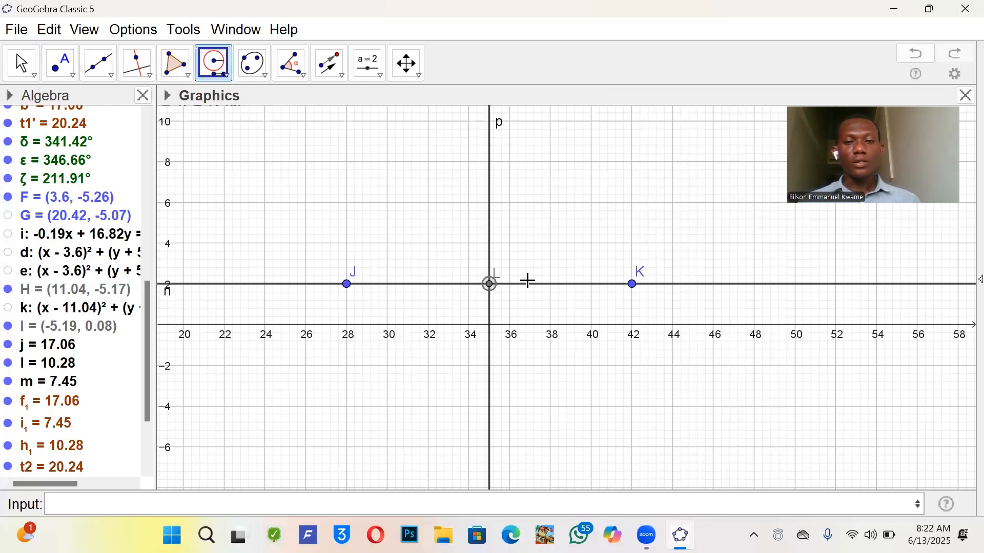
left_click(634, 284)
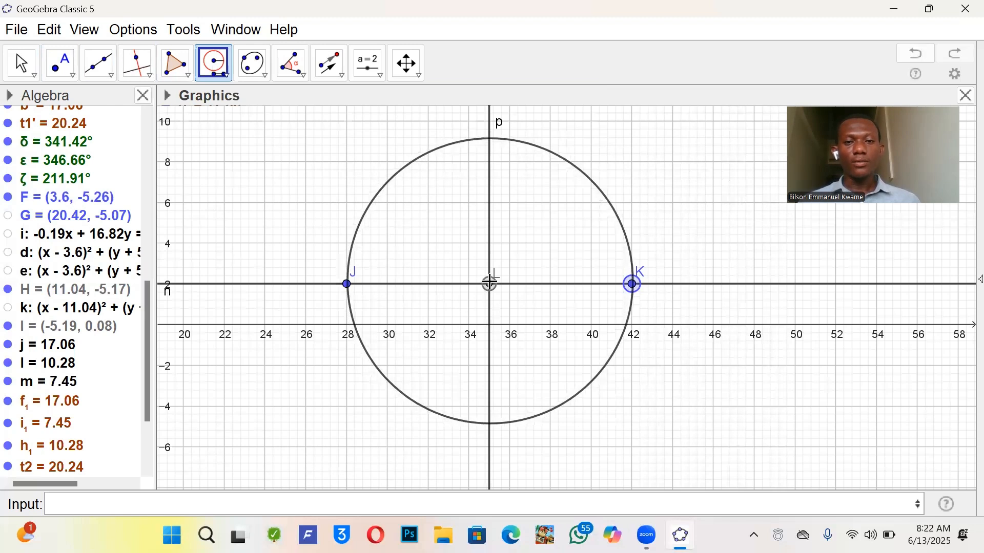
Fix the circle's centre on L and mark the upper intersection of the circle with the perpendicular bisector
left_click(490, 283)
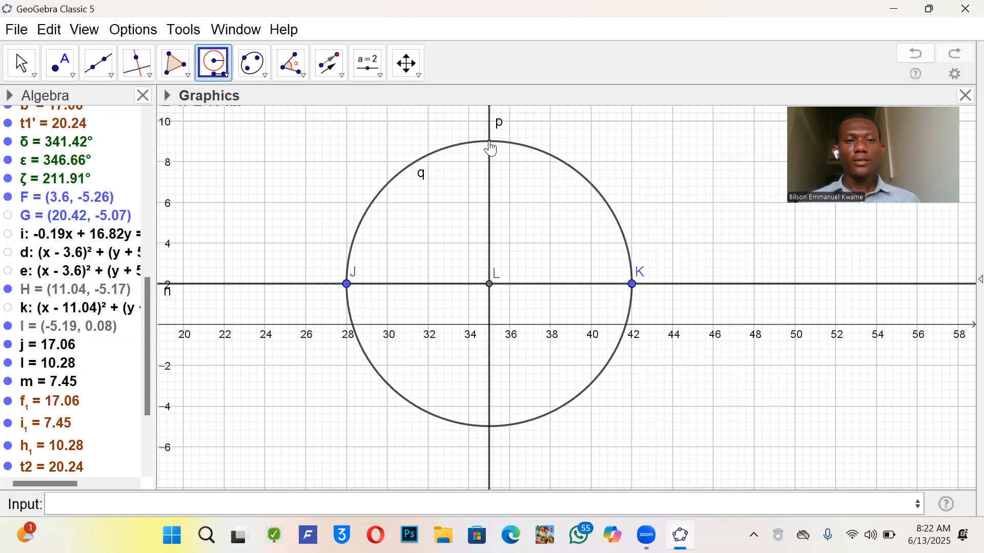
left_click(73, 62)
left_click(74, 62)
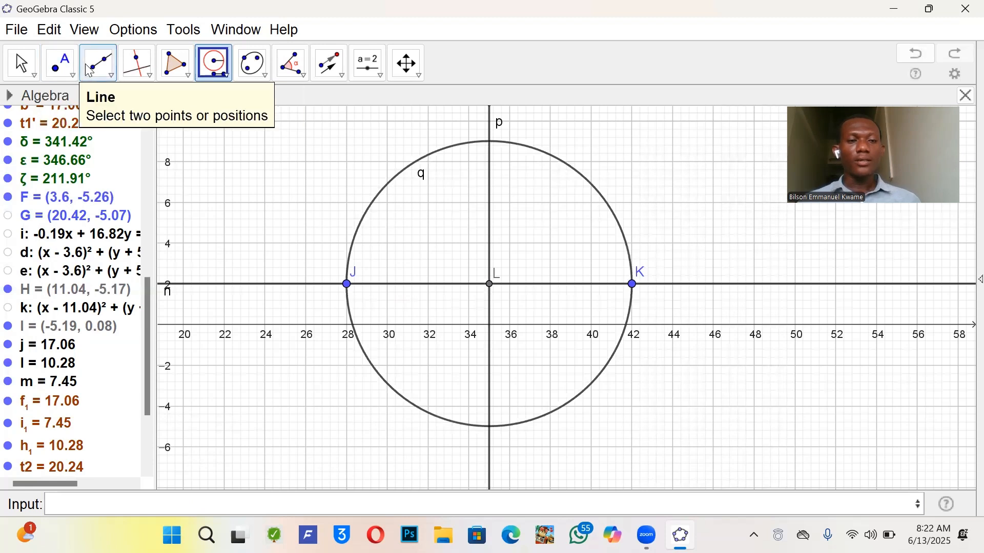
left_click(54, 66)
left_click(55, 66)
left_click(55, 66)
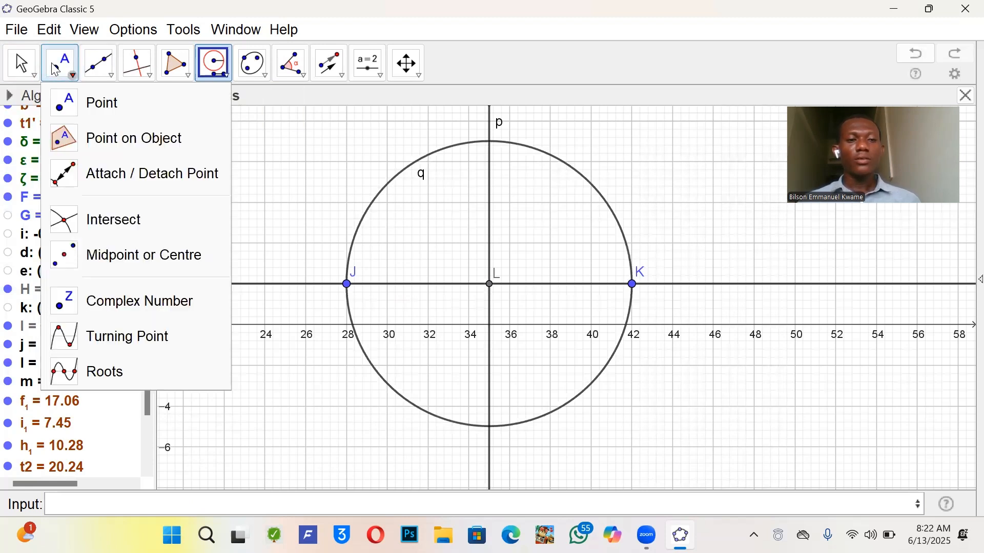
left_click(123, 221)
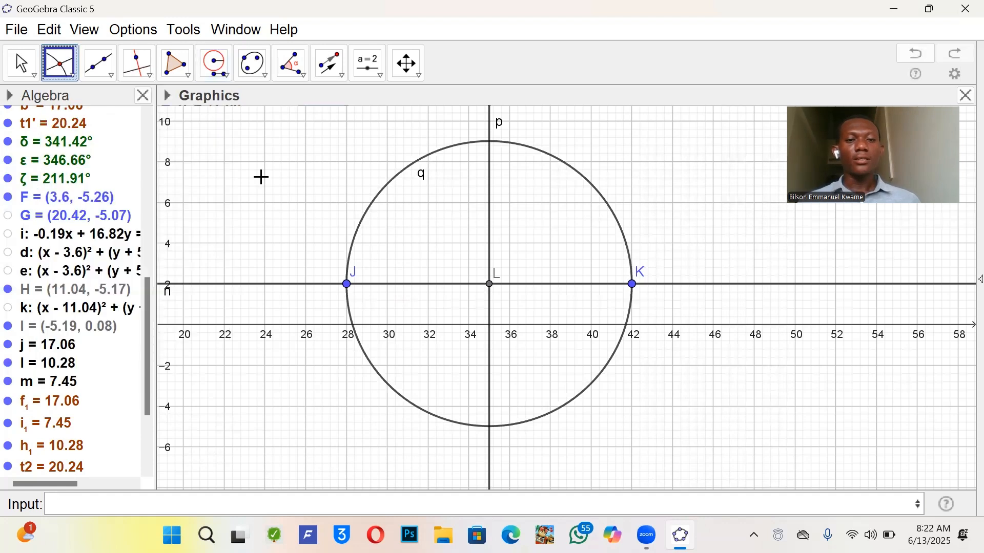
left_click(490, 147)
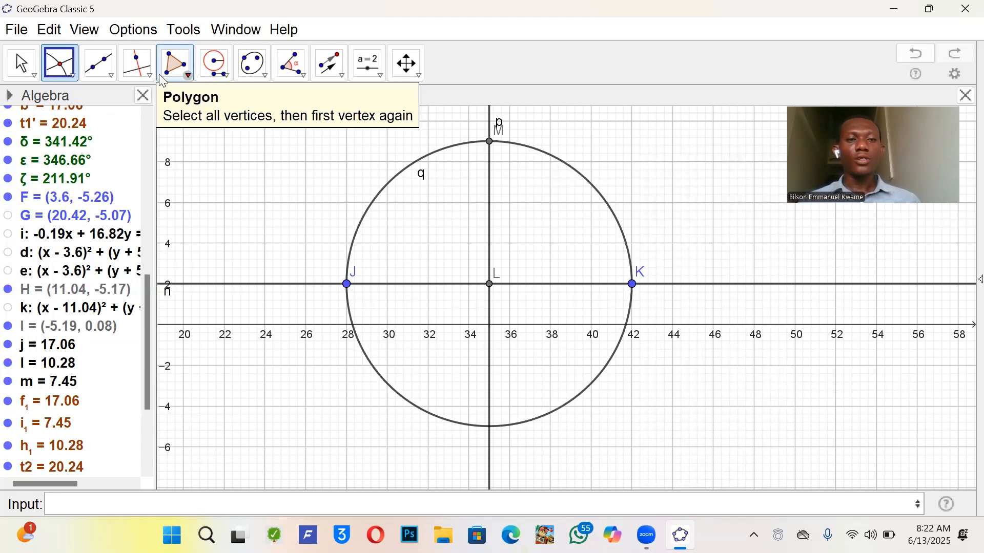
Draw the three segments joining M to J, M to K, and J to K
left_click(106, 59)
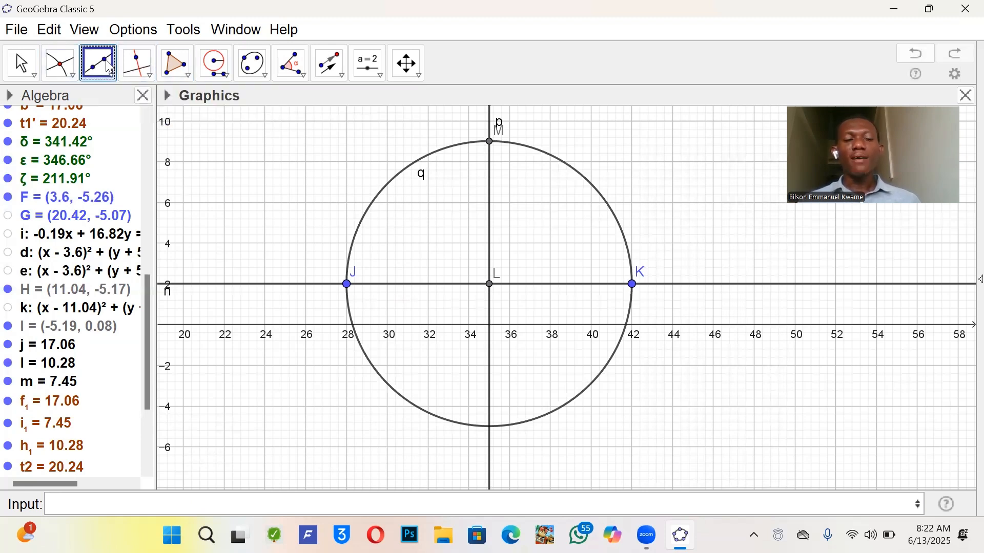
left_click(108, 66)
left_click(176, 137)
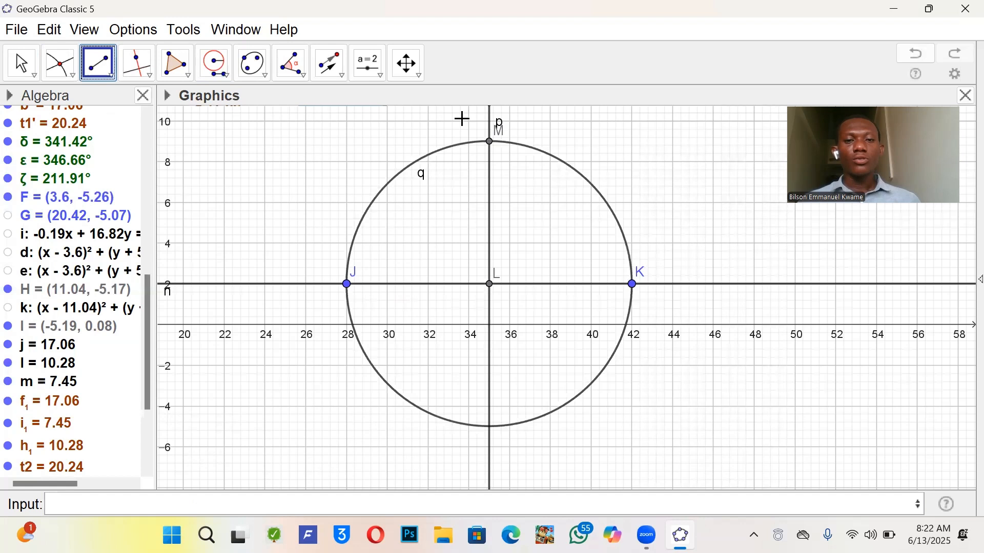
left_click(490, 141)
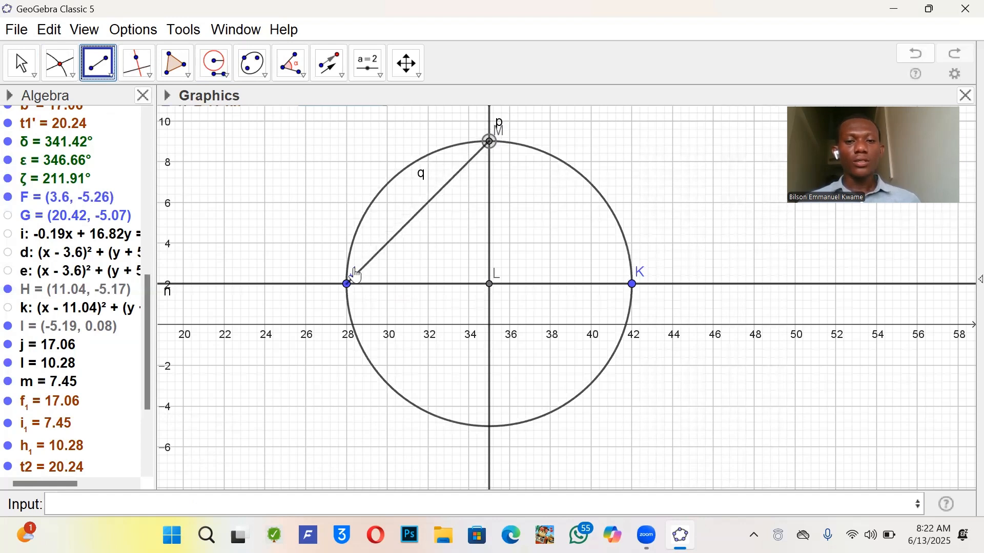
left_click(351, 269)
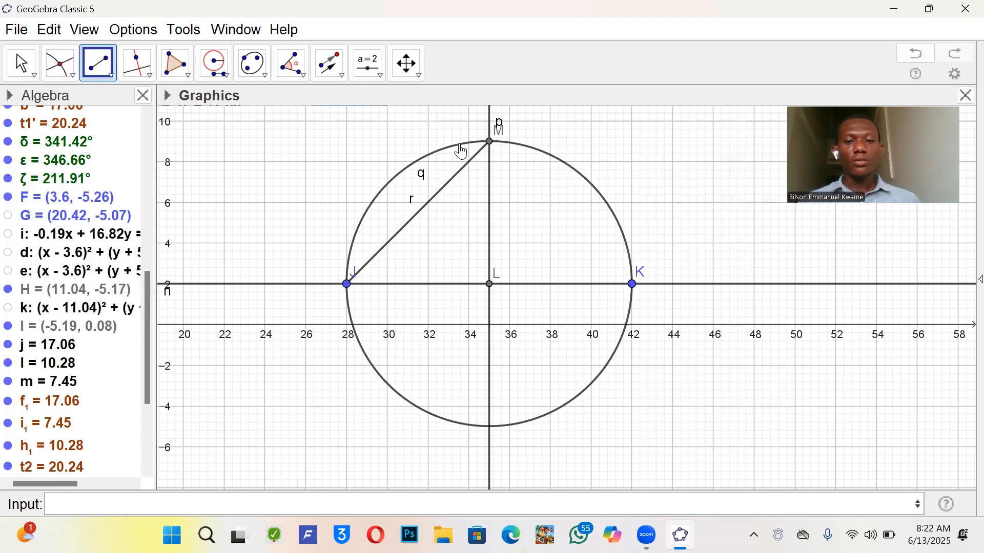
left_click(488, 141)
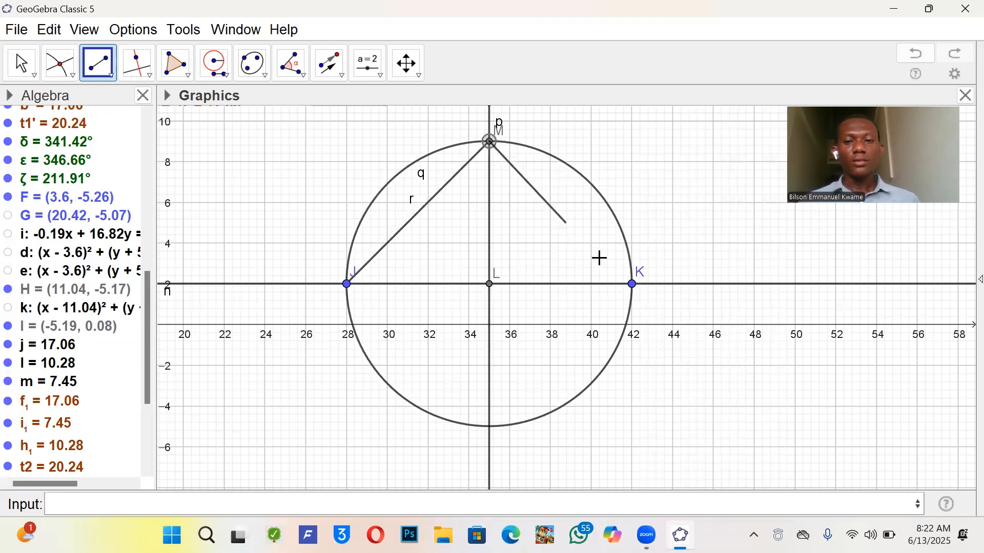
left_click(632, 283)
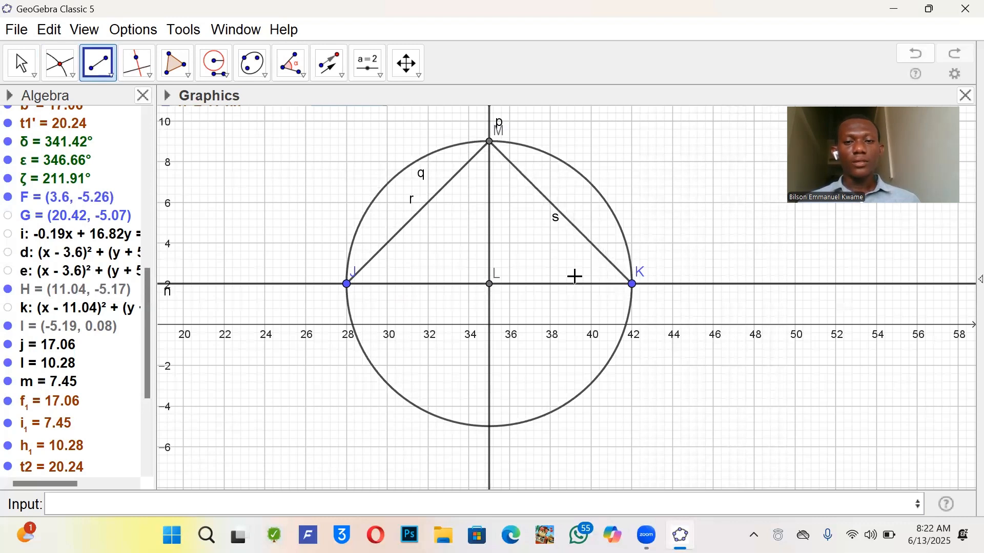
left_click(348, 284)
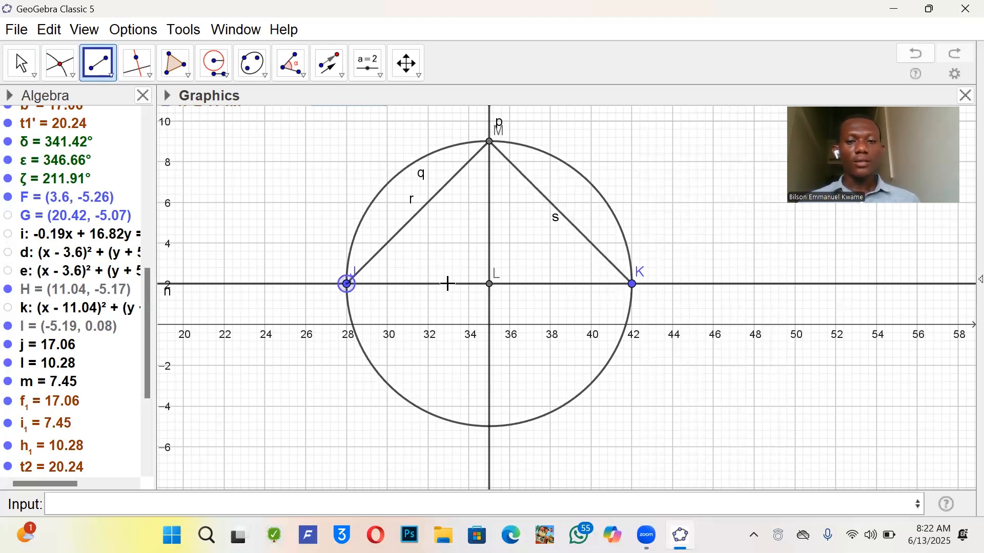
left_click(633, 285)
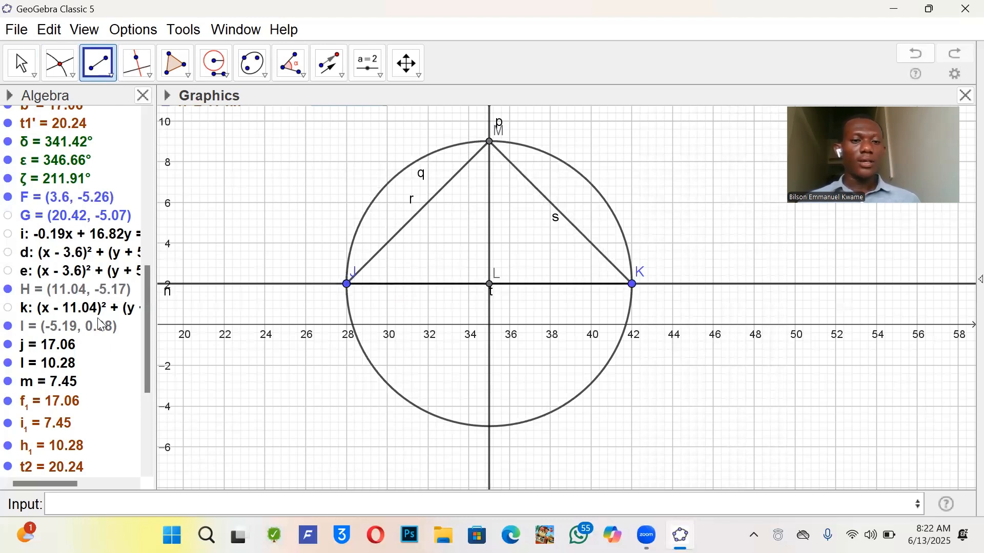
Hide circle q, the horizontal line n and the perpendicular bisector p, leaving the segments and points shown
scroll(90, 333, "down", 4)
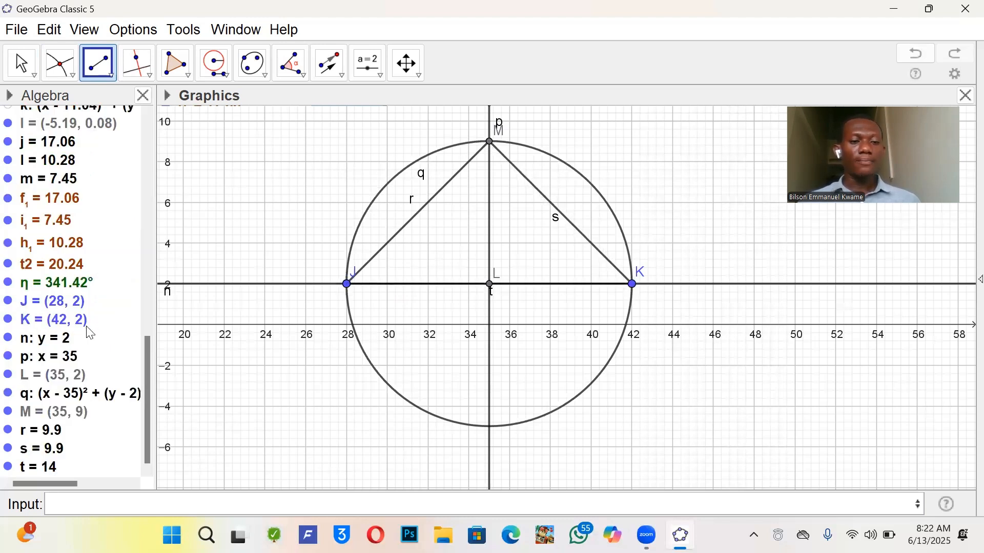
left_click(9, 394)
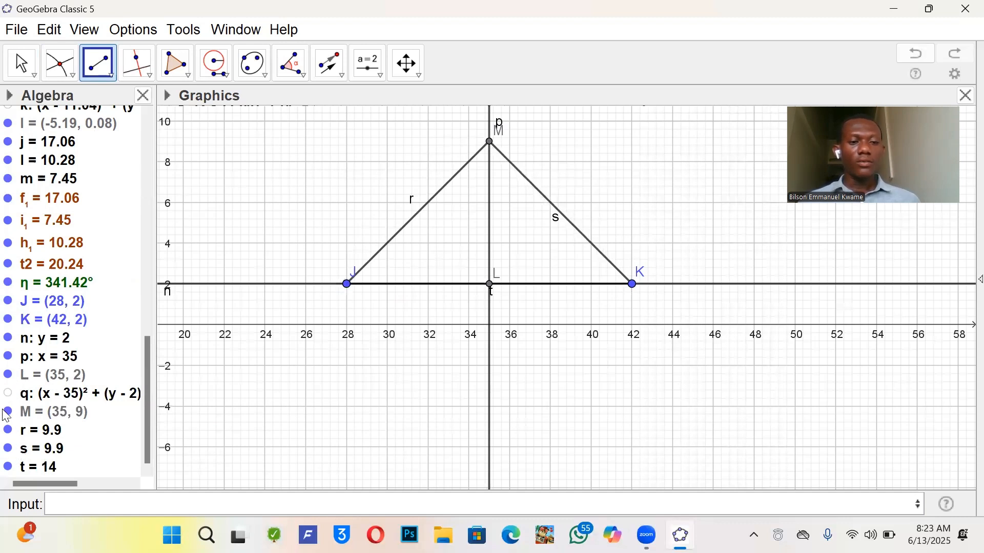
left_click(9, 338)
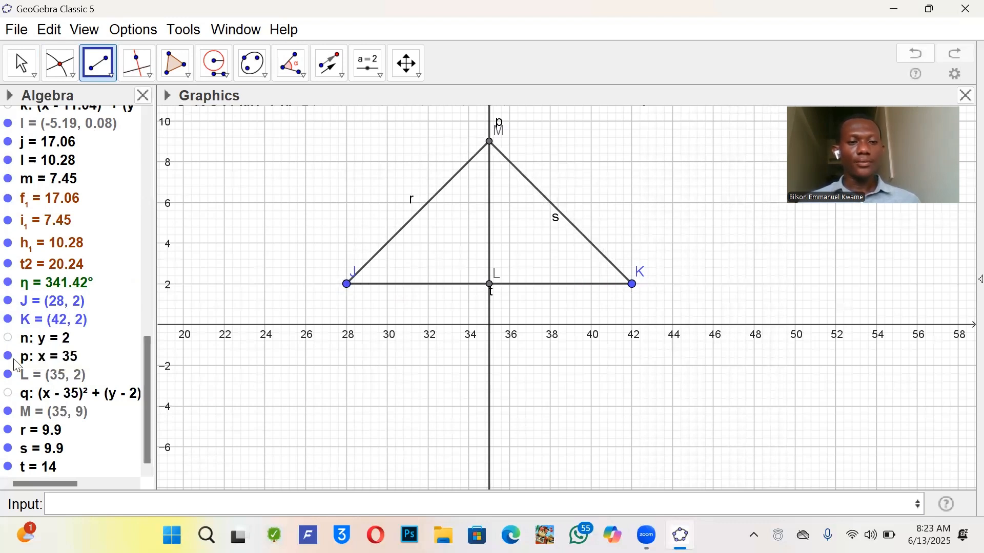
left_click(10, 359)
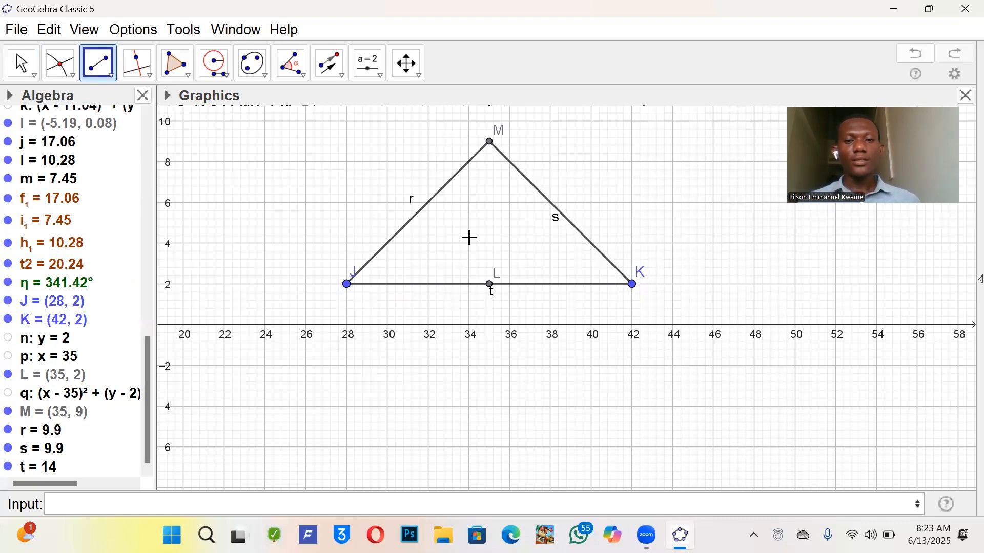
Create a filled triangle polygon with vertices K, M and J
left_click(297, 71)
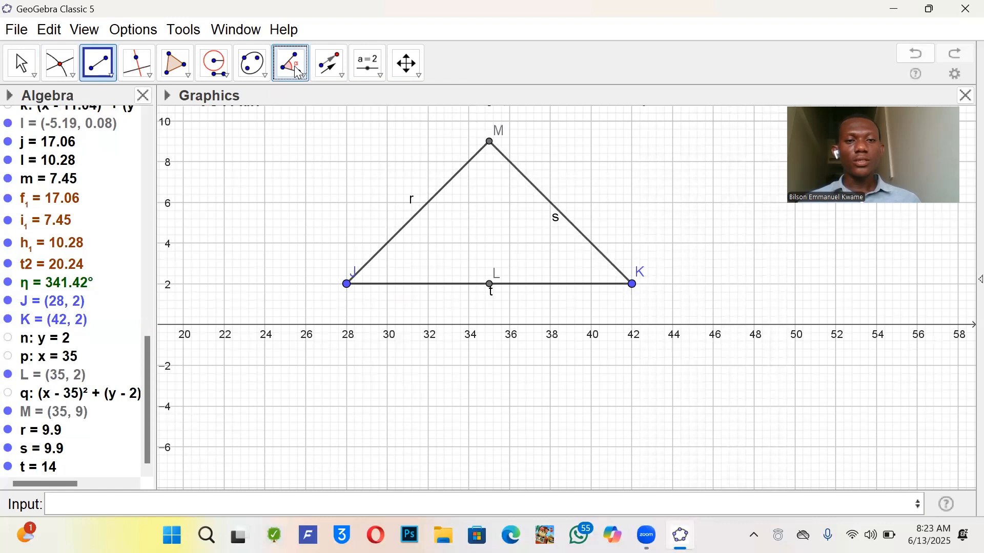
left_click(226, 74)
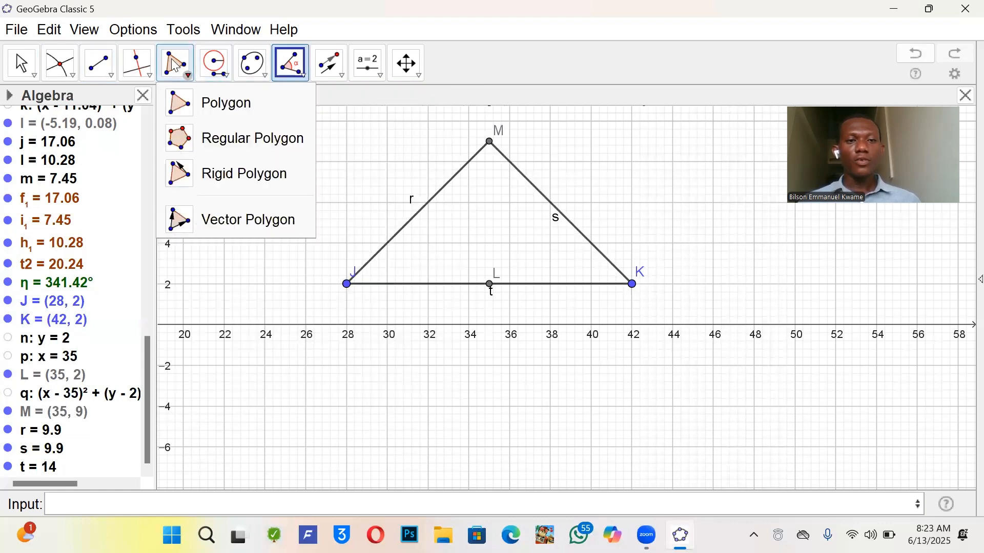
left_click(175, 66)
left_click(175, 66)
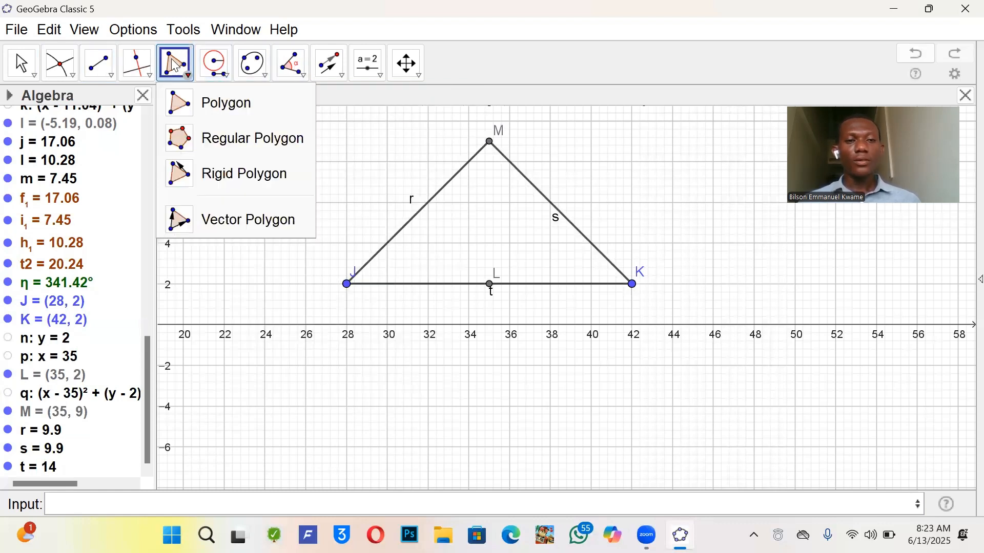
left_click(237, 116)
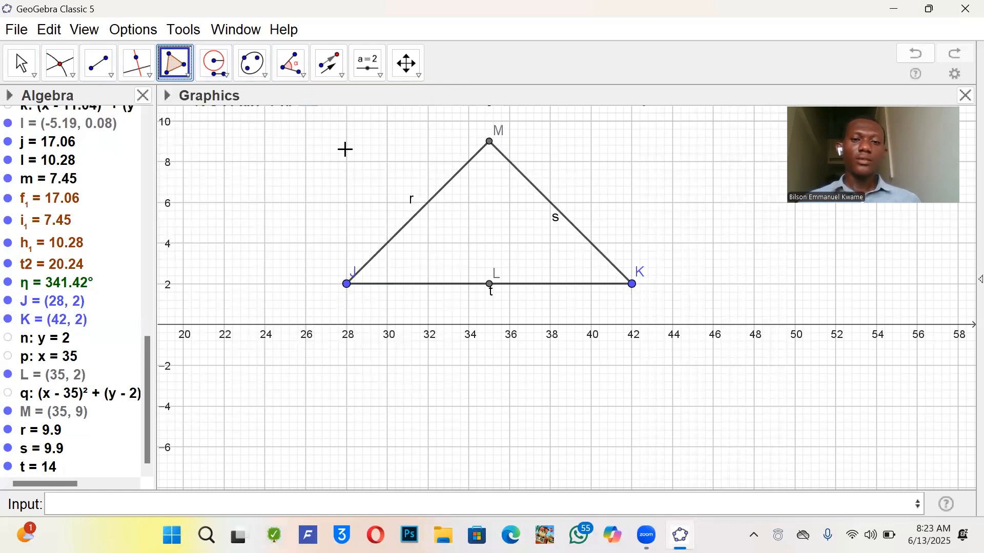
left_click(635, 286)
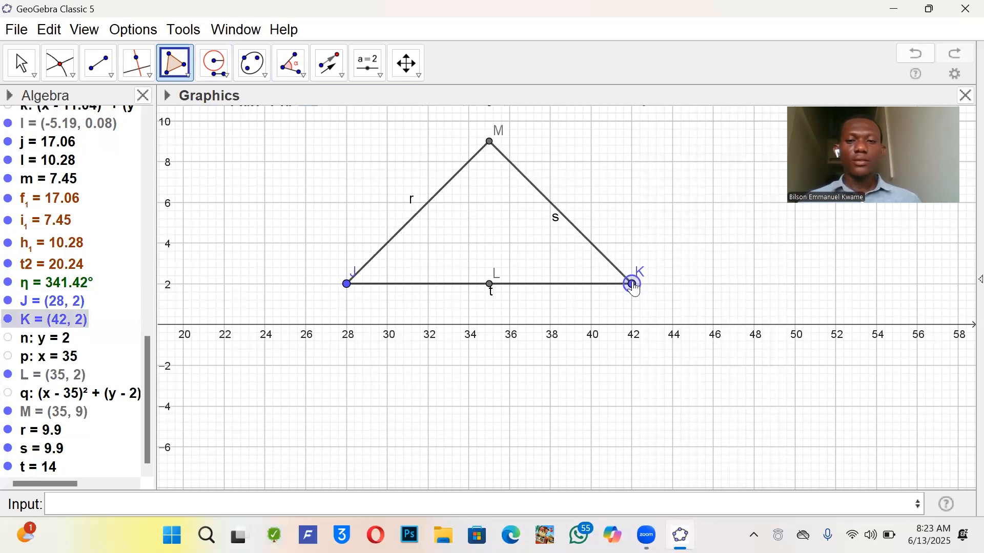
left_click(490, 143)
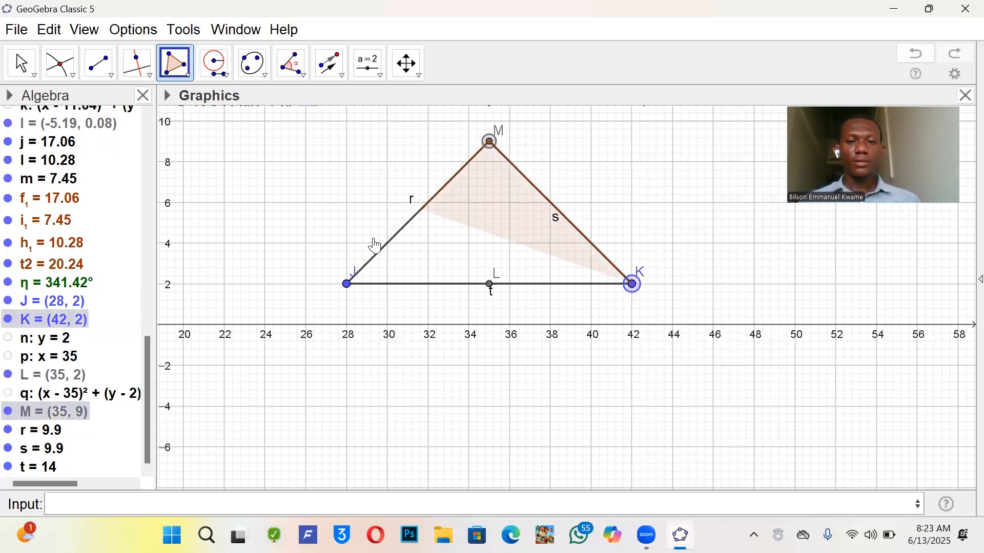
left_click(350, 286)
left_click(633, 285)
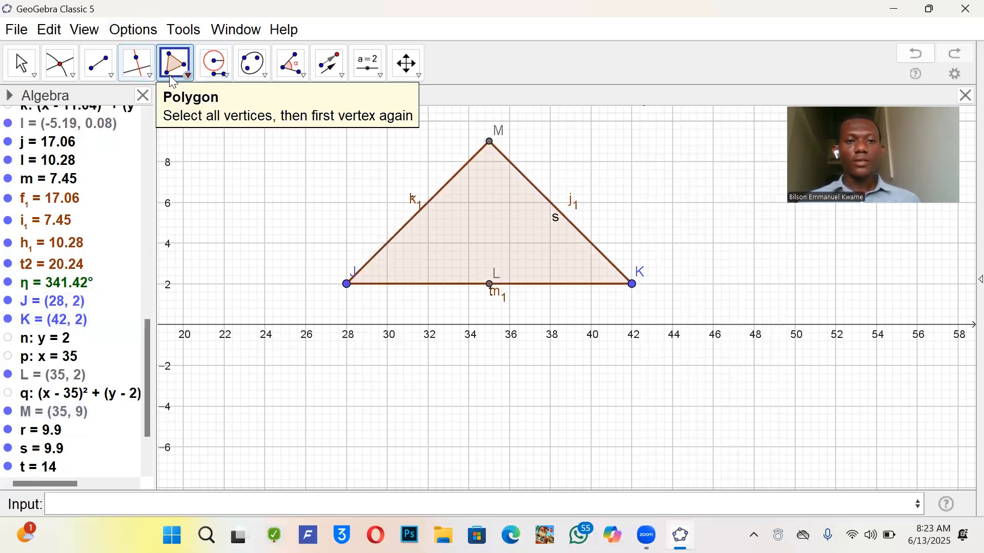
Add the interior angle at vertex K, using the points M, K and J
left_click(291, 63)
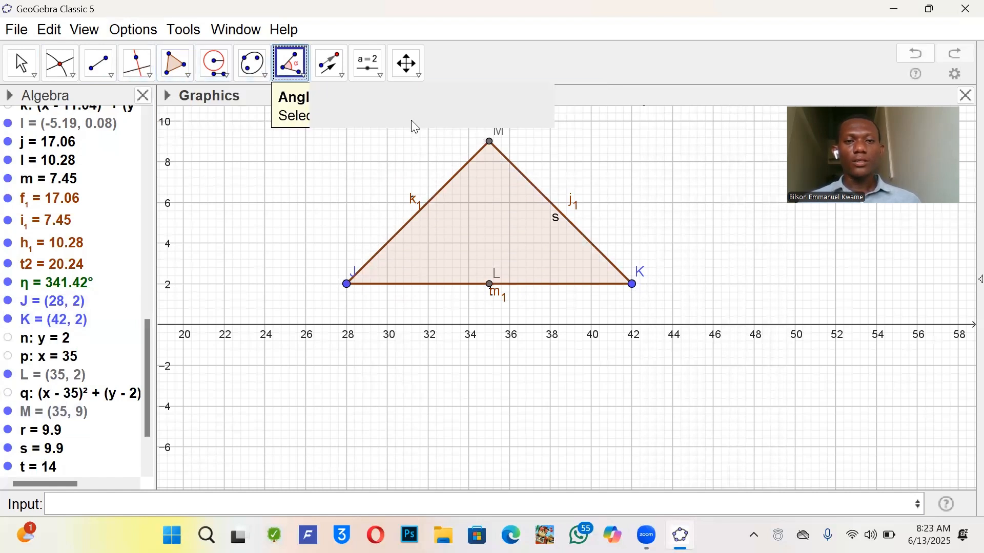
left_click(490, 143)
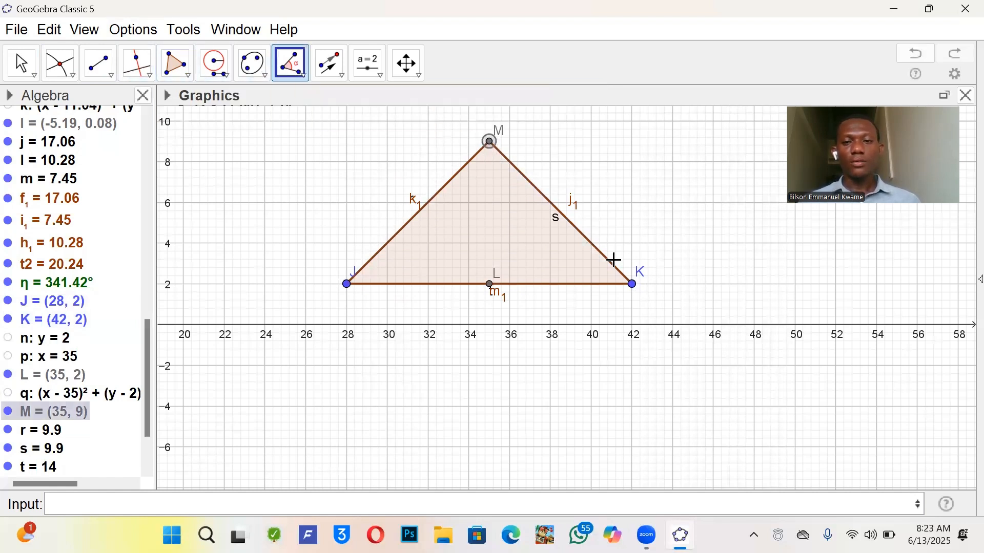
left_click(633, 284)
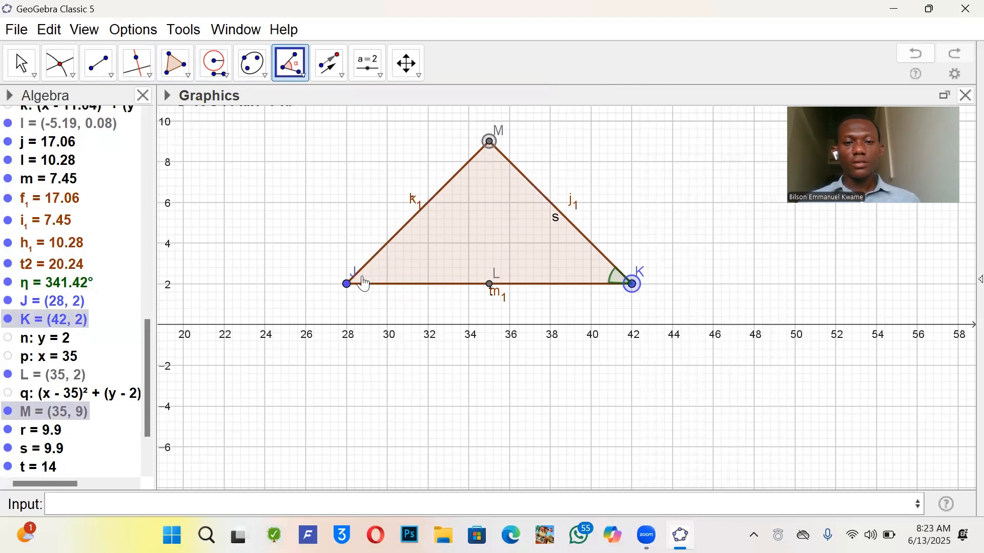
left_click(347, 284)
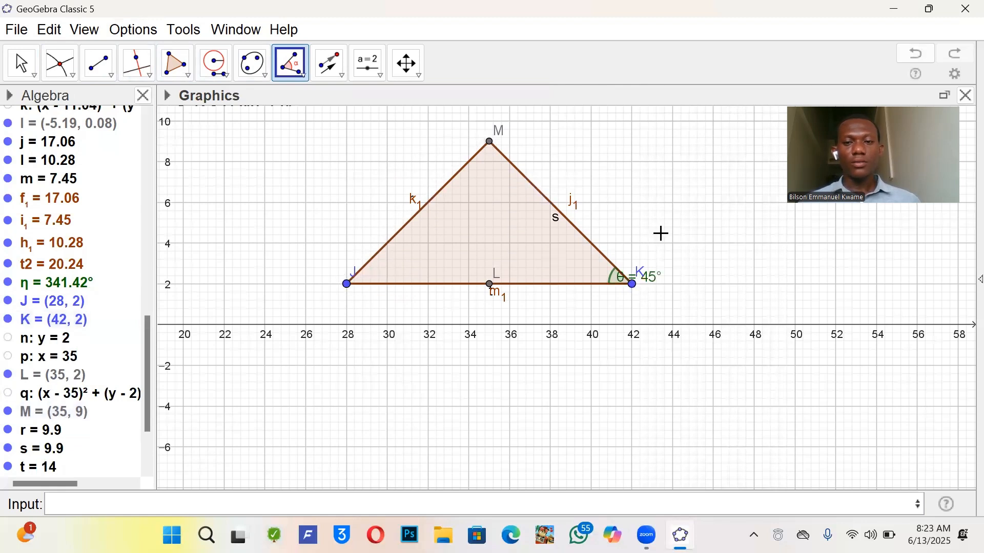
left_click(637, 286)
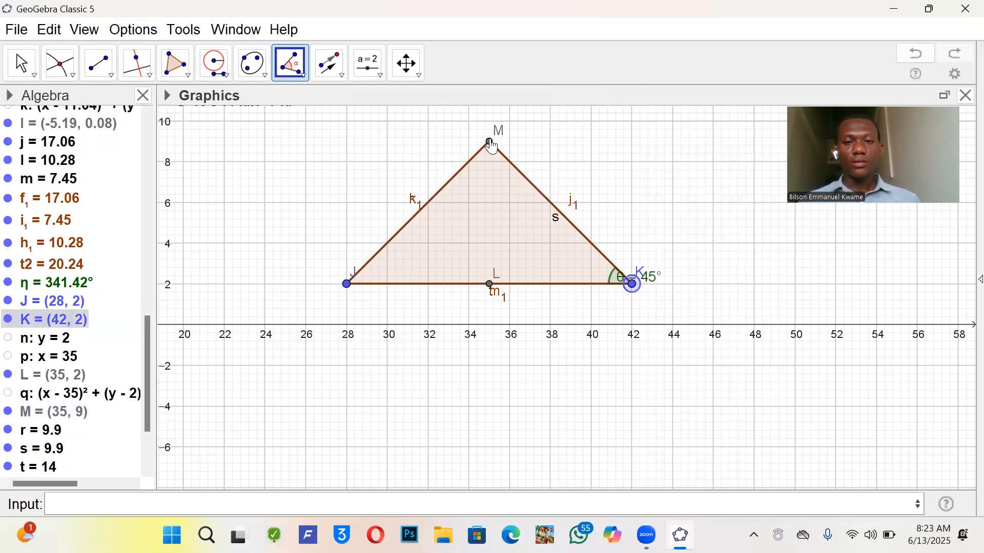
left_click(489, 141)
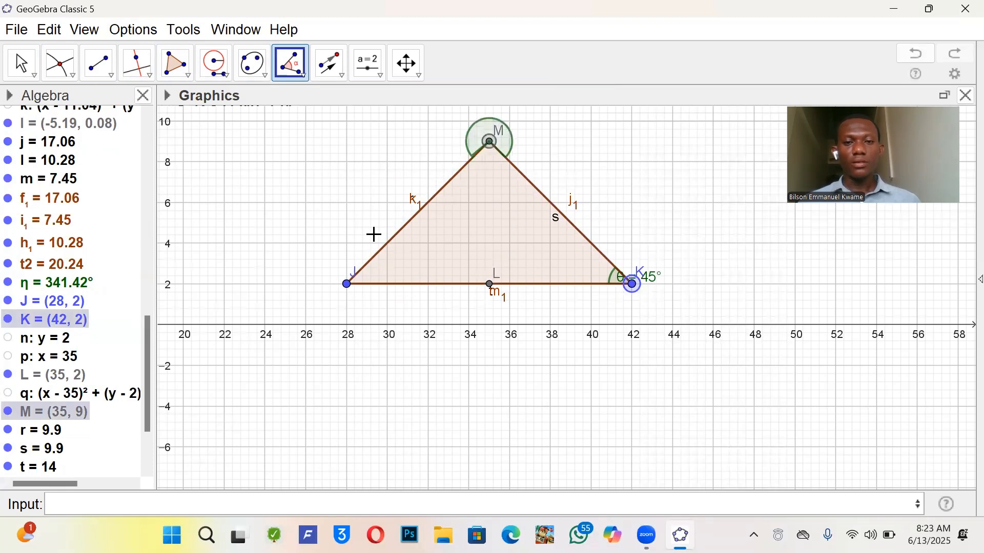
left_click(489, 144)
left_click(489, 142)
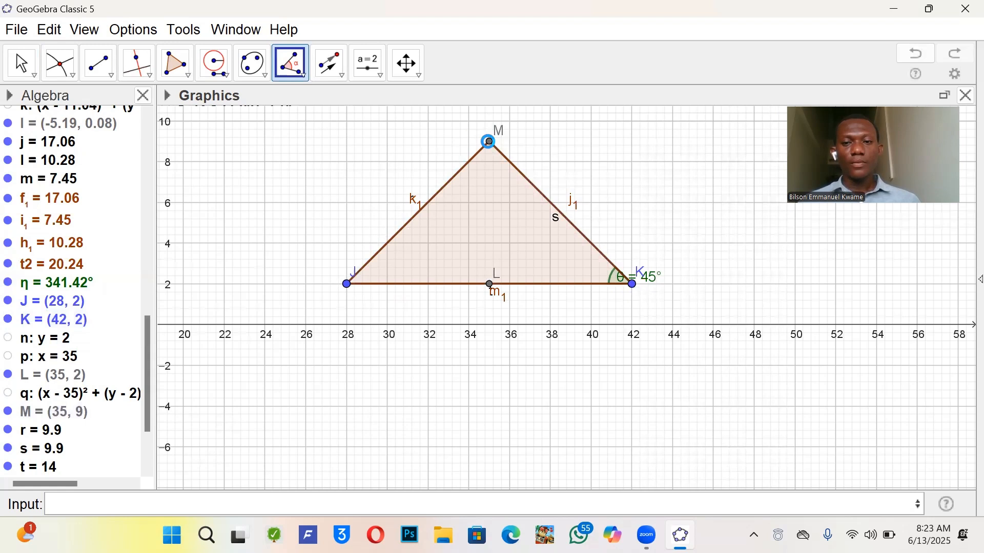
Add the interior angle at vertex M, using the points J, M and K
left_click(348, 285)
left_click(489, 143)
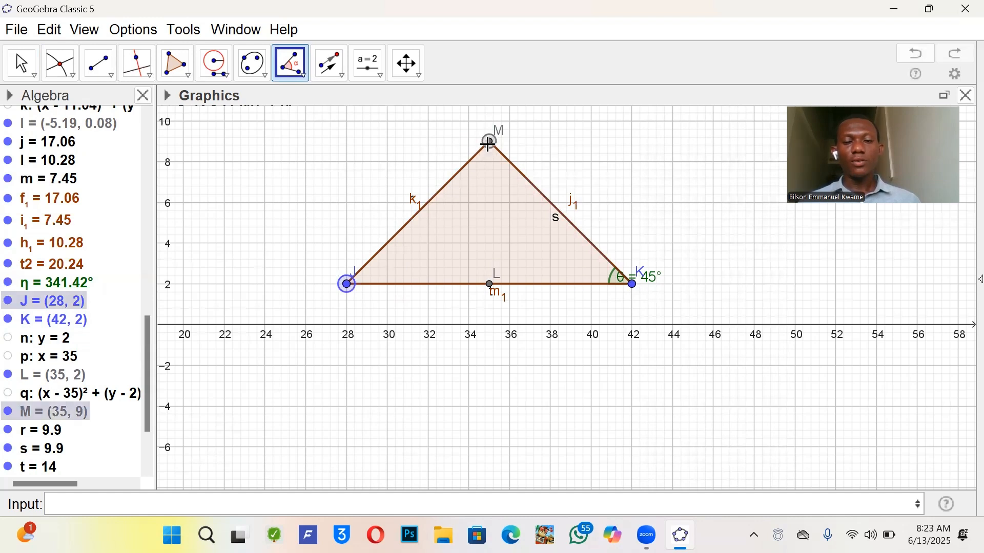
left_click(633, 285)
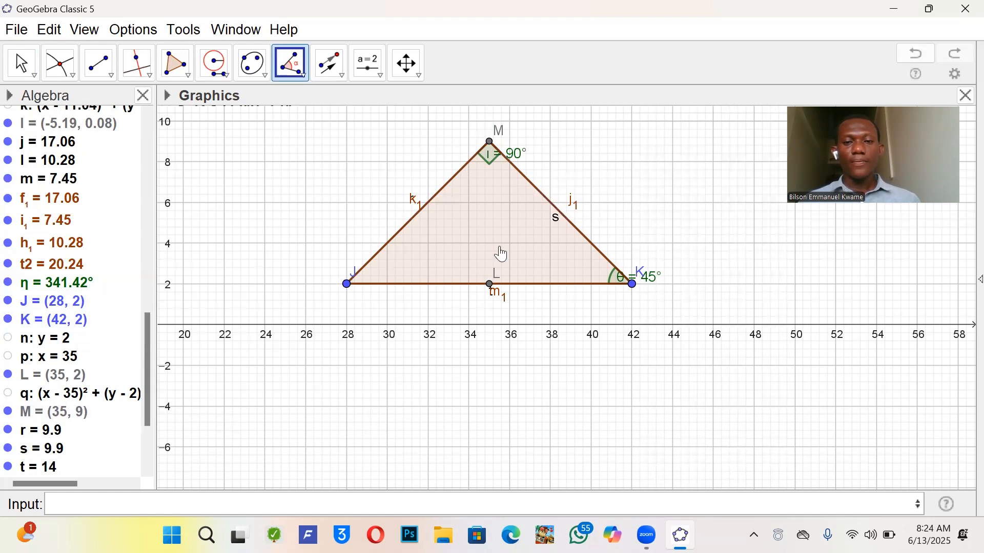
Add the interior angle at vertex J, using the points K, J and M
left_click(634, 285)
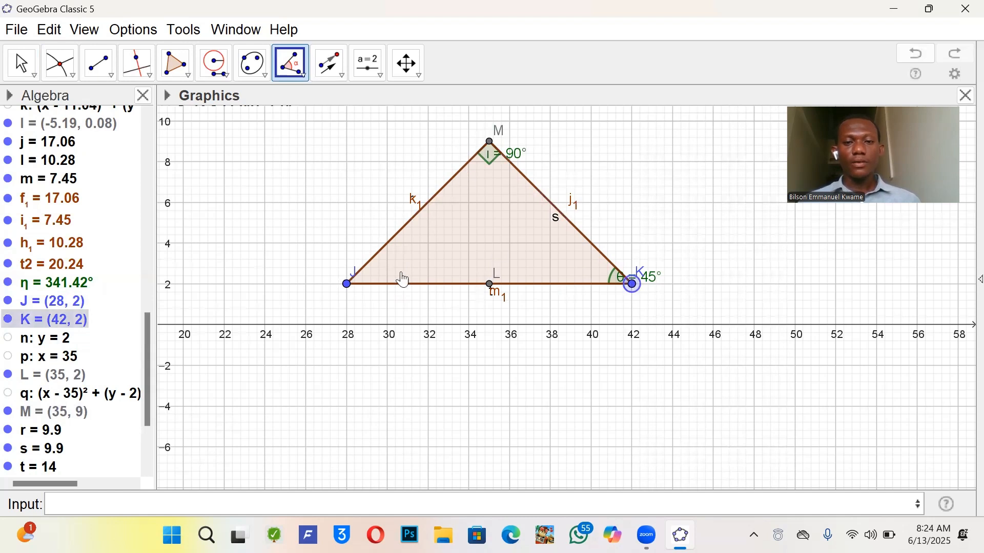
left_click(348, 285)
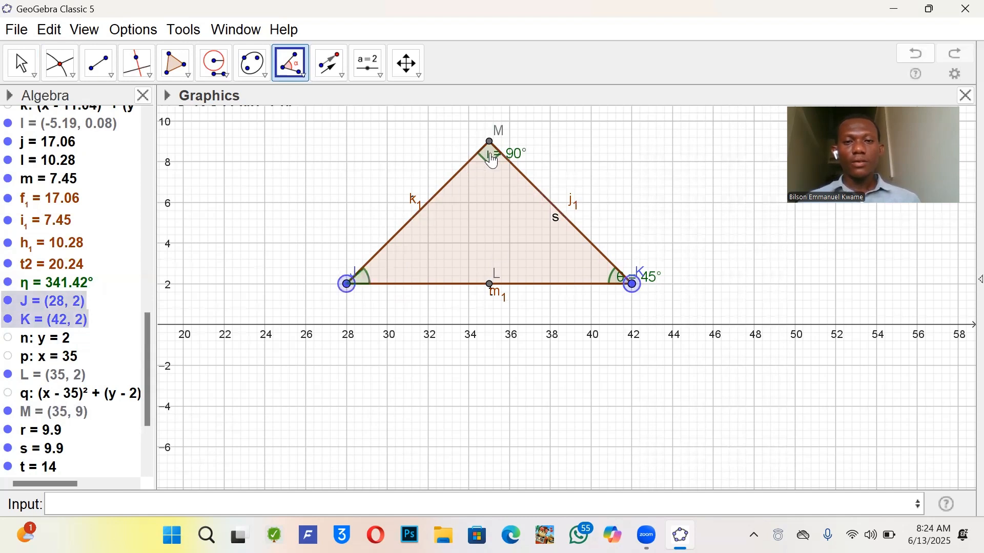
left_click(489, 142)
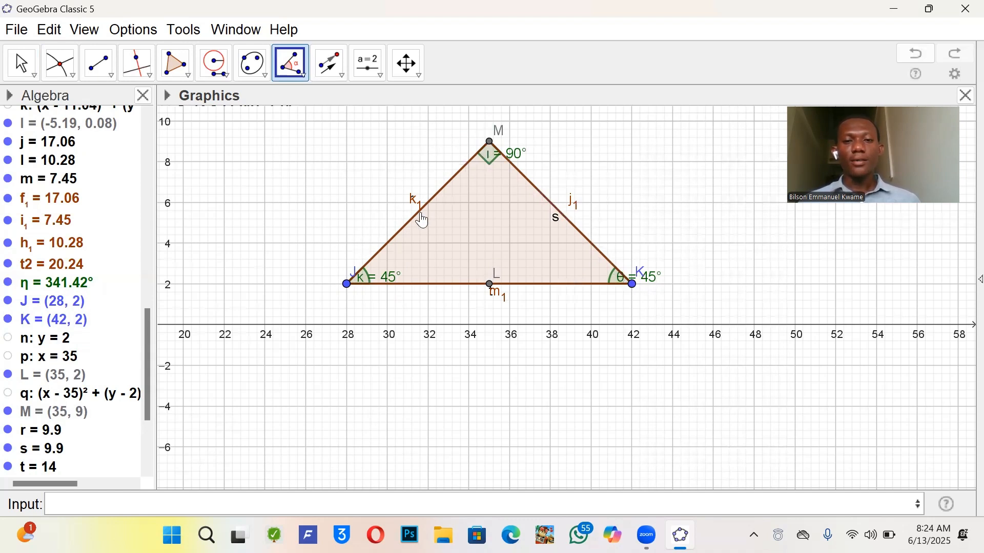
Set the label of segment r, between M and J, to show Name & Value
left_click(21, 63)
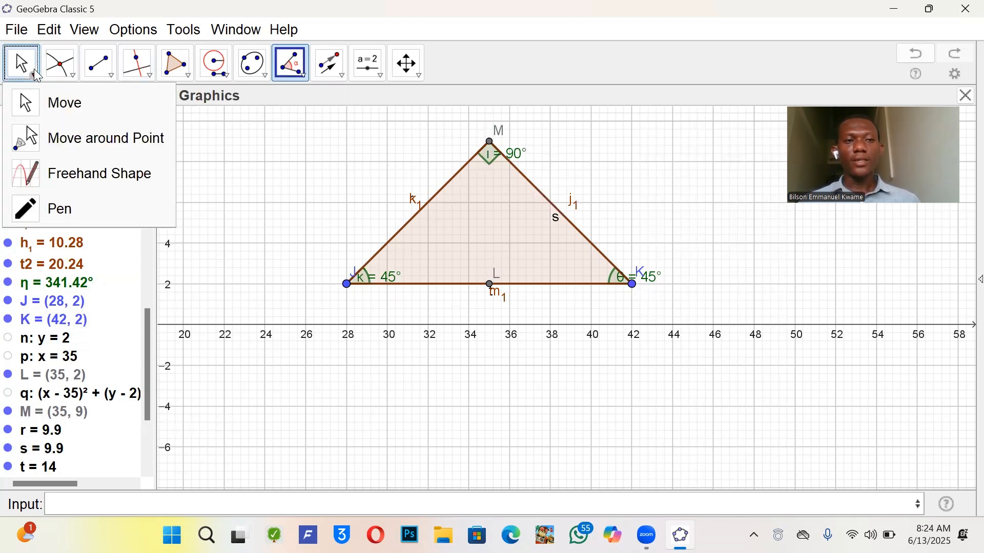
right_click(414, 216)
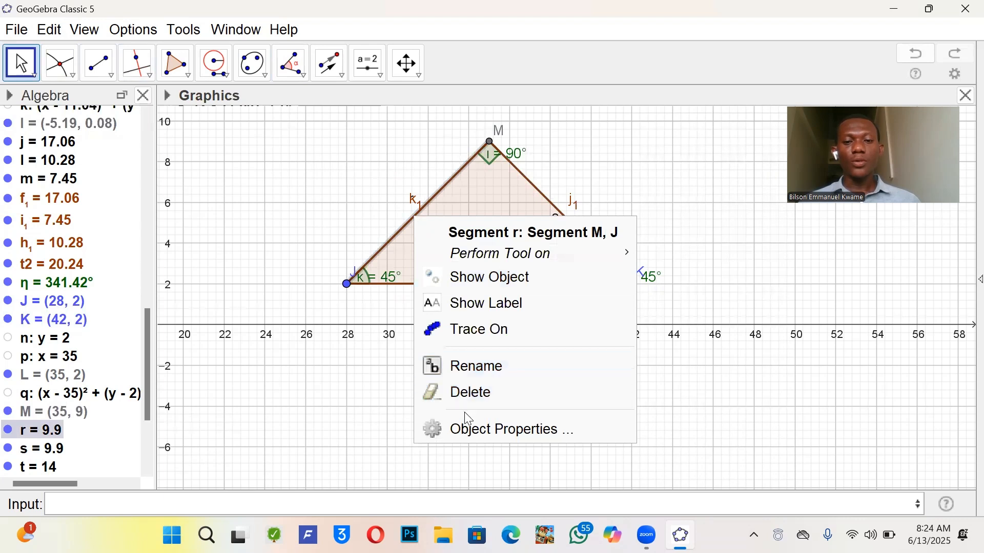
left_click(472, 430)
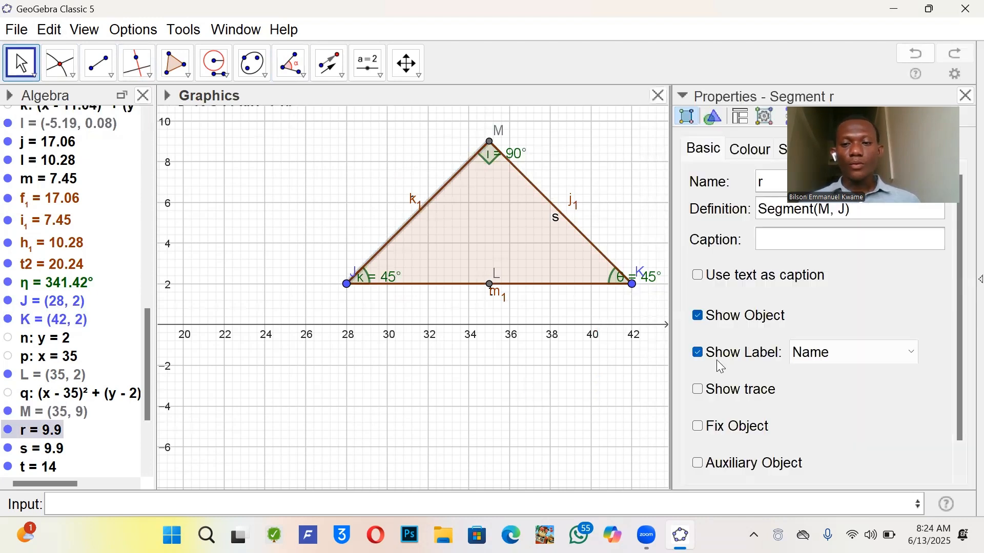
left_click(814, 353)
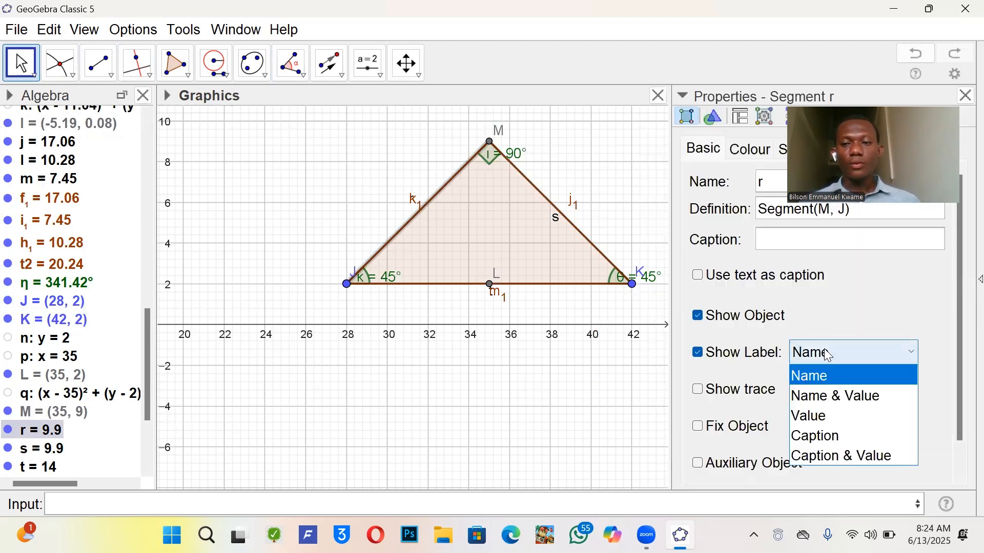
left_click(831, 405)
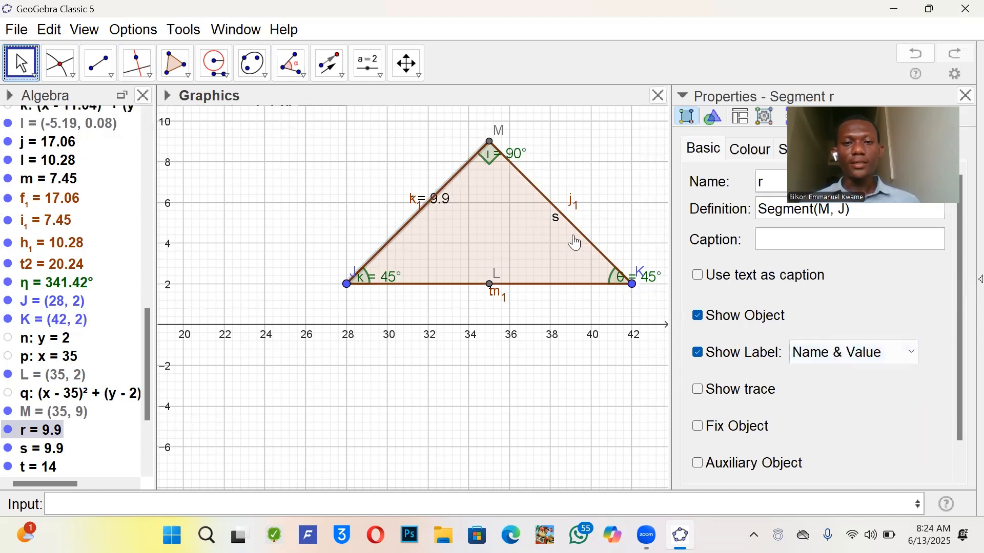
Set the label of segment s, between M and K, to Name & Value and close the object properties
left_click(538, 194)
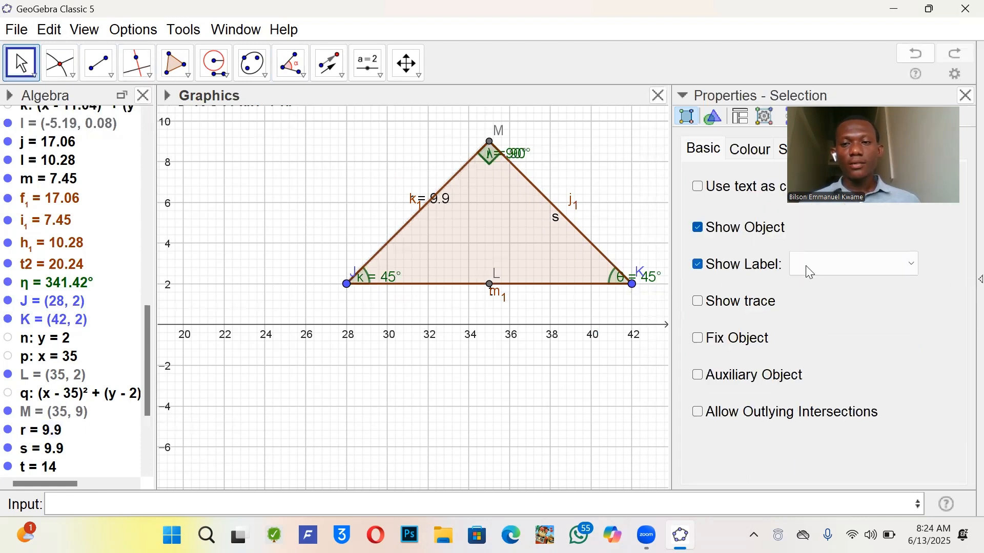
left_click(812, 265)
left_click(831, 309)
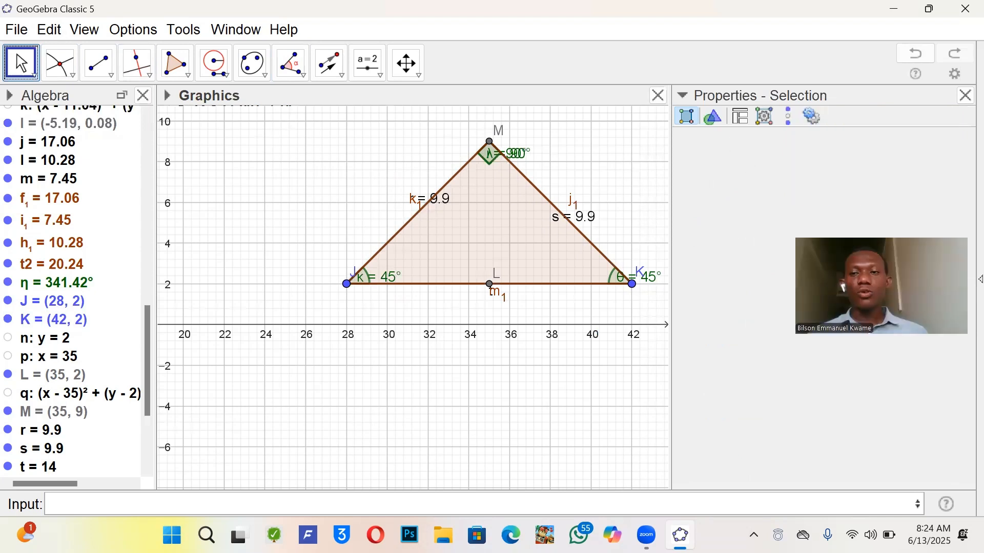
left_click(966, 97)
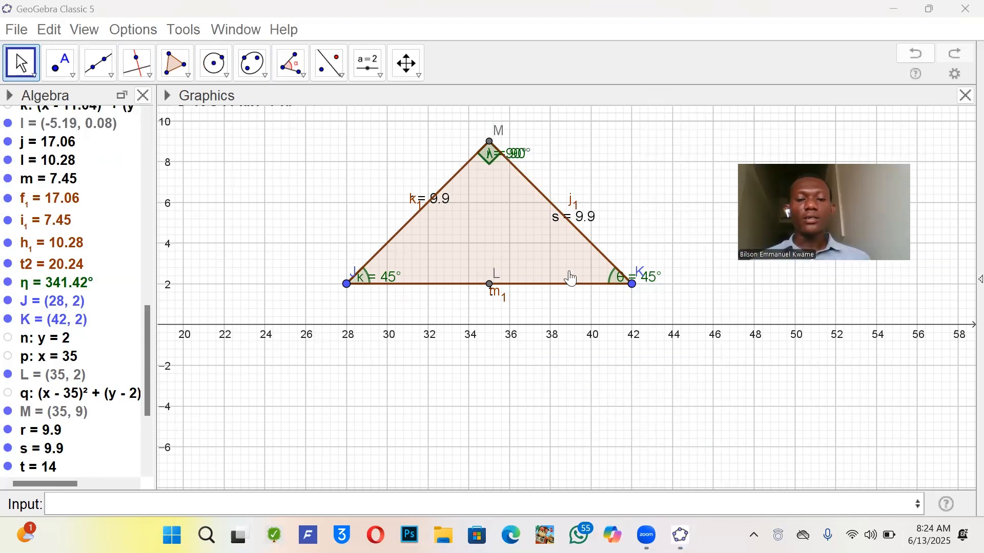
Move triangle JKM up and to the left, and draw a circle of radius about 6 centred near (34.5, 2.4) in the free space
left_click_drag(571, 279, 303, 196)
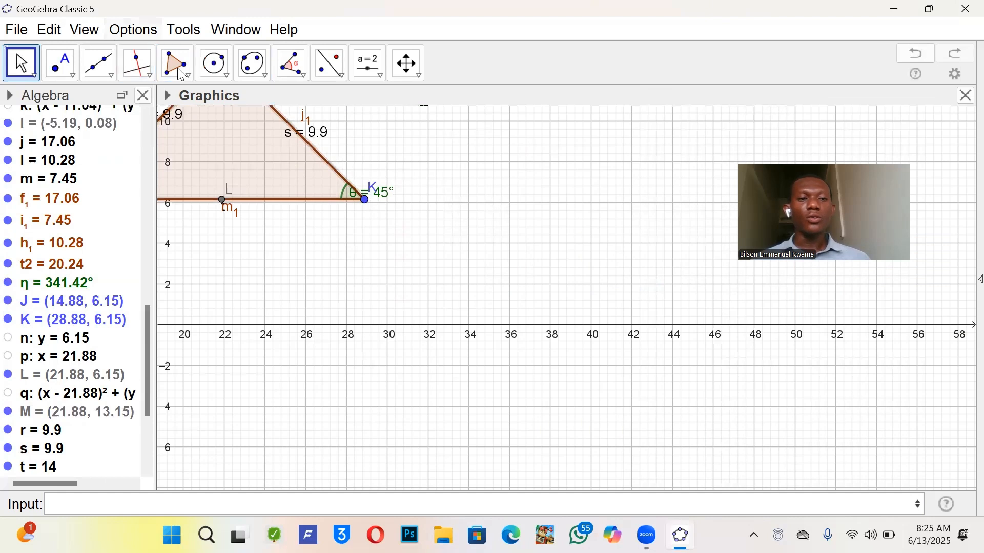
left_click(218, 69)
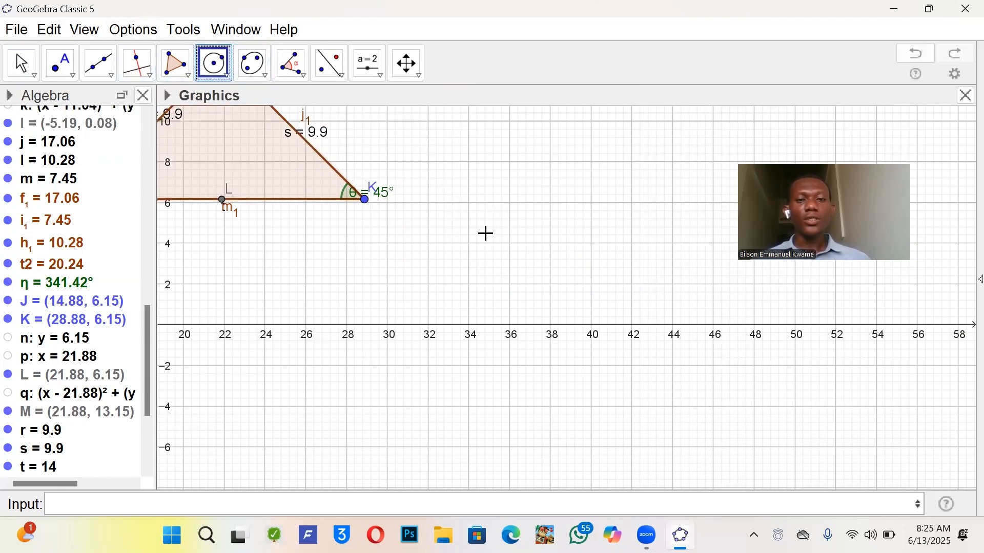
left_click(479, 277)
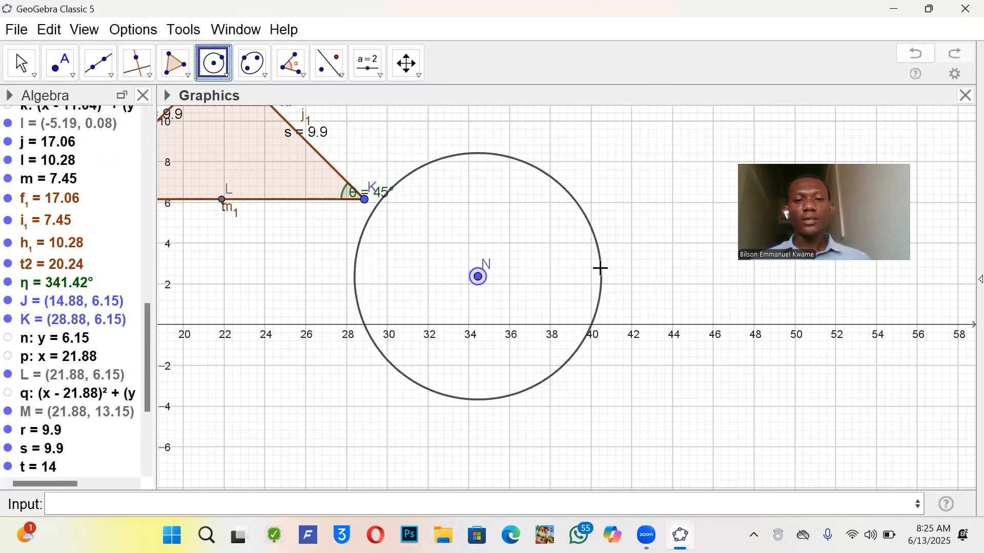
left_click(602, 270)
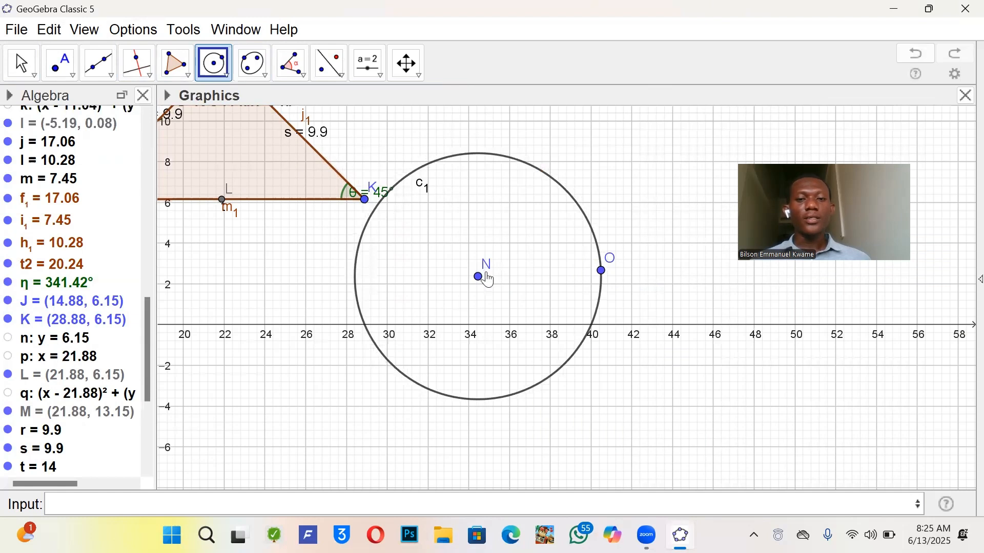
Draw a segment from the circle's centre N to point O on its circumference
left_click(91, 66)
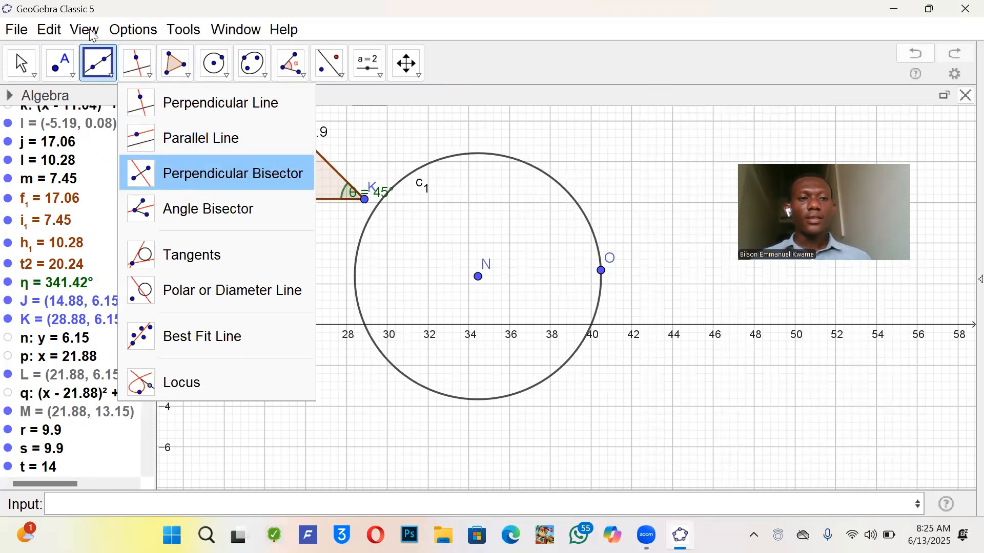
left_click(60, 64)
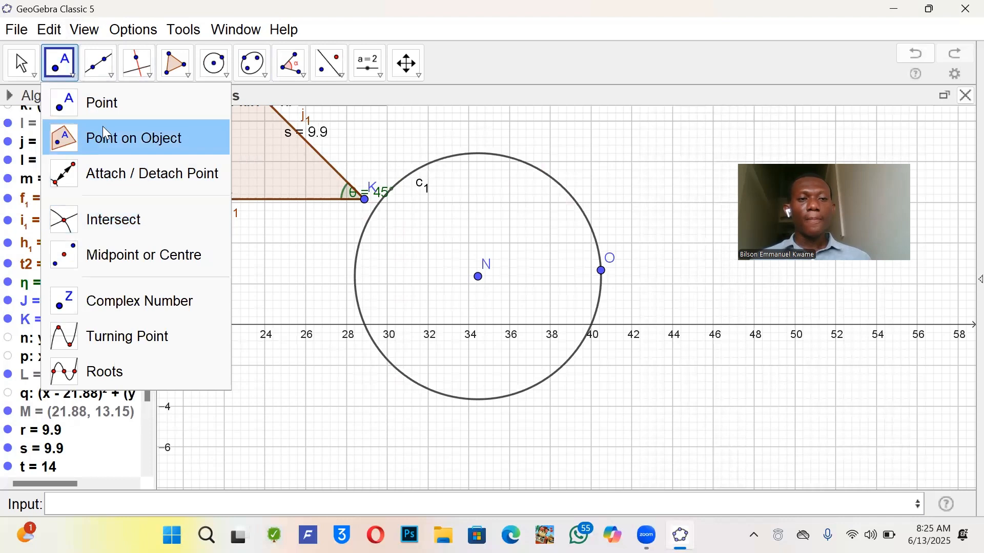
left_click(108, 69)
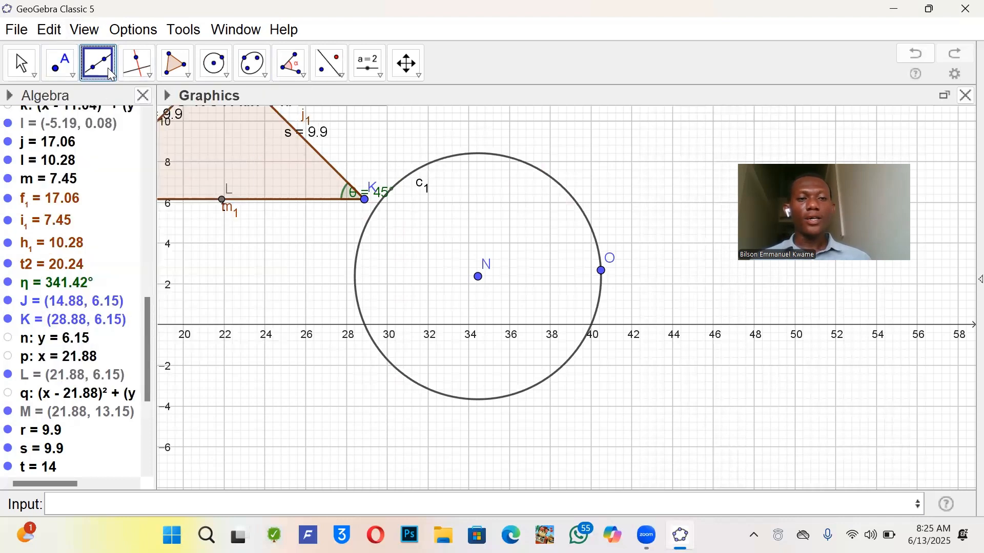
left_click(111, 74)
left_click(141, 149)
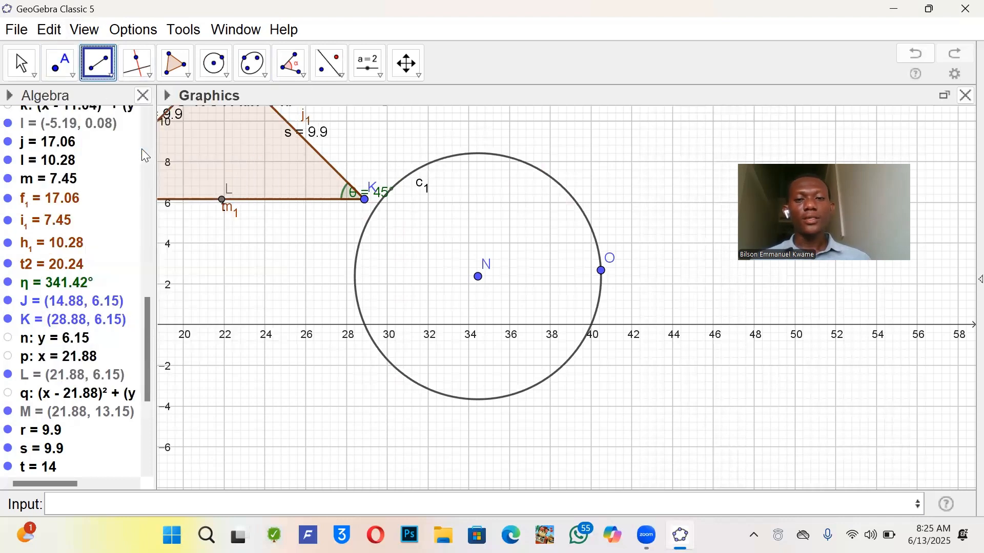
left_click(479, 278)
left_click(603, 271)
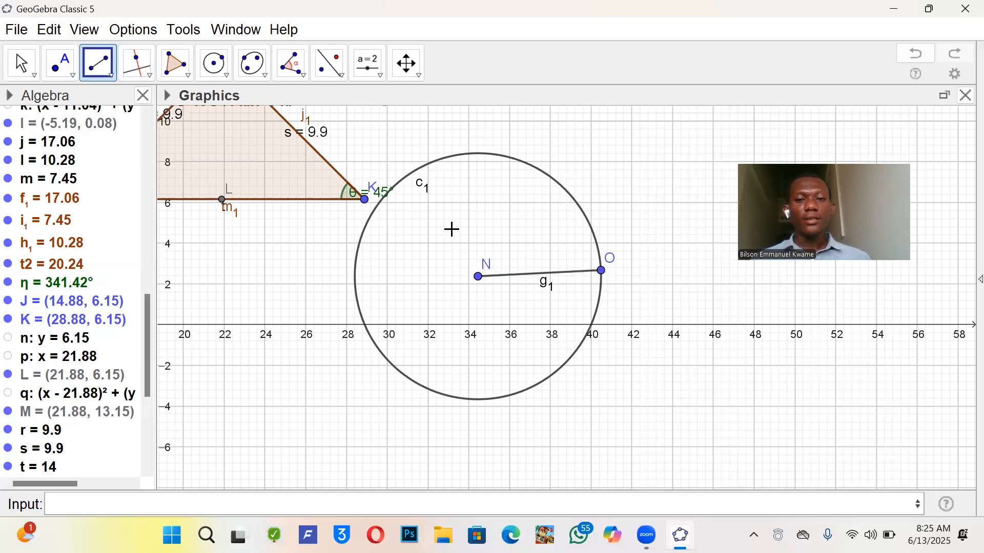
Draw a second radius from N to a new point near the circle's top, about (33.3, 8.3), and connect that point with O
left_click(479, 278)
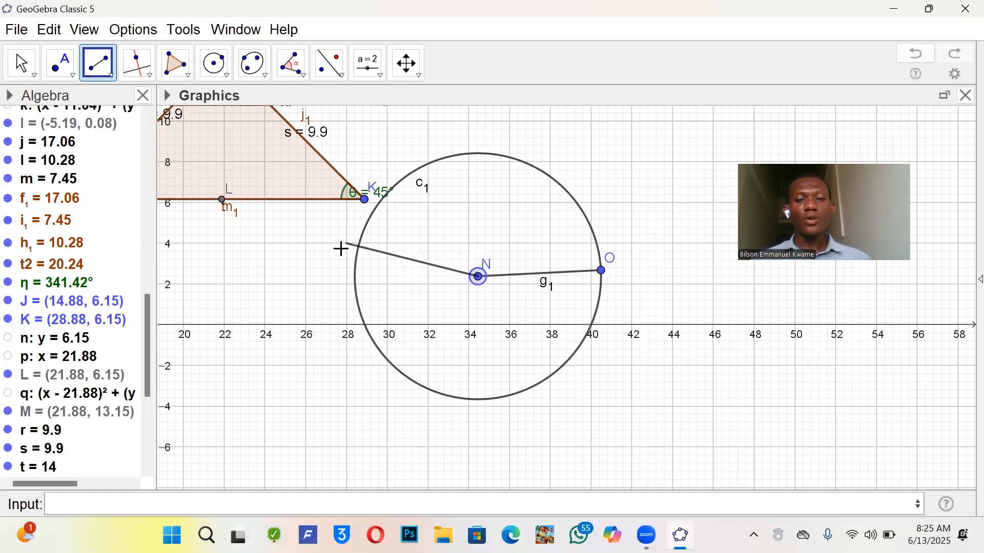
left_click(456, 156)
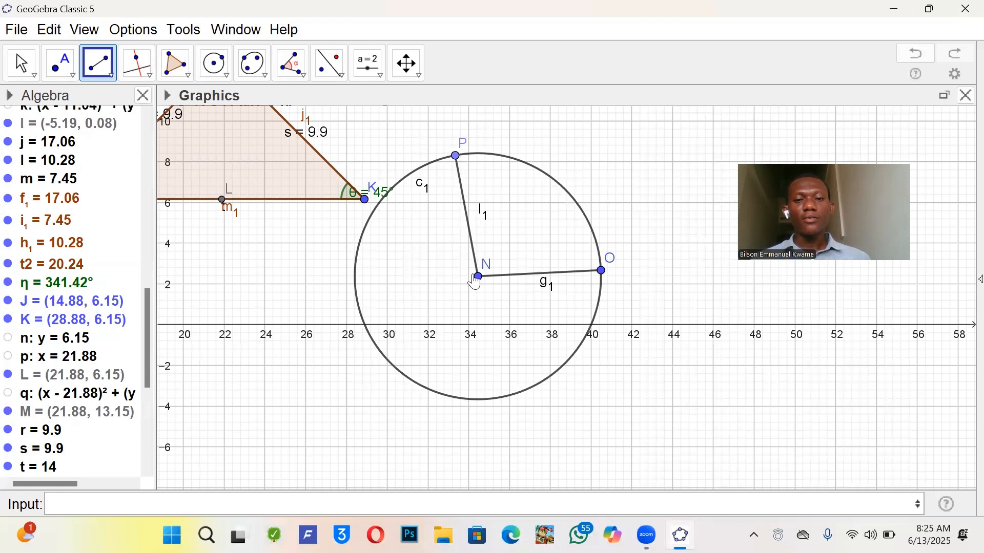
left_click(602, 271)
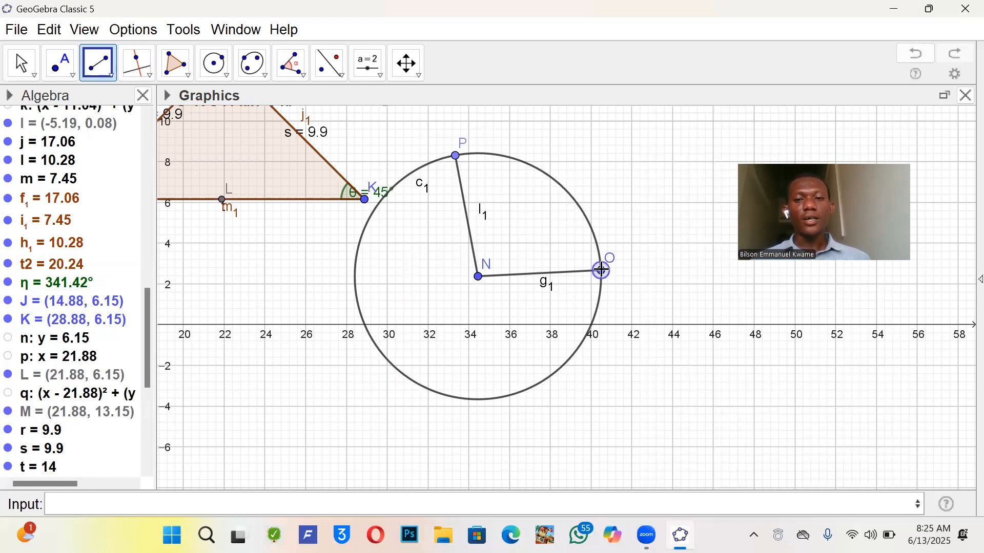
left_click(456, 156)
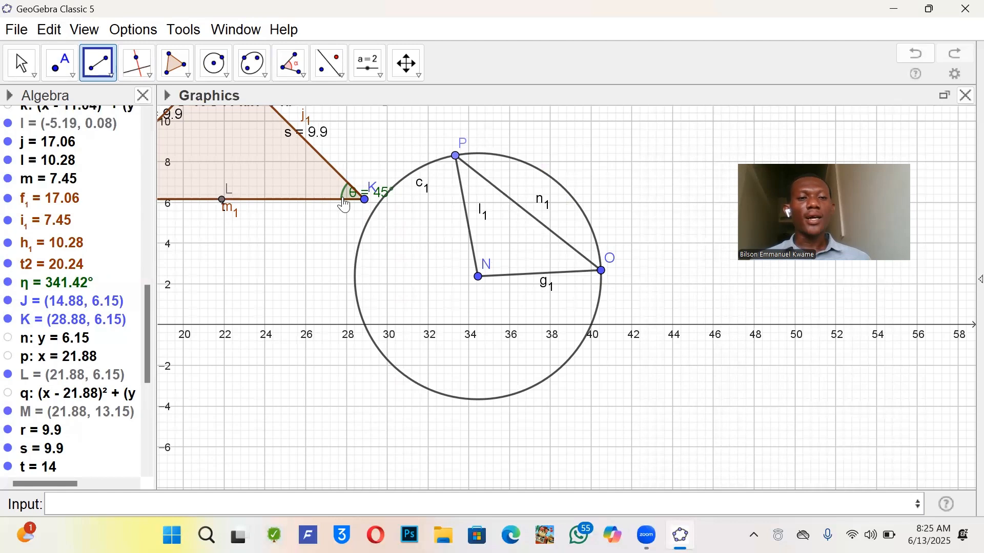
Create a filled triangle polygon with vertices P, N and O, and hide the circle around it
left_click(182, 66)
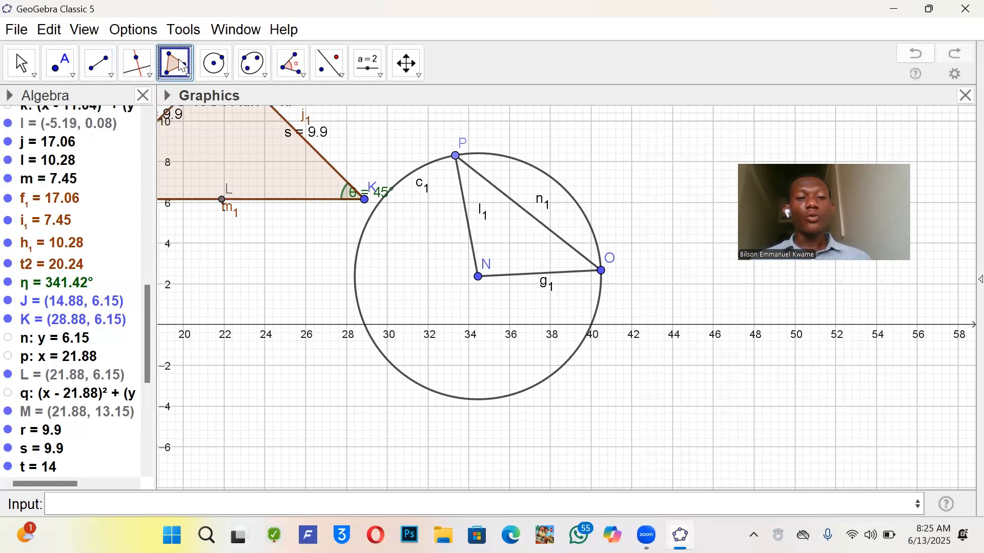
left_click(182, 66)
left_click(199, 102)
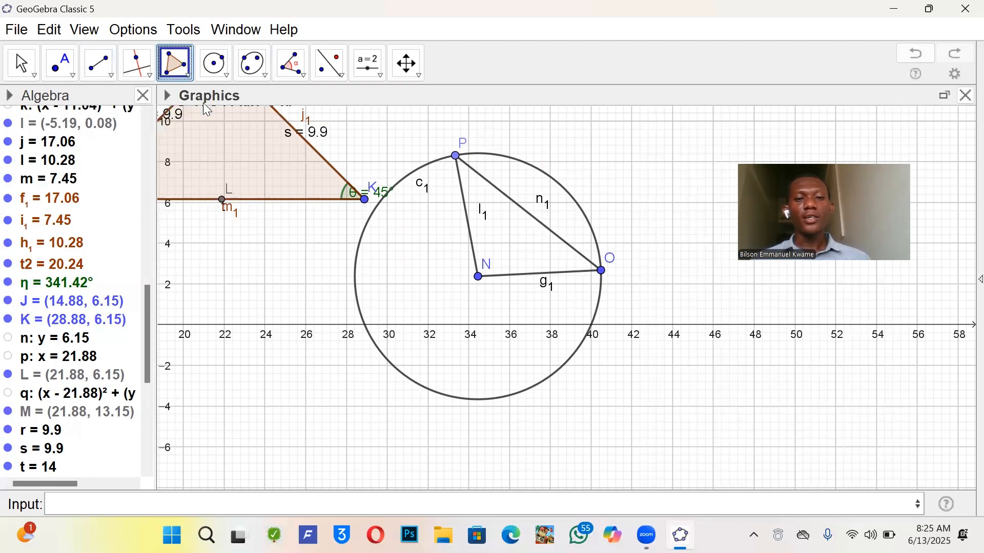
left_click(456, 156)
left_click(478, 277)
left_click(601, 271)
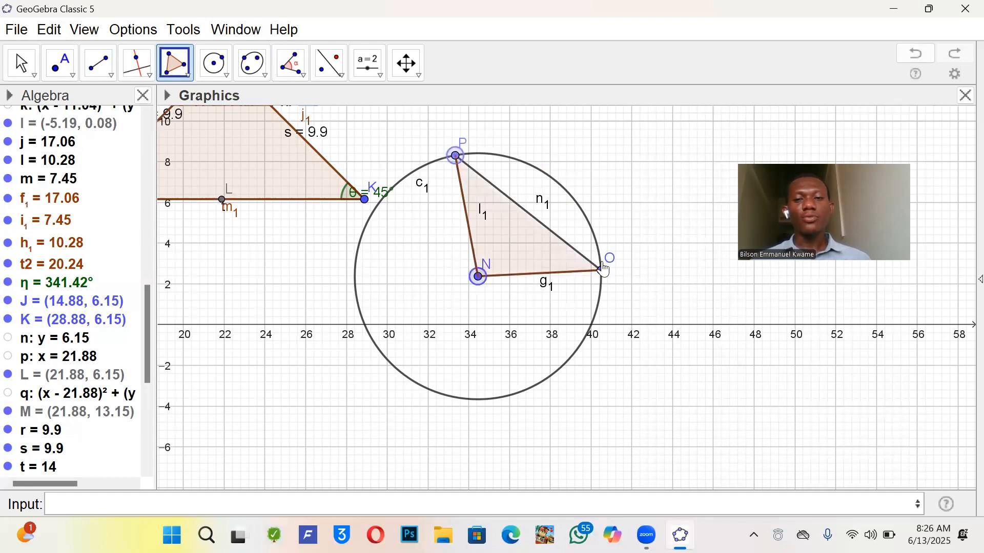
left_click(456, 157)
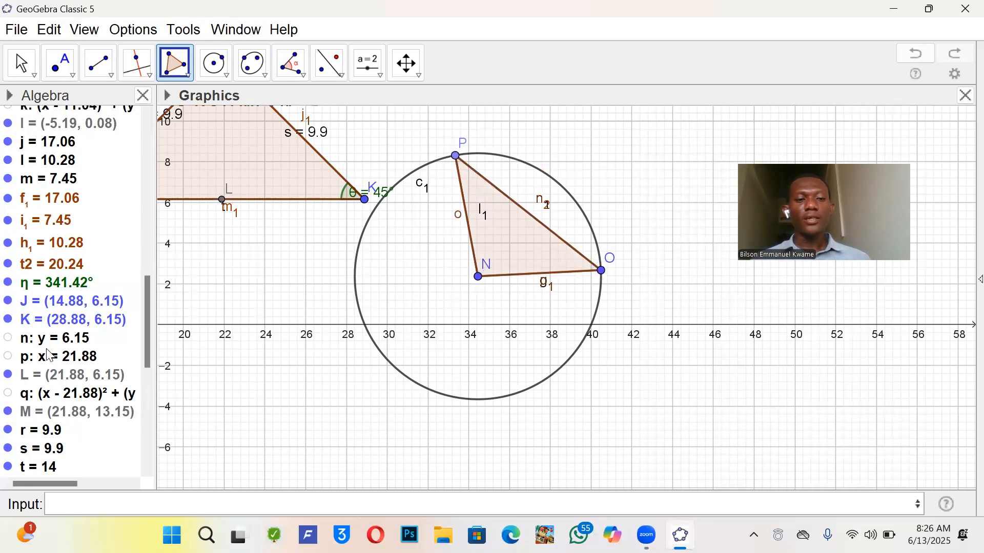
scroll(49, 356, "down", 5)
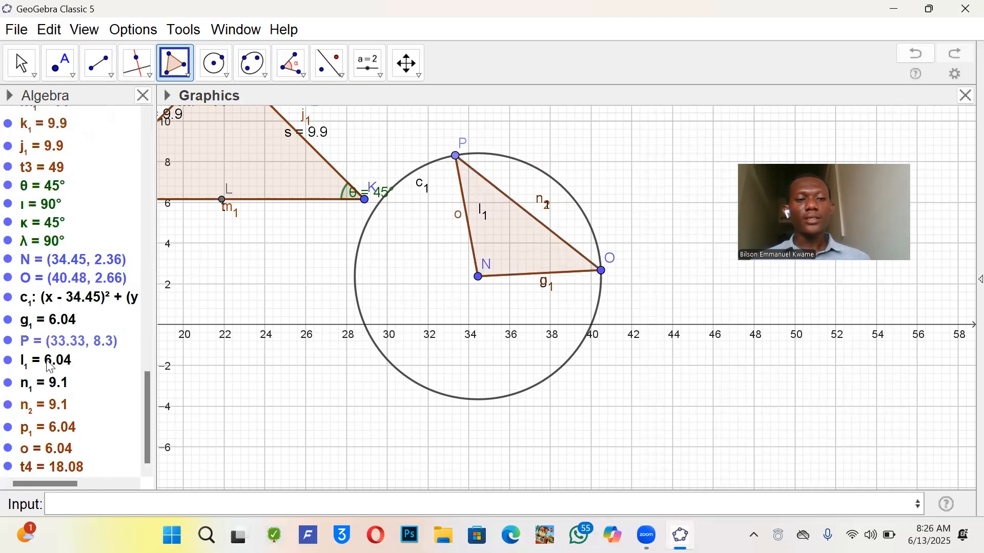
left_click(8, 298)
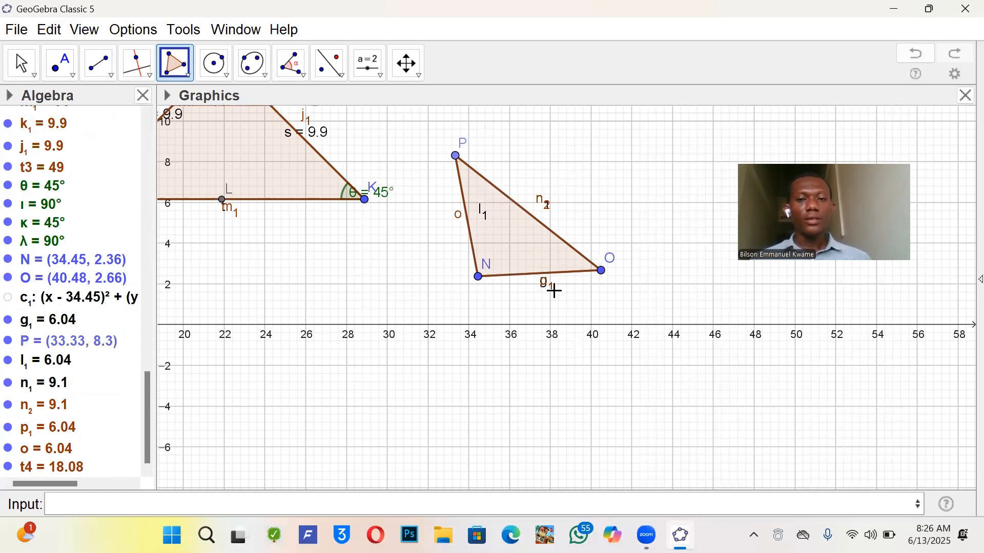
Add the interior angle at vertex N, using the points O, N and P
left_click(287, 62)
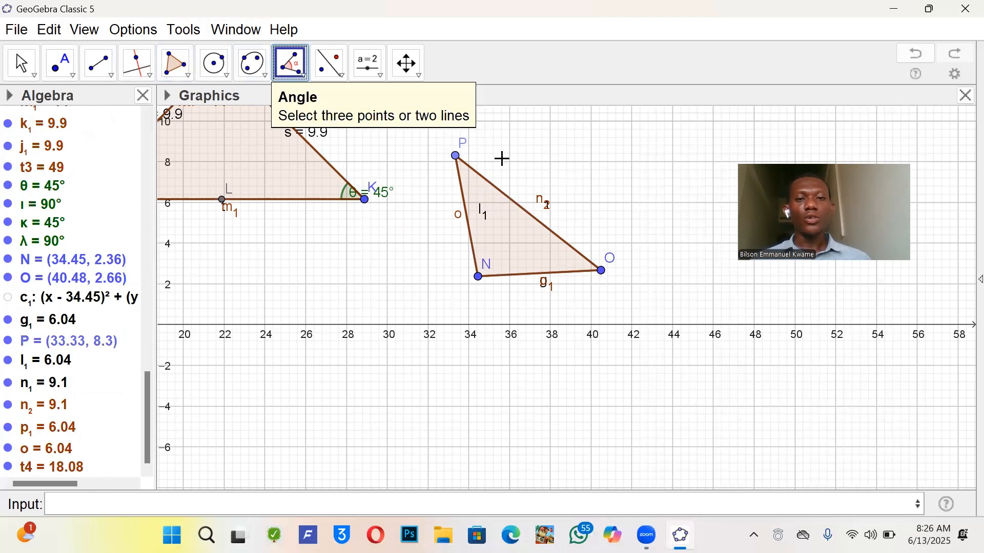
left_click(602, 270)
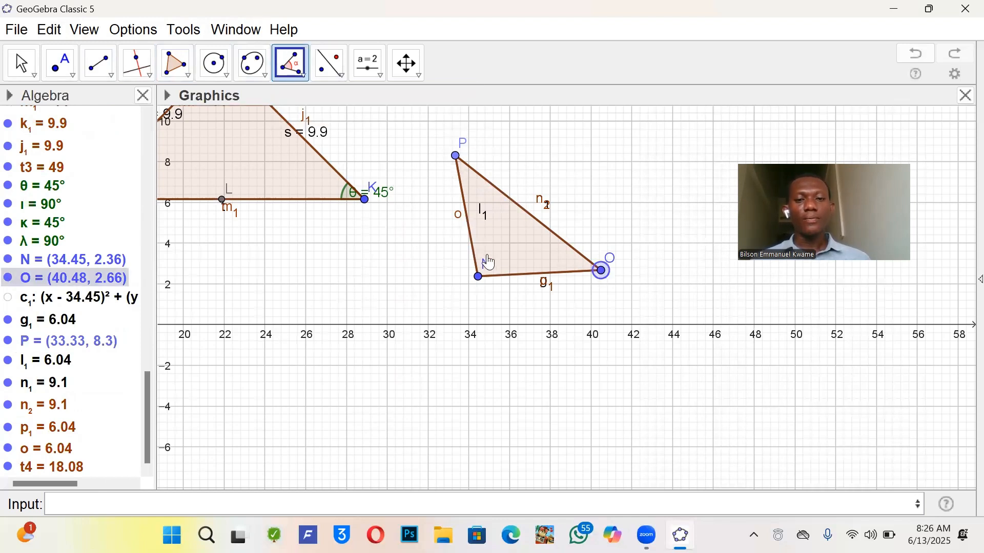
left_click(479, 277)
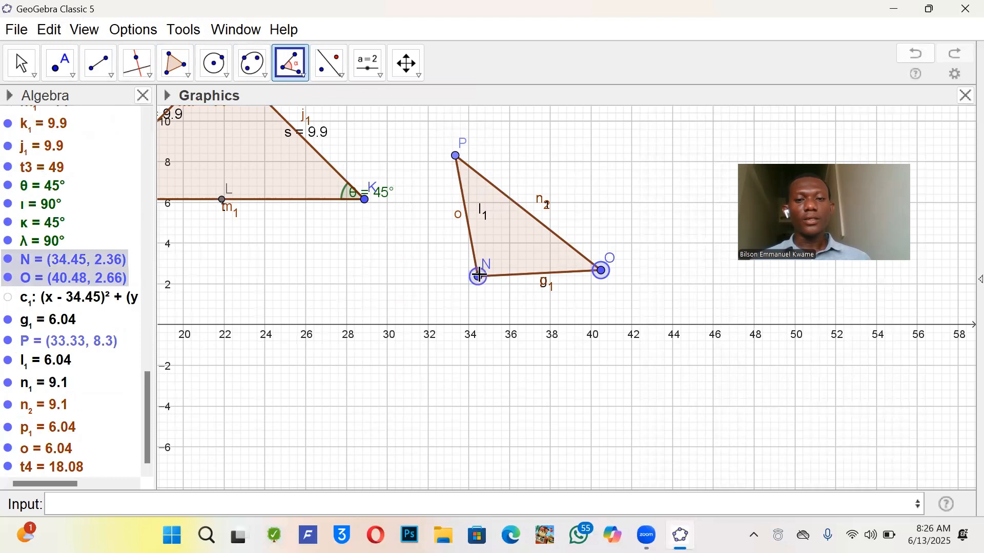
left_click(457, 158)
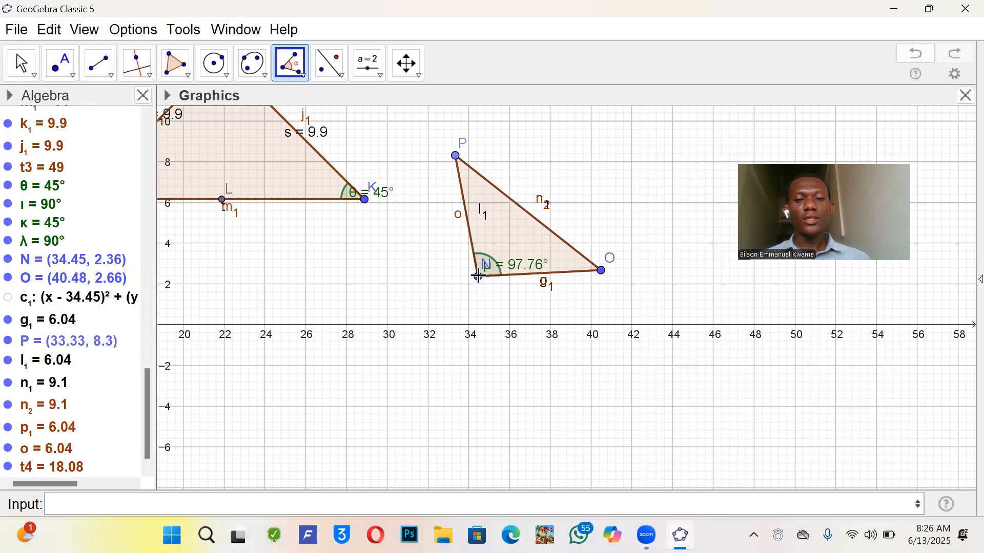
Add the interior angles at vertices P and O of triangle PNO
left_click(479, 275)
left_click(455, 156)
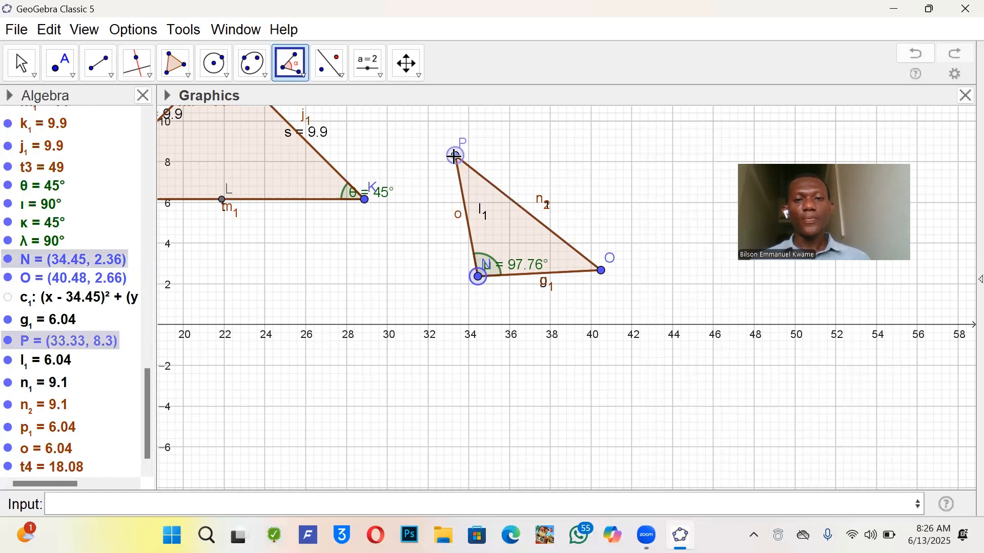
left_click(601, 271)
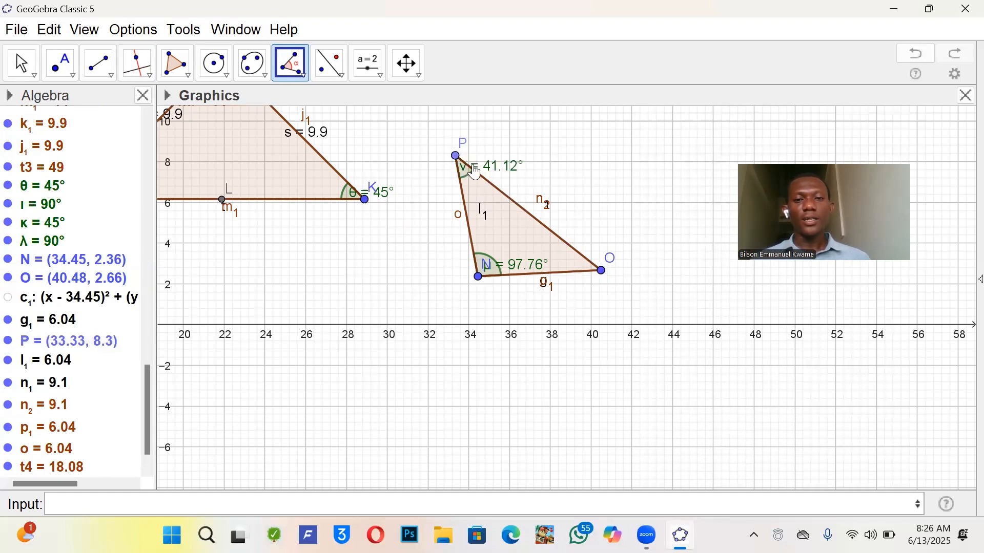
left_click(457, 157)
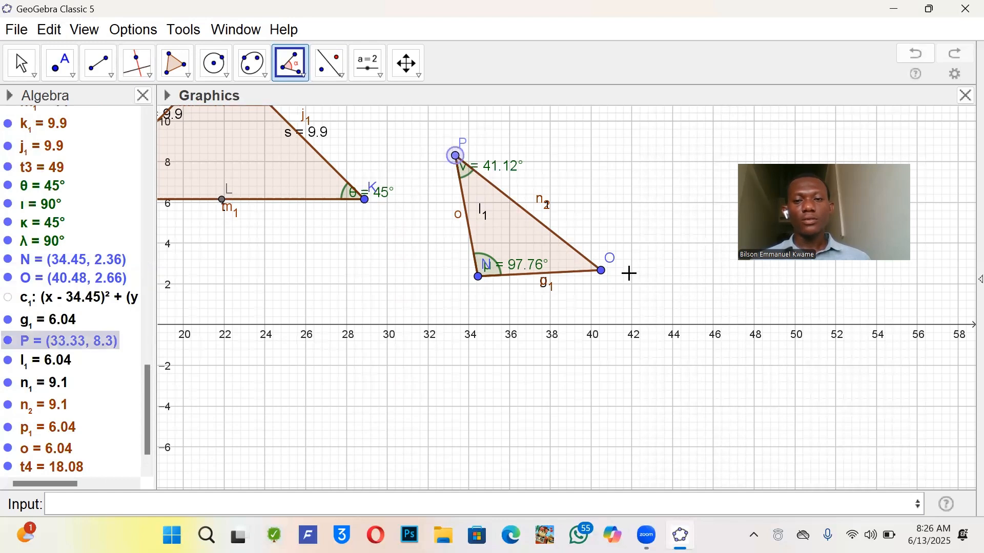
left_click(601, 271)
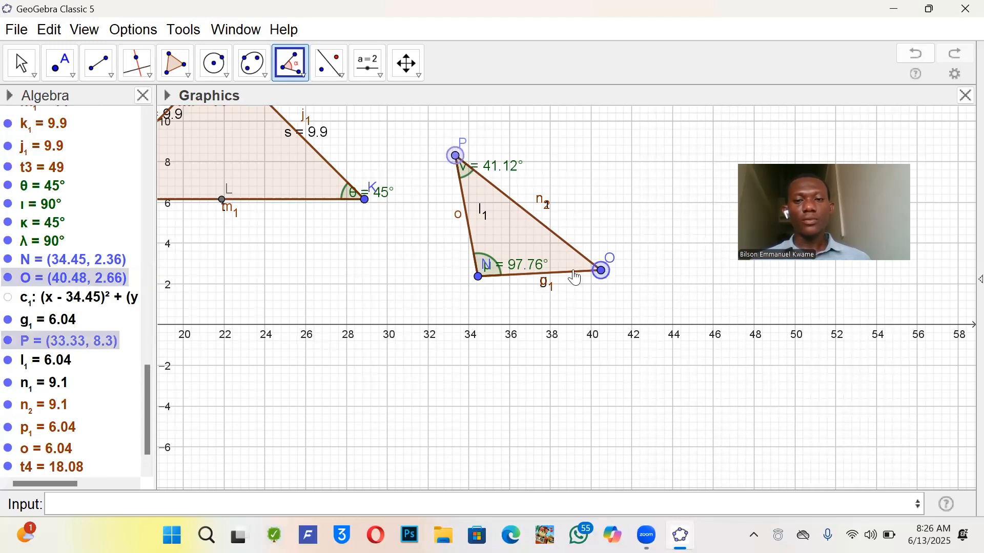
left_click(478, 278)
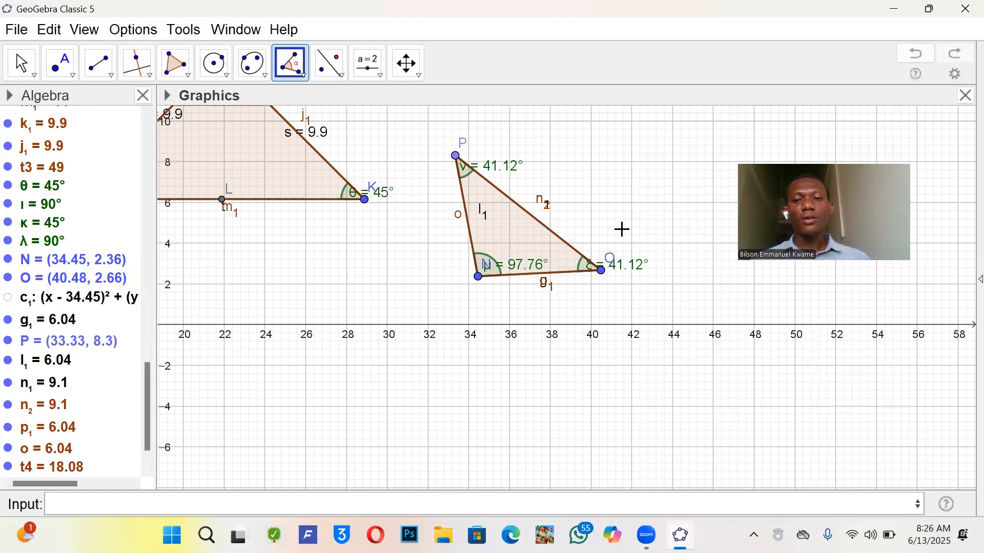
left_click(392, 262)
double_click(393, 262)
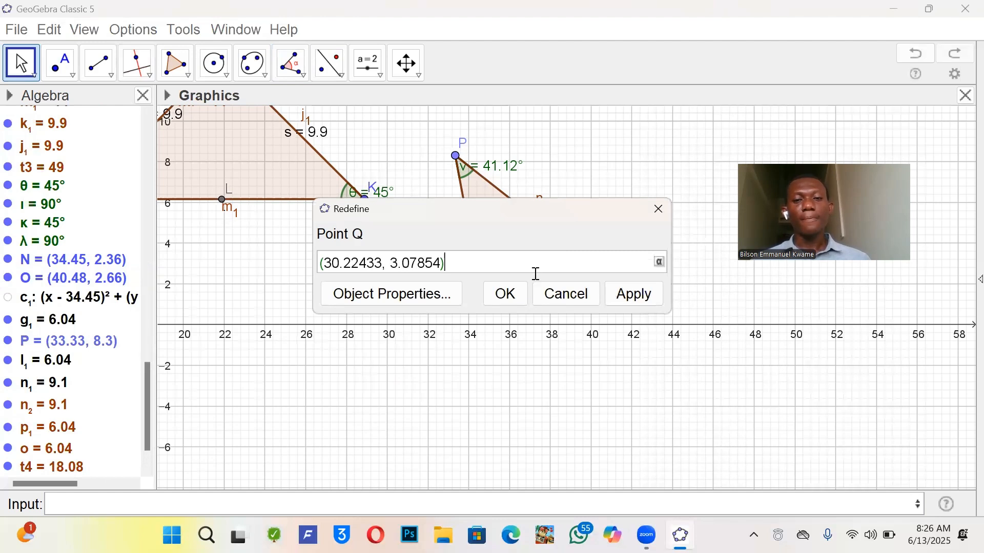
left_click(656, 209)
Draw a horizontal line in the empty area beyond triangle PNO, through two new points at about (54, 2) and (66, 2)
left_click_drag(348, 293, 315, 306)
left_click_drag(125, 307, 96, 310)
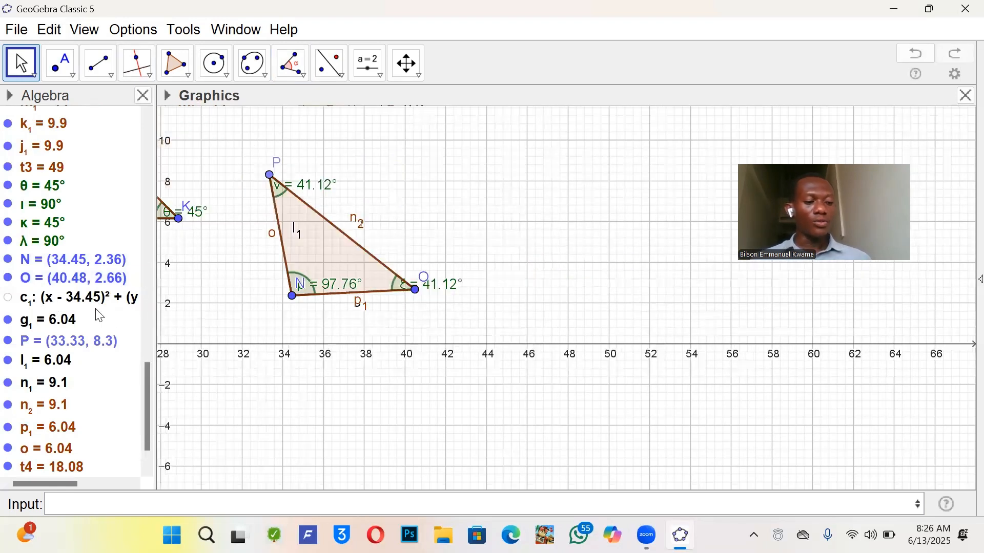
left_click_drag(427, 277, 447, 259)
left_click_drag(260, 281, 342, 270)
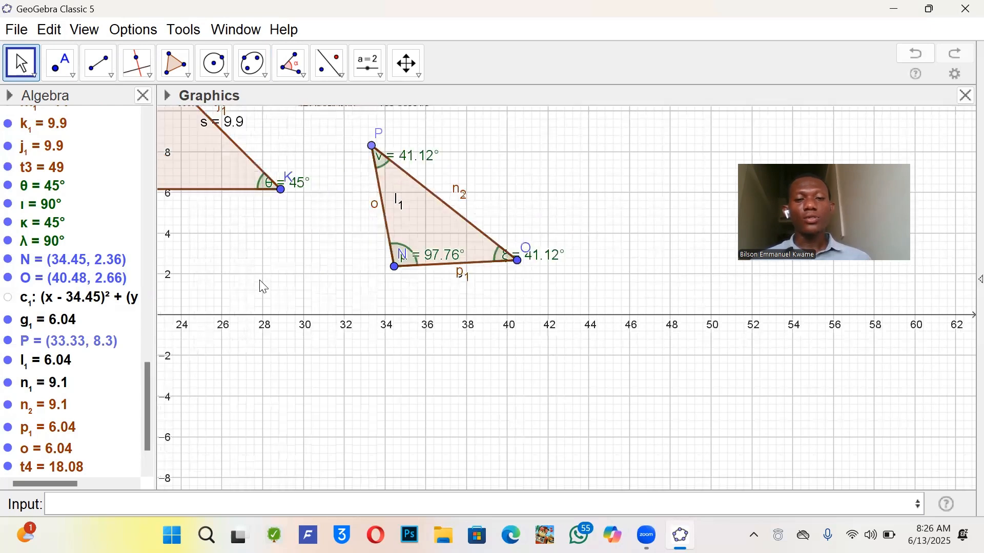
left_click_drag(399, 256, 263, 280)
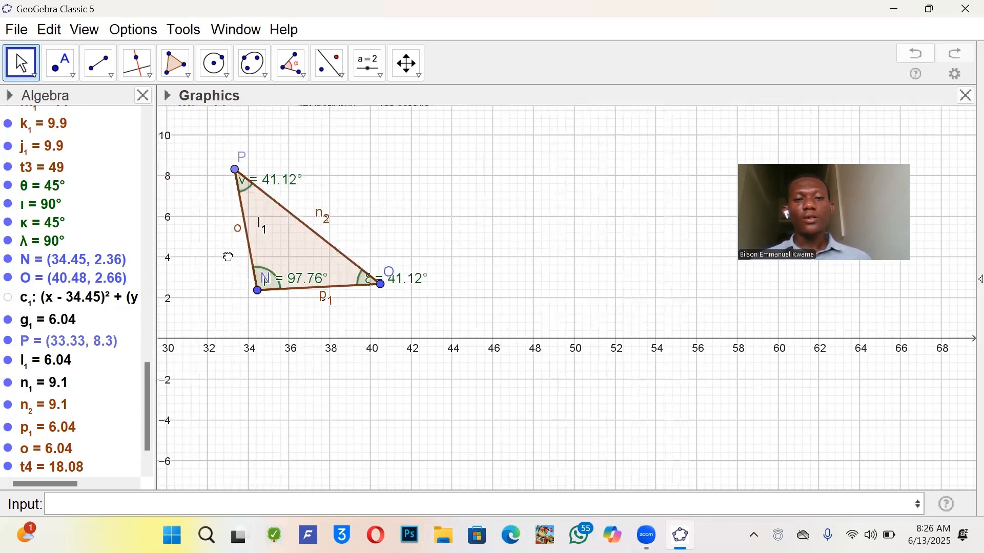
left_click_drag(445, 257, 224, 256)
left_click_drag(354, 273, 200, 247)
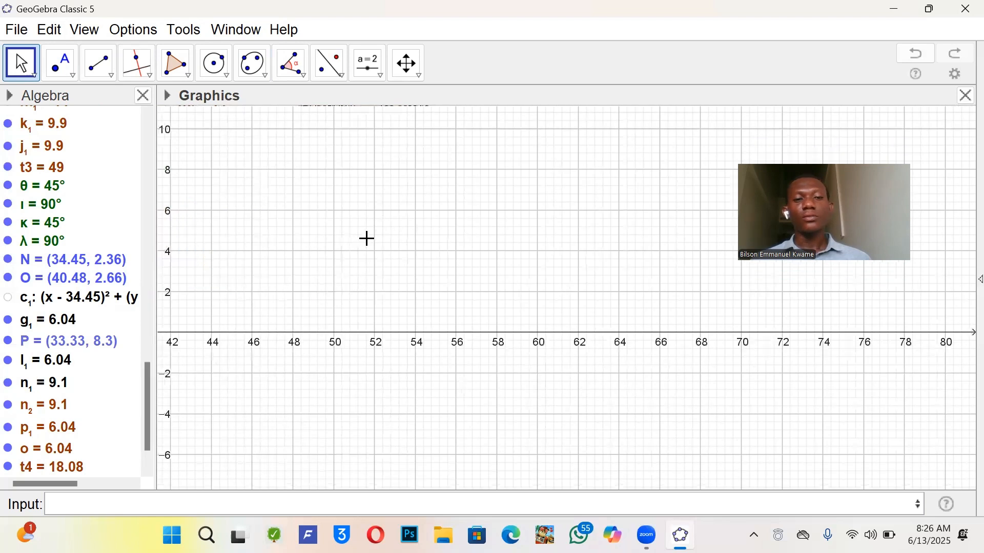
left_click_drag(304, 253, 284, 256)
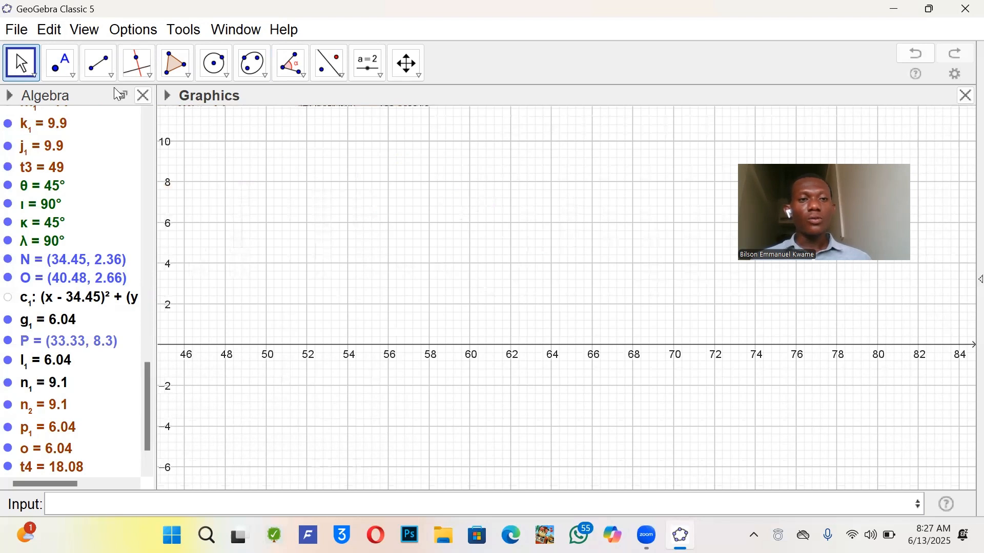
left_click(100, 65)
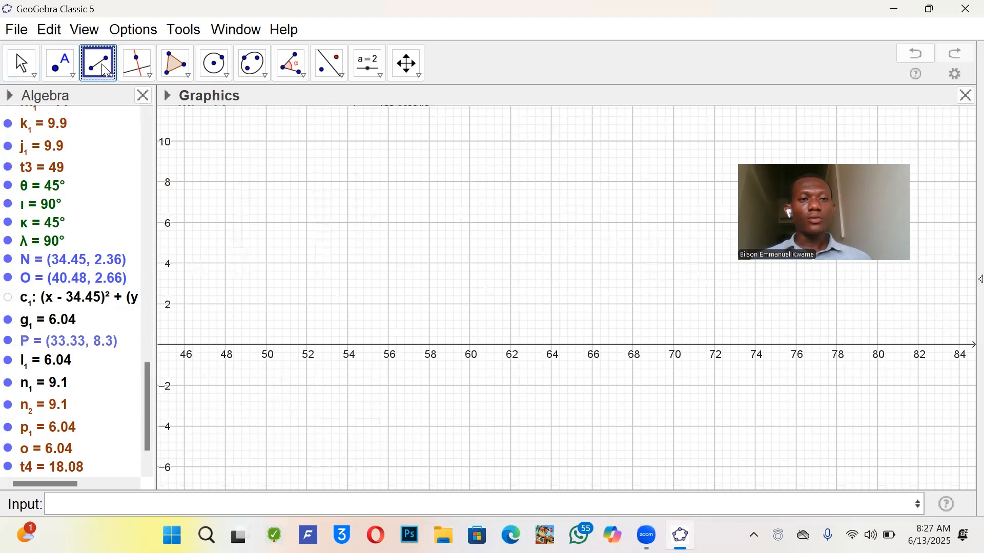
left_click(105, 70)
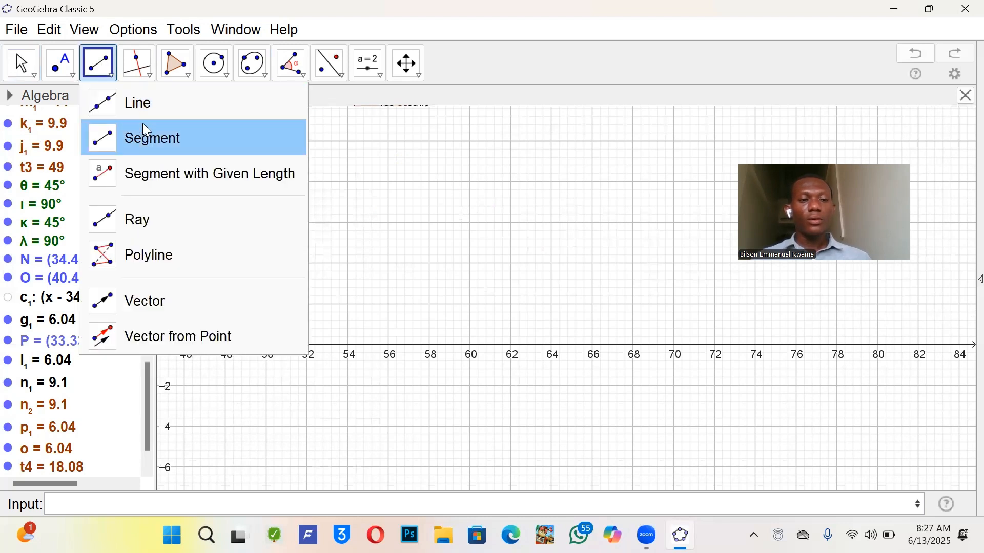
left_click(88, 65)
left_click(88, 65)
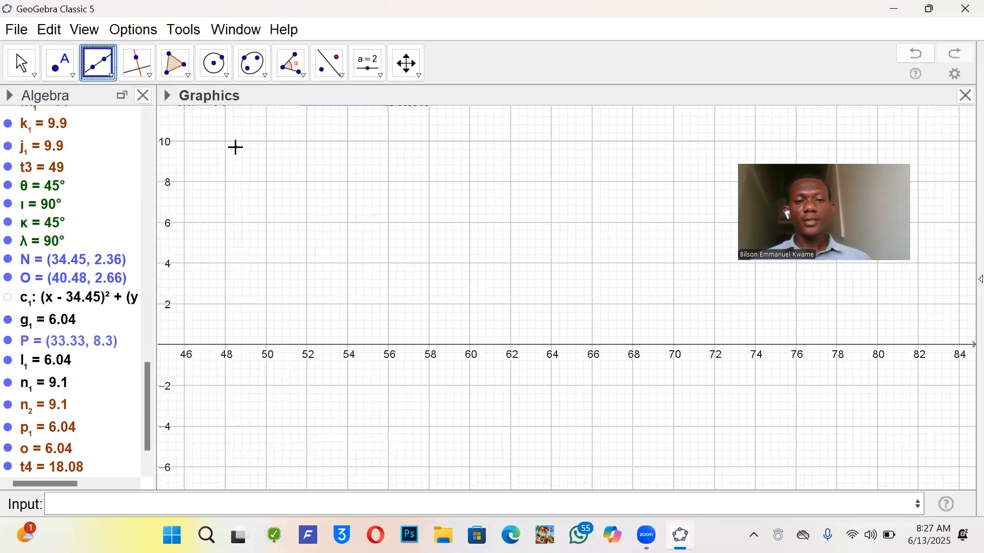
left_click(347, 303)
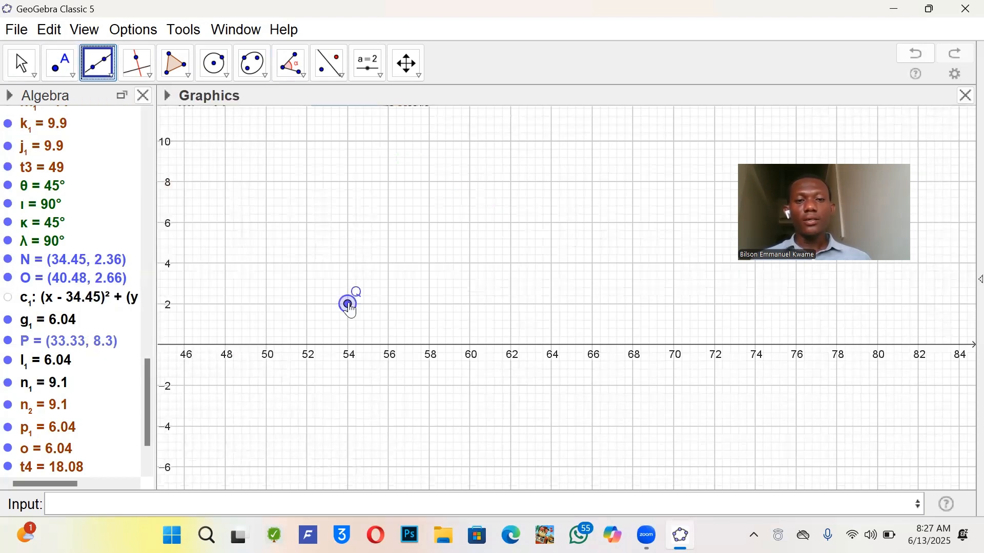
left_click(595, 302)
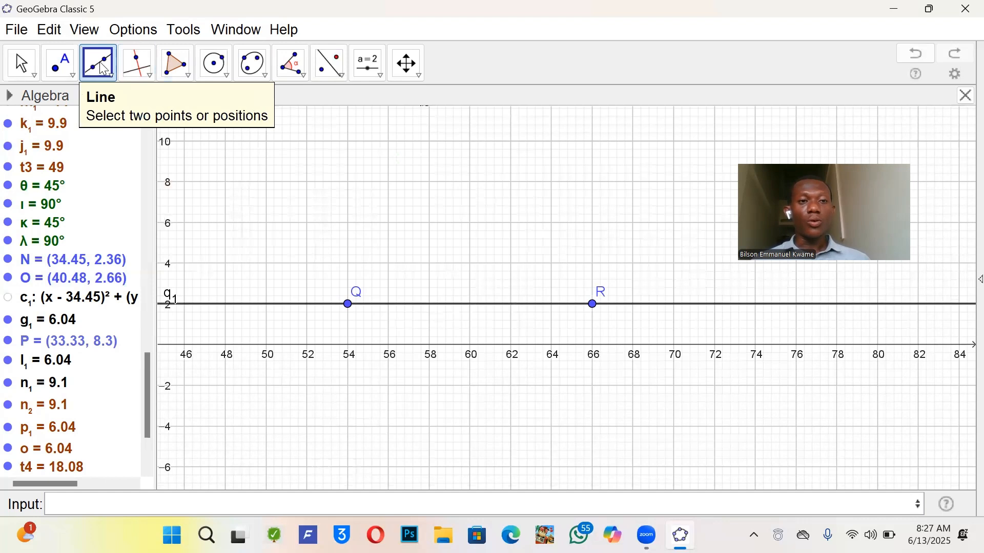
Place a point on the line between Q and R, about (58.9, 2), and draw a Compass circle centred at Q with that point on it
left_click(215, 67)
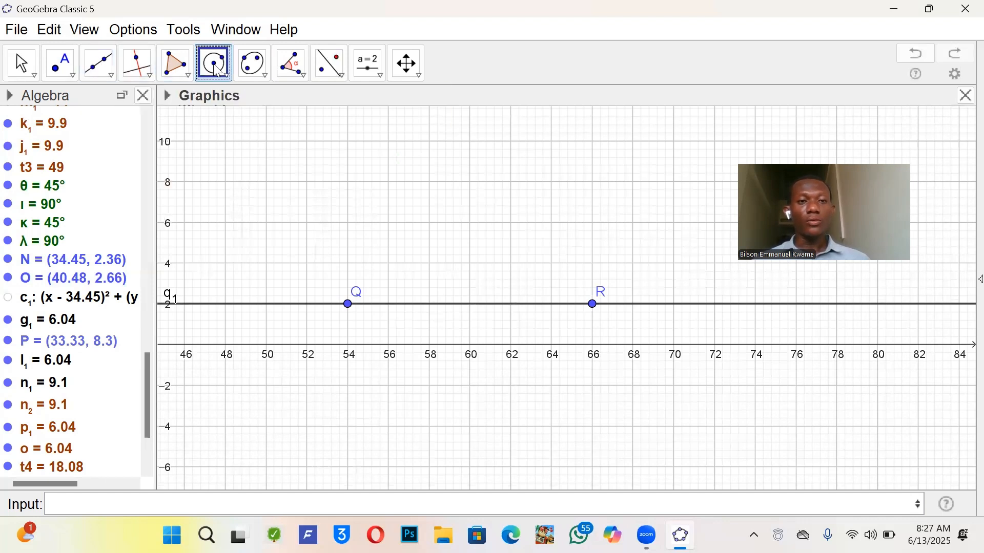
left_click(215, 67)
left_click(264, 186)
left_click(348, 304)
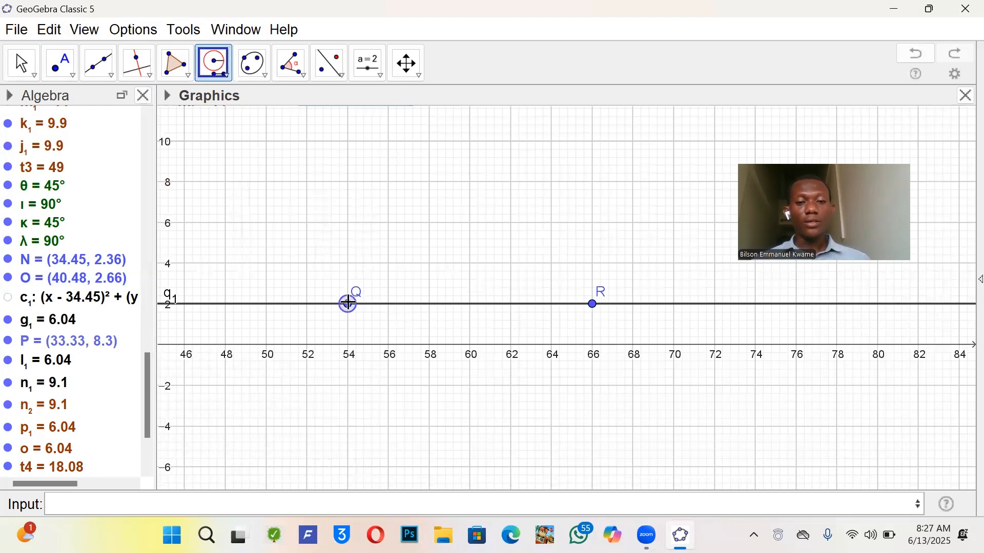
left_click(69, 59)
left_click(449, 305)
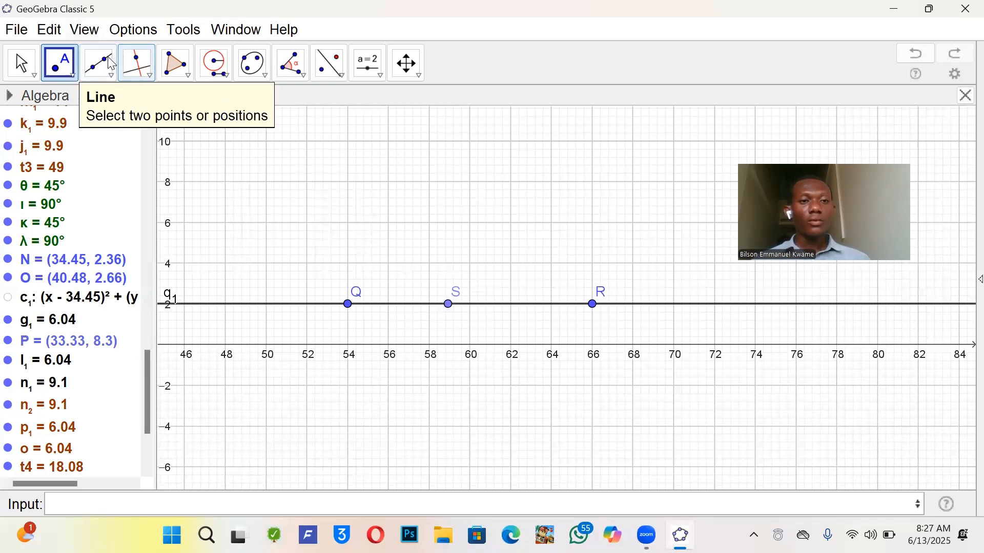
left_click(214, 63)
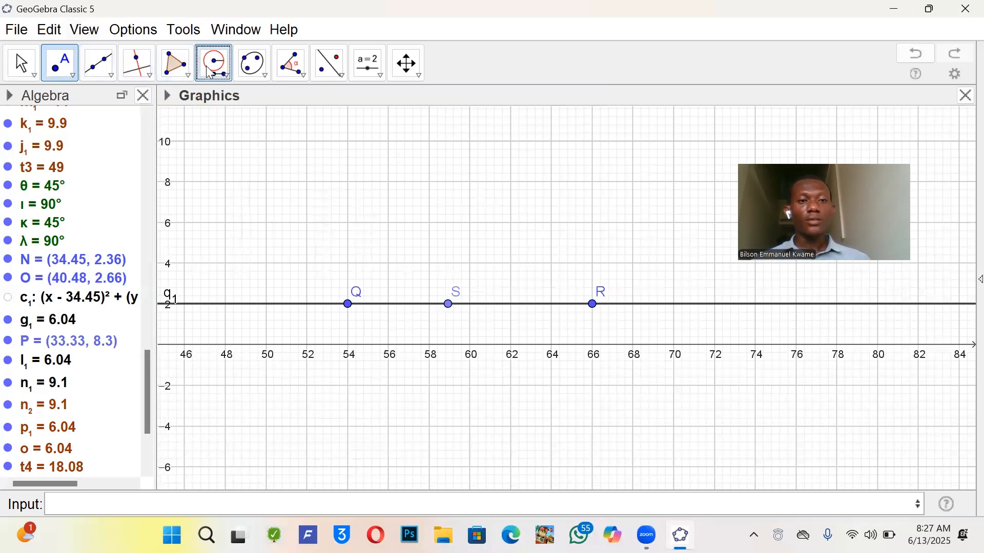
left_click(348, 304)
left_click(449, 304)
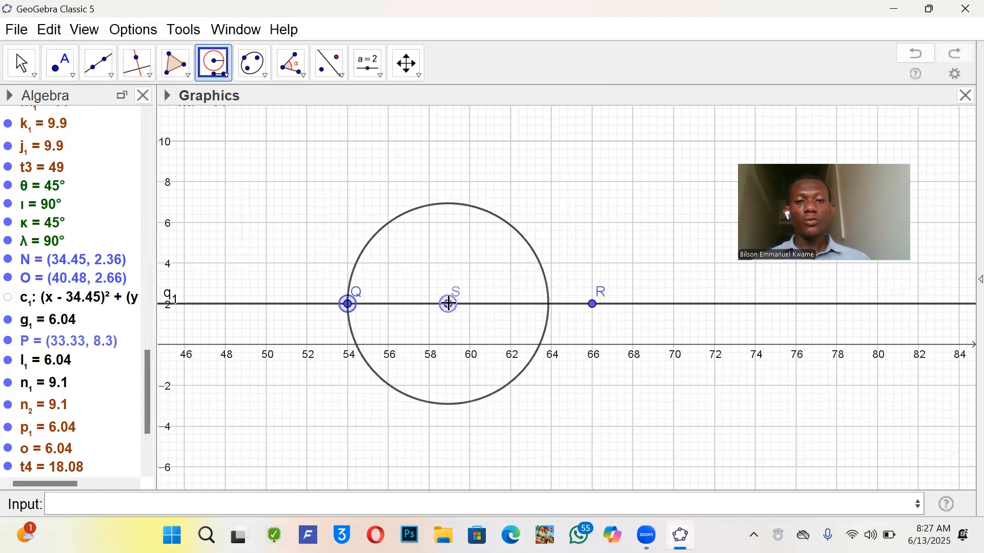
left_click(347, 304)
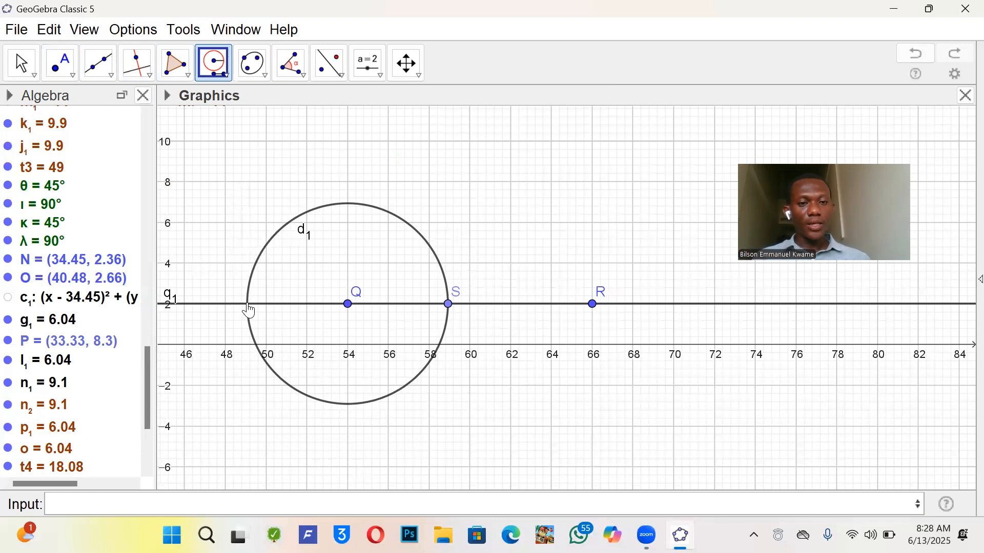
Mark the intersection of the circle and the line on the side of Q opposite S
left_click(60, 77)
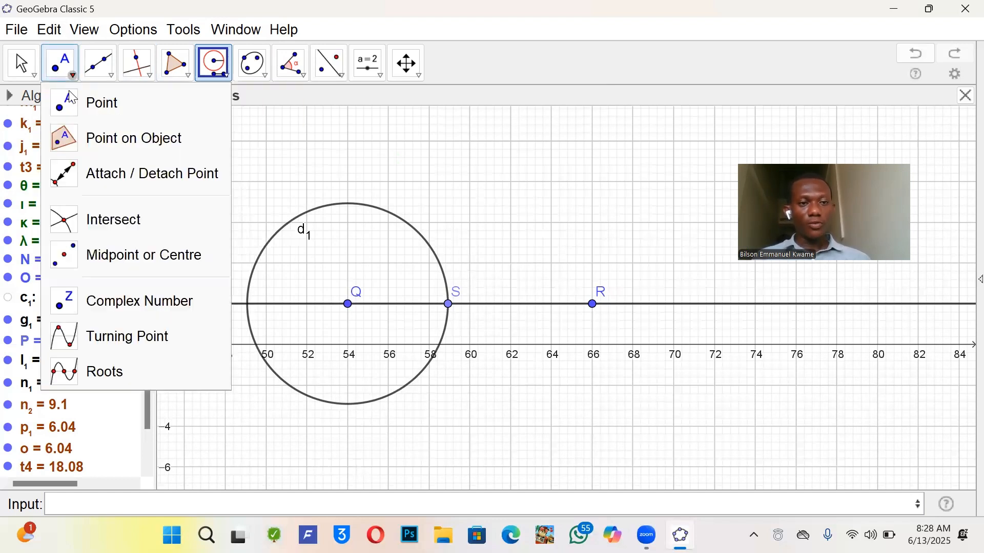
left_click(104, 219)
left_click(247, 304)
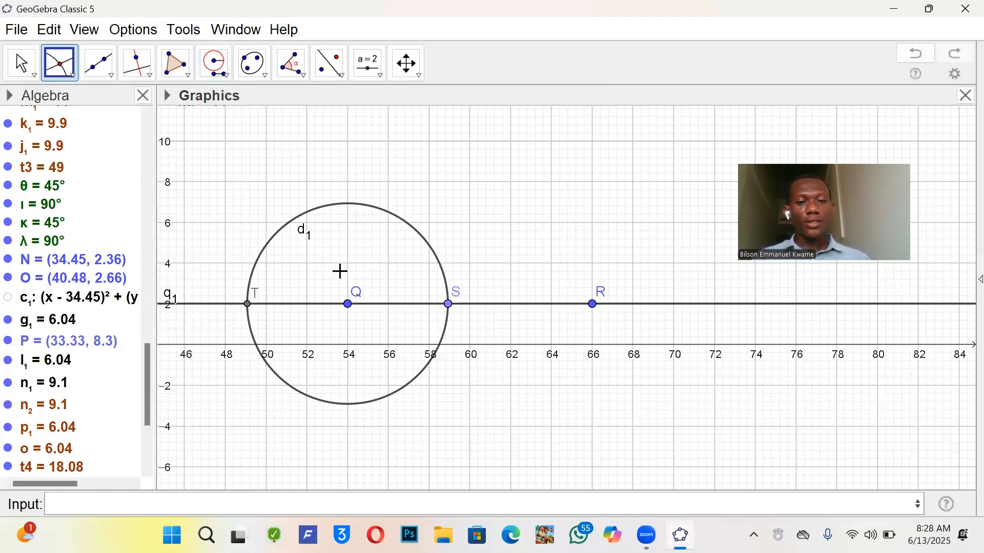
Place a free point on the line between S and R, at about (60.8, 2)
left_click(64, 65)
left_click(94, 101)
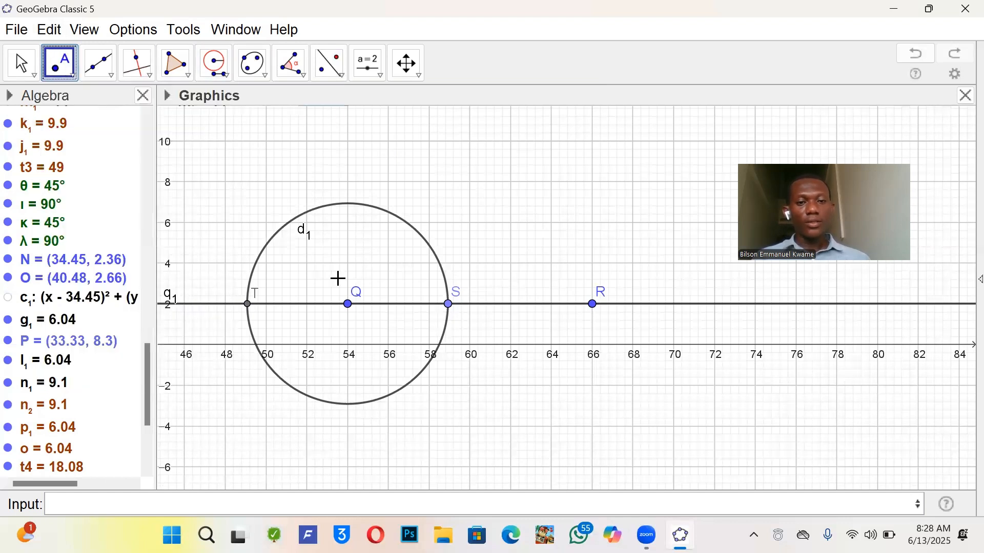
left_click(389, 304)
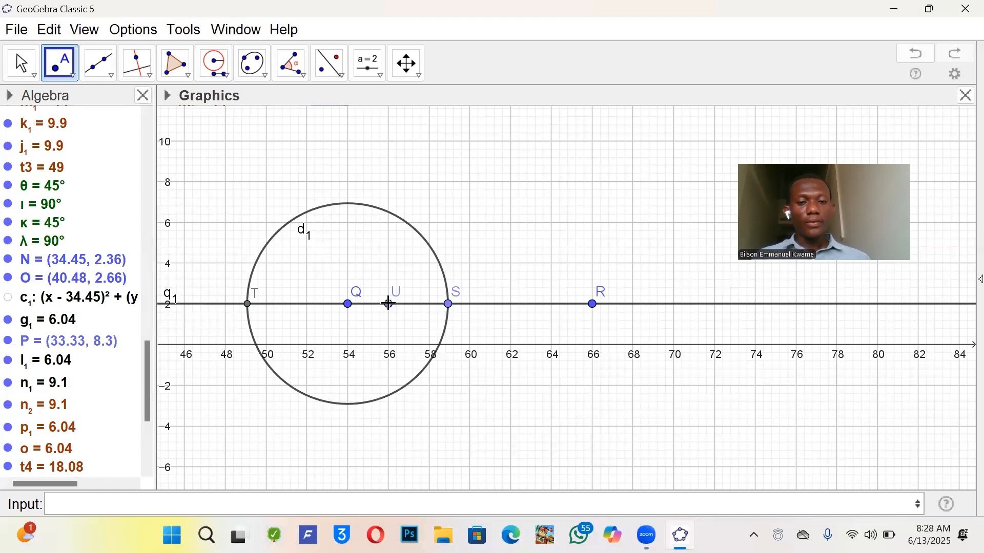
key("ctrl+z")
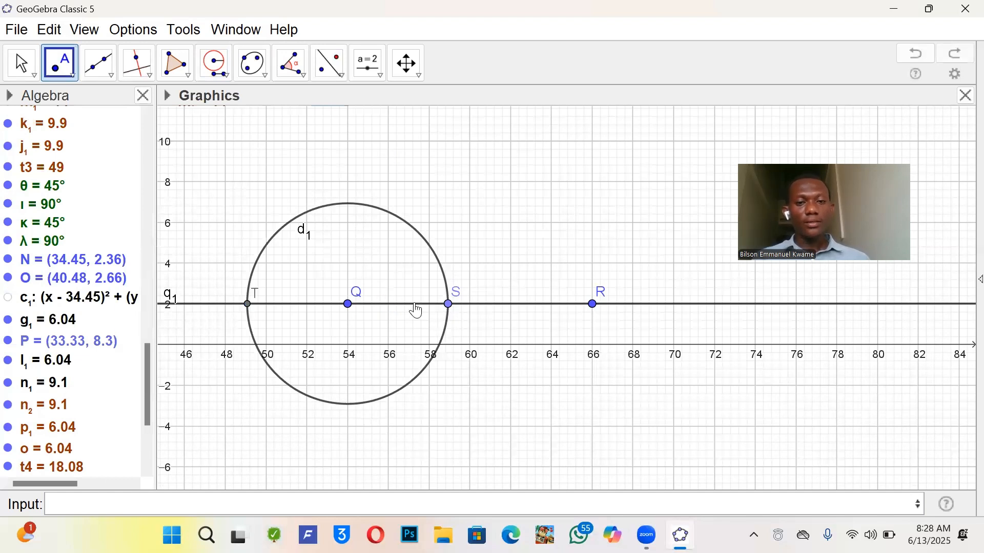
left_click(487, 306)
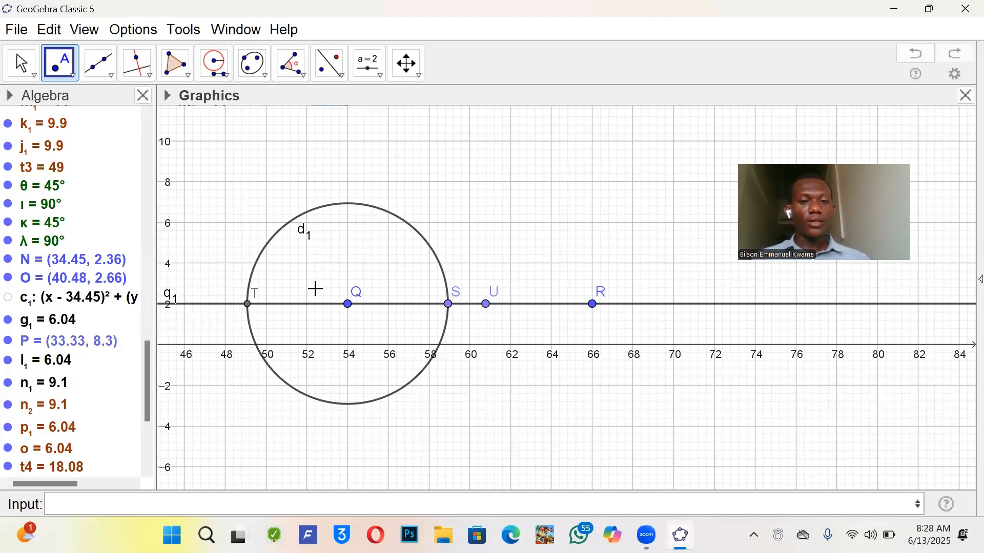
Draw two Compass circles with radius QU, one centred at T and the other at S
left_click(216, 64)
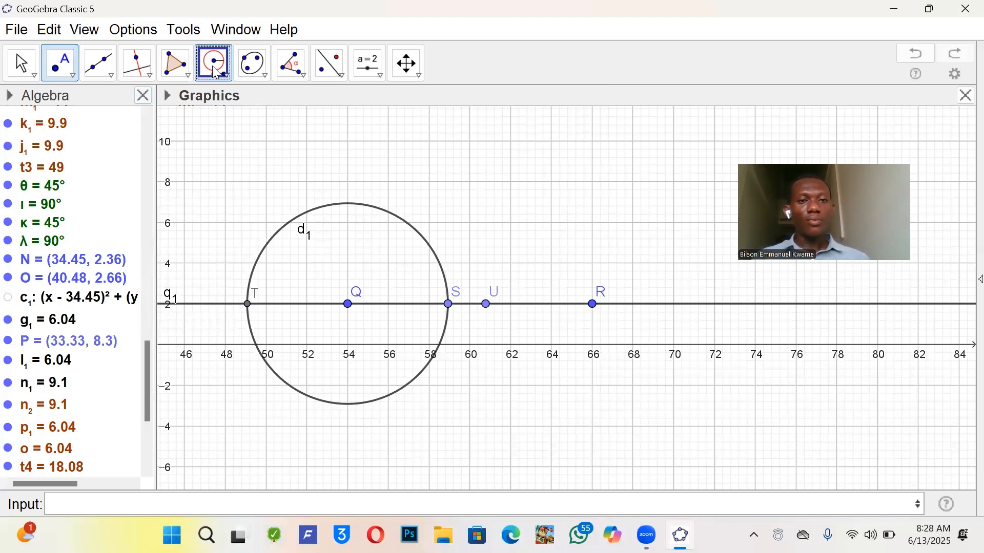
left_click(348, 306)
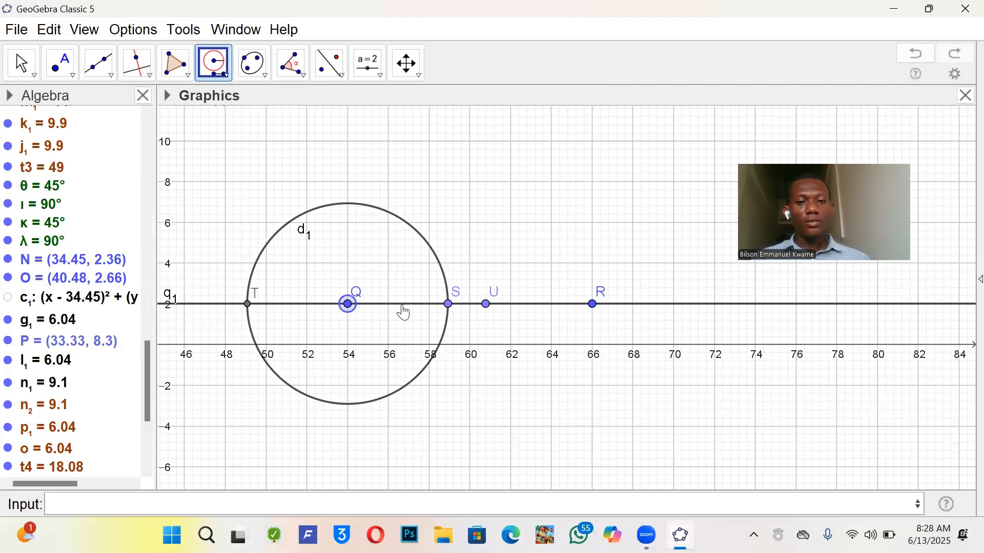
left_click(487, 305)
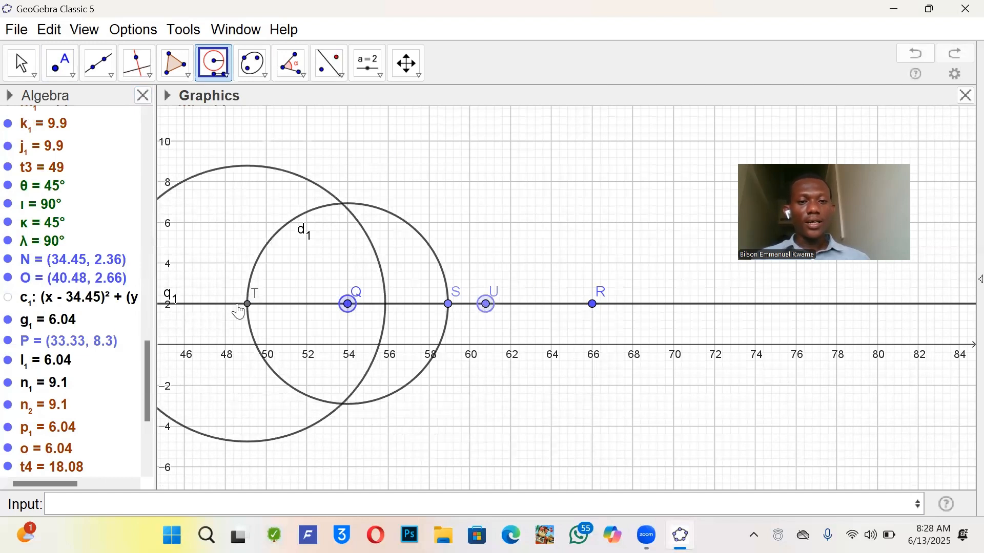
left_click(248, 305)
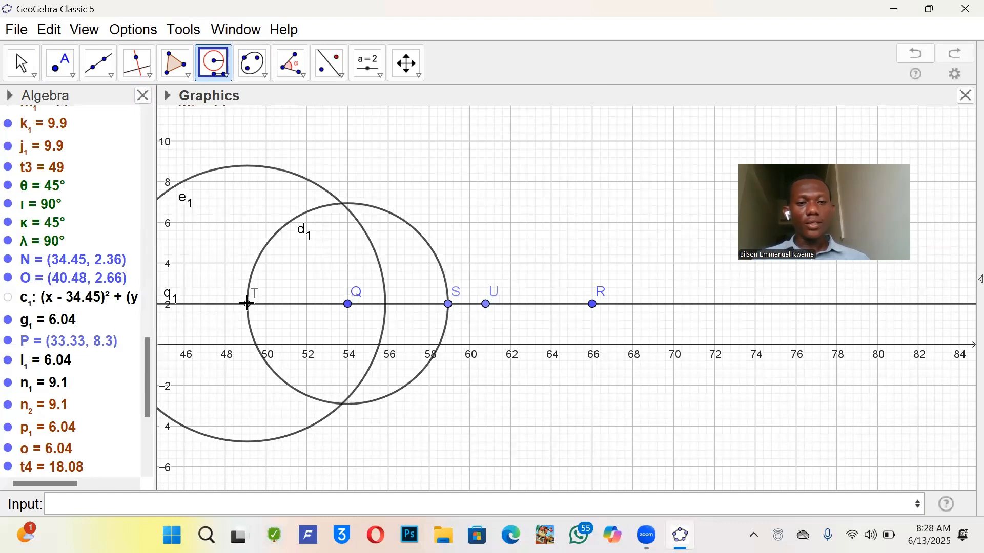
left_click(348, 304)
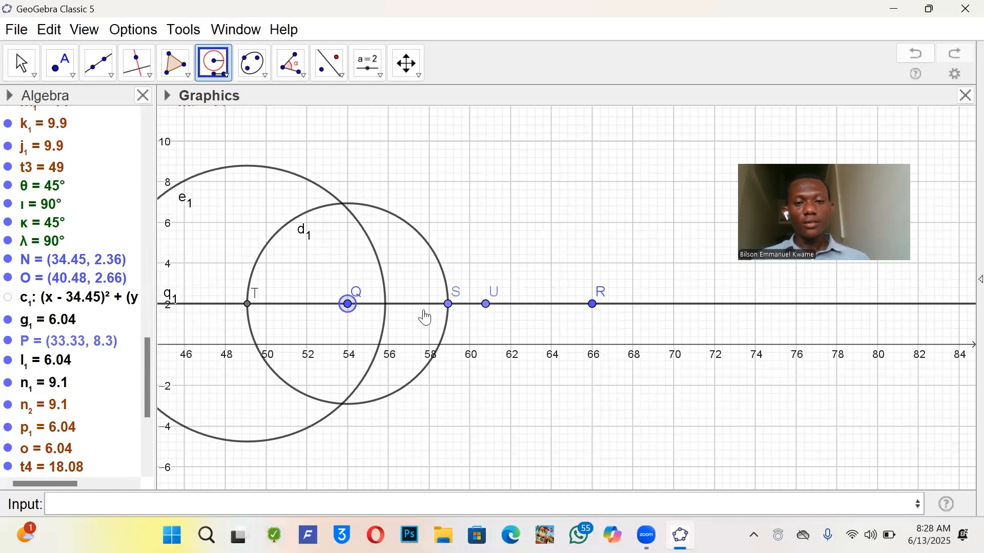
left_click(485, 304)
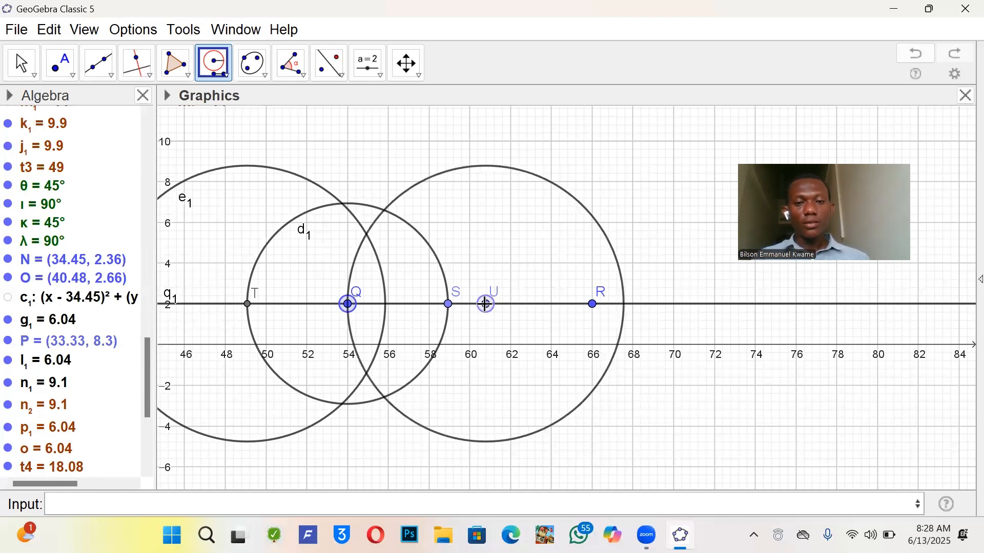
left_click(448, 305)
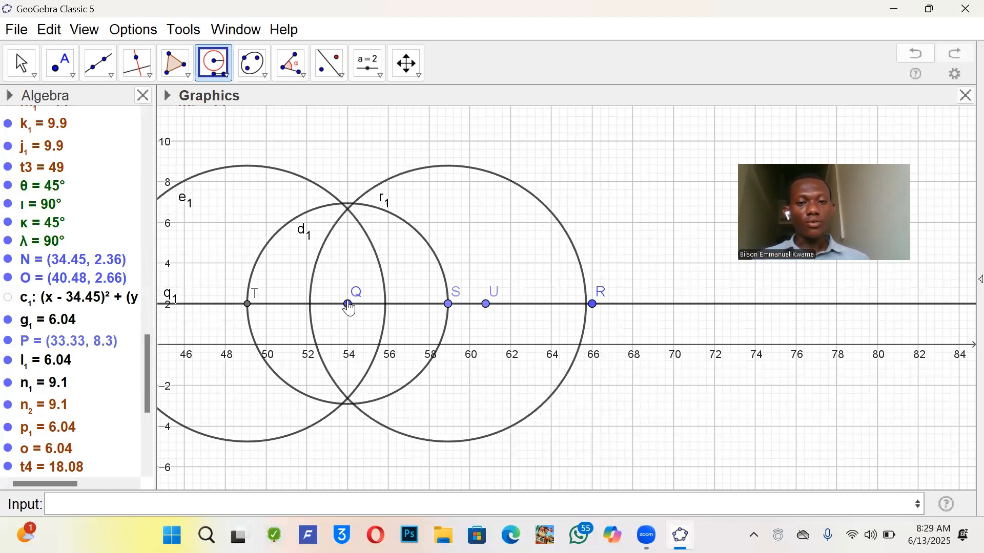
Mark the intersection above Q of the two large circles centred at T and S with the Intersect tool
left_click(67, 67)
left_click(67, 67)
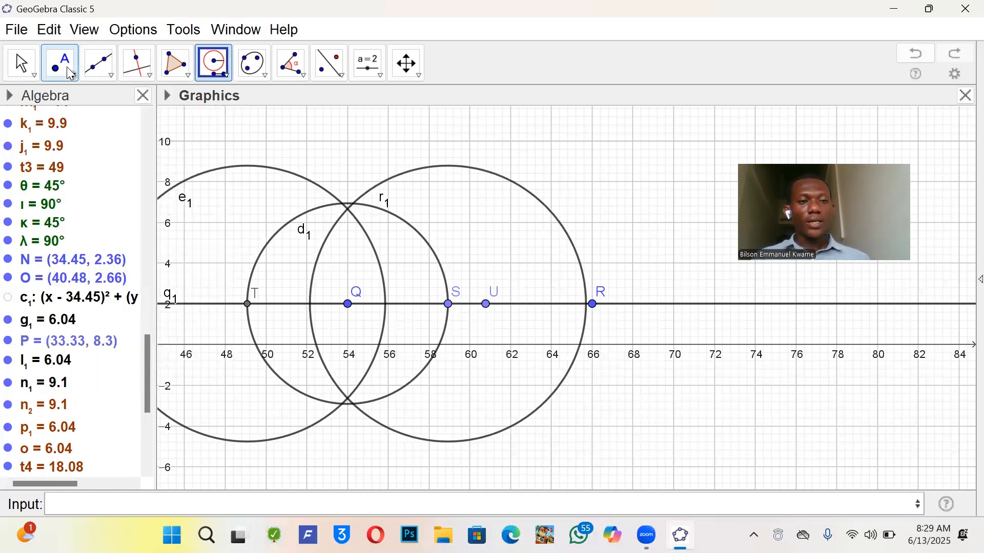
left_click(71, 74)
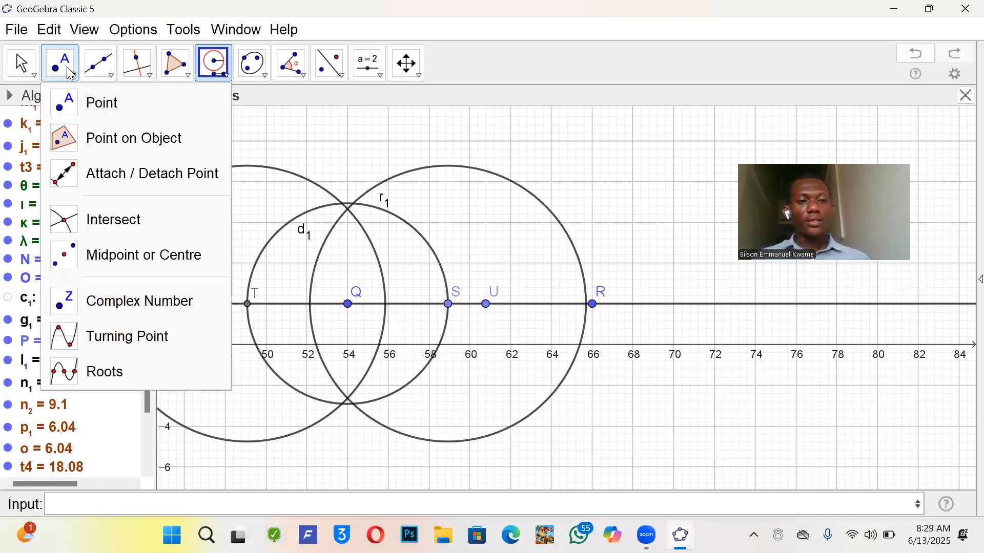
left_click(115, 219)
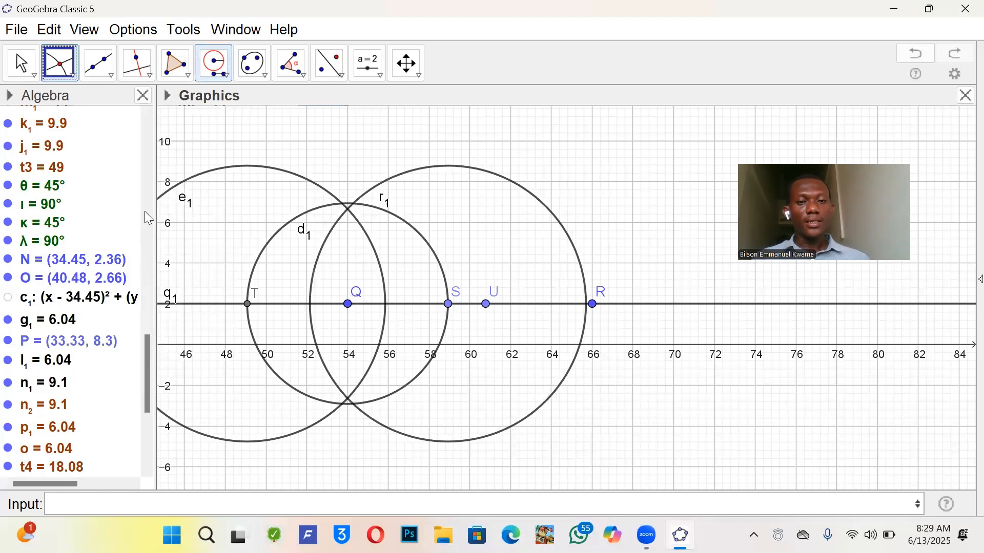
left_click(348, 211)
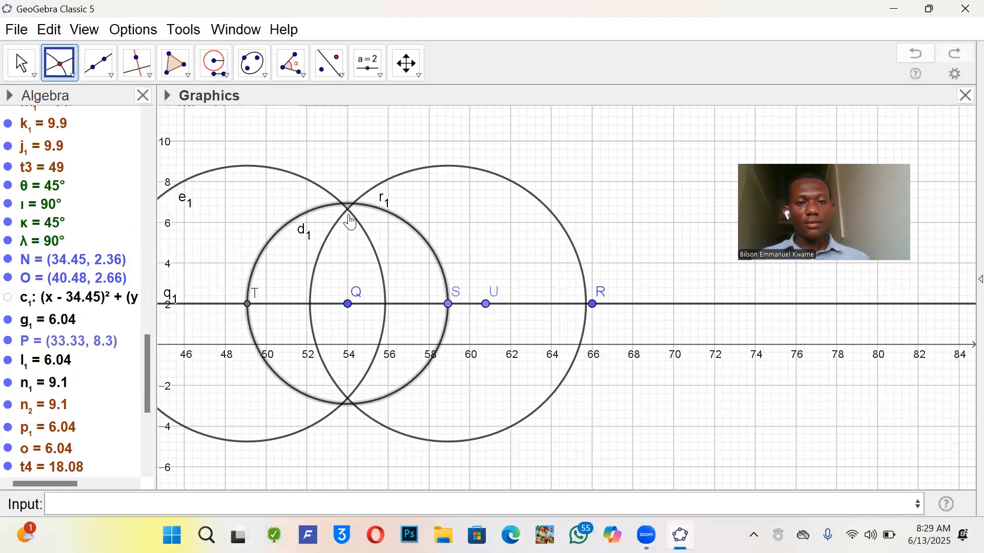
left_click(349, 217)
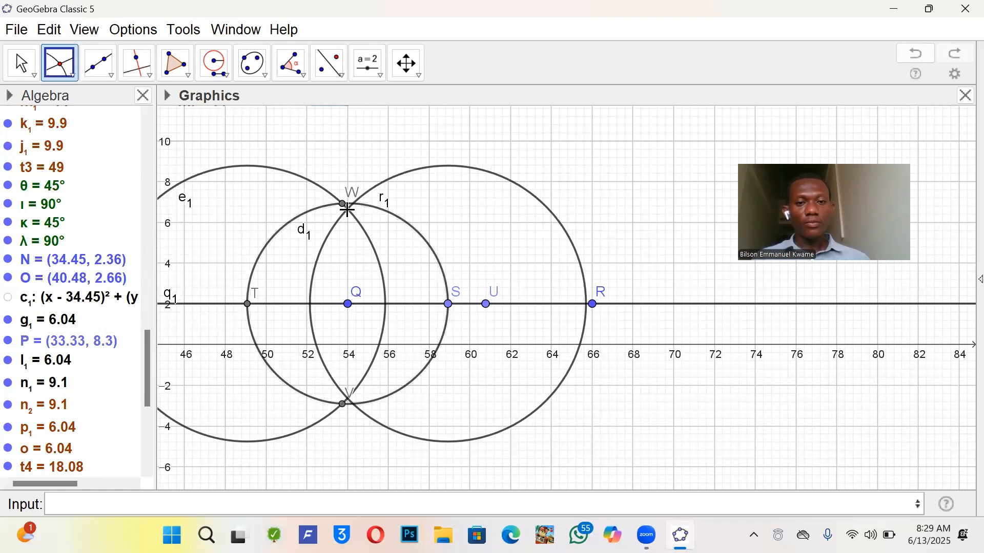
key("ctrl+z")
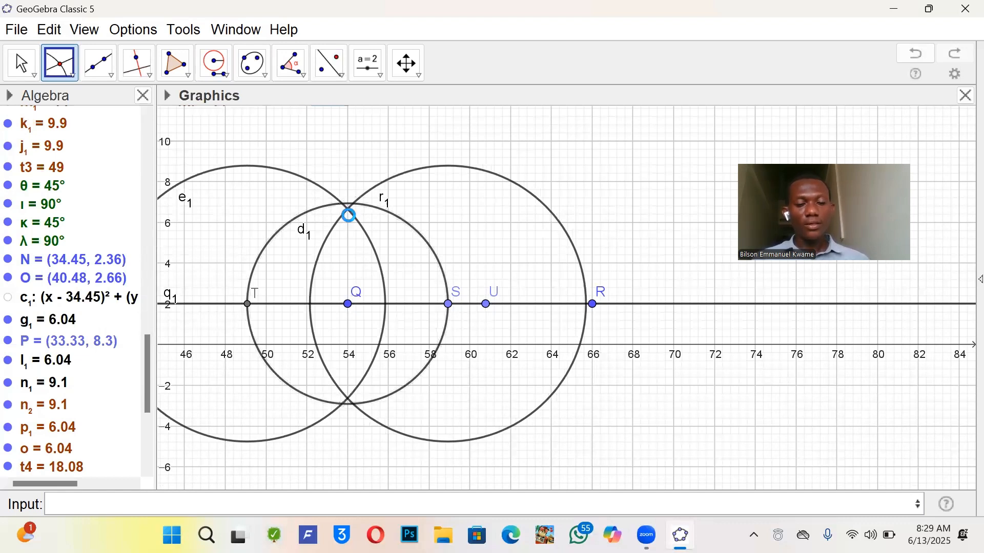
left_click(349, 217)
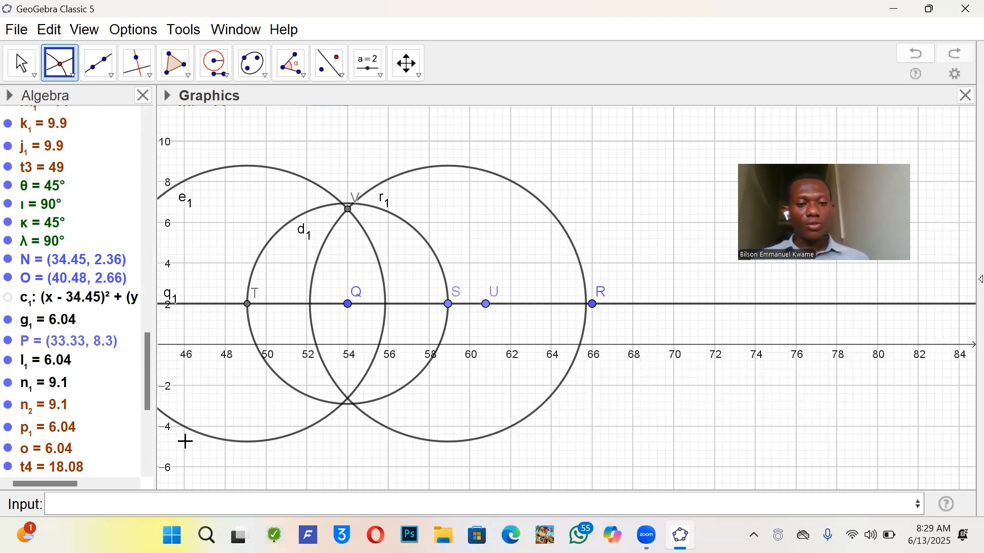
Enter the command Segment(V,Q) to draw the perpendicular from the new intersection point V down to Q
left_click(147, 496)
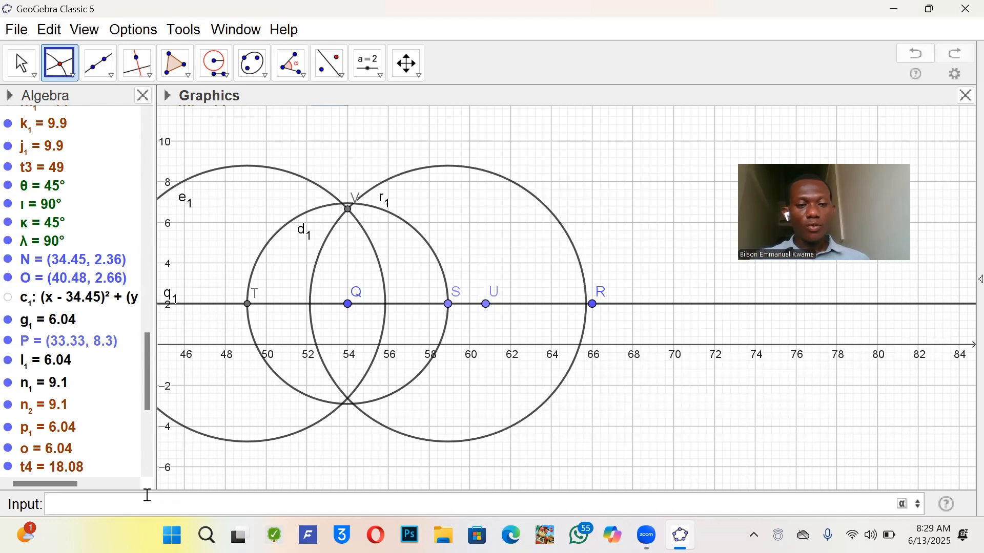
type("segm")
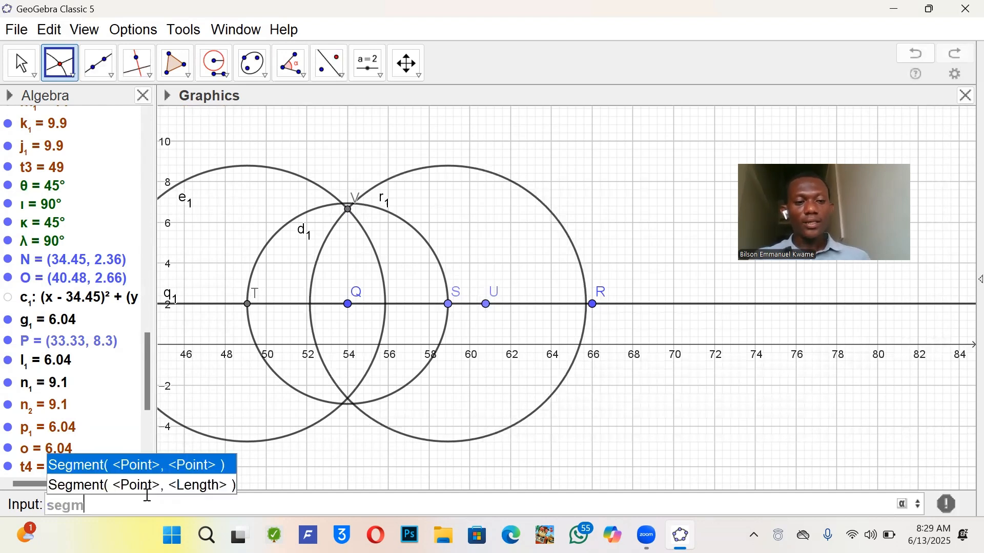
type("ent")
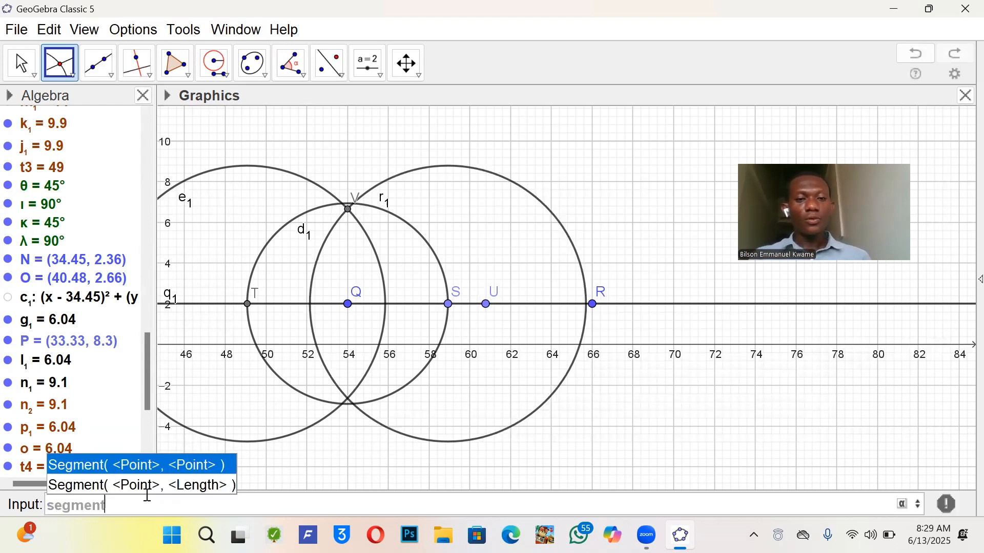
left_click(154, 465)
type("v")
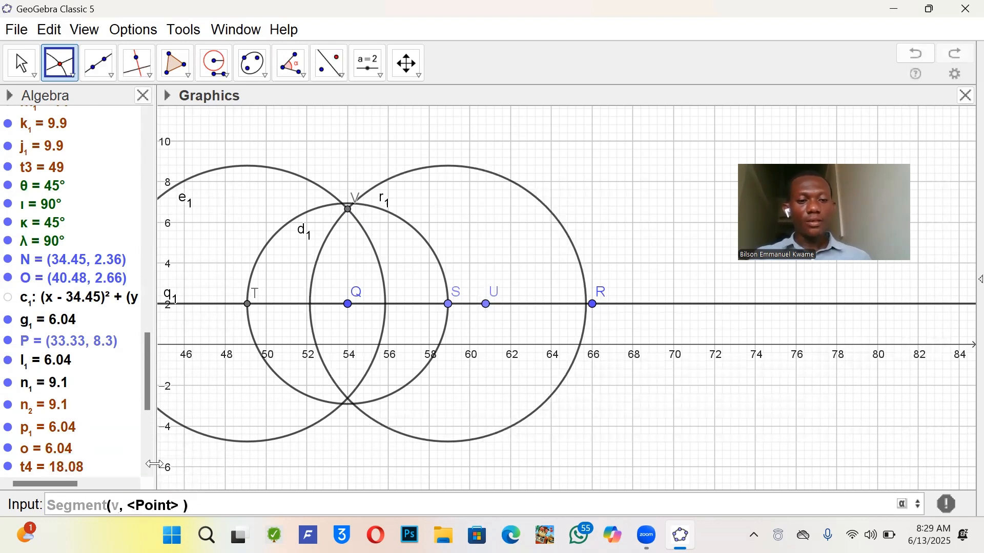
key("BackSpace")
type("V")
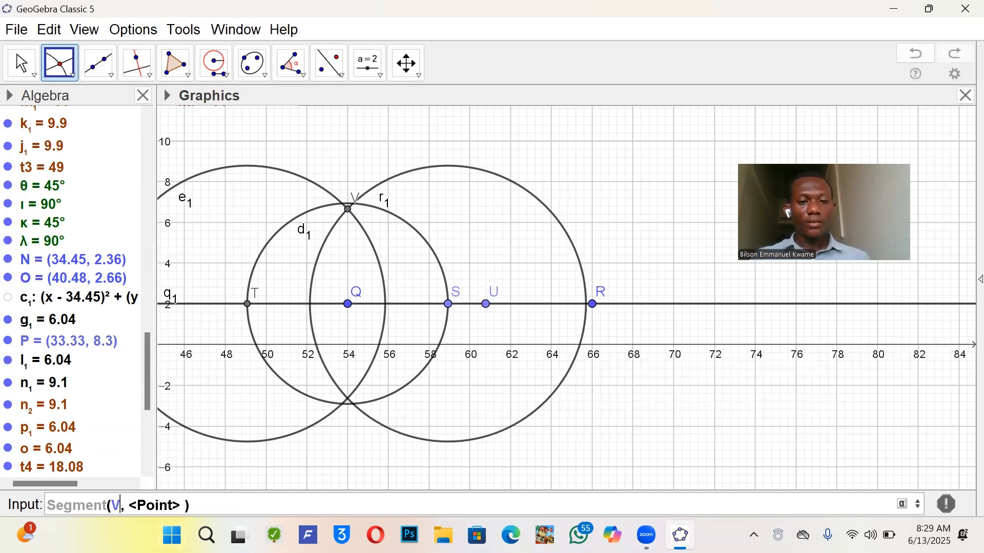
key("Tab")
key("BackSpace")
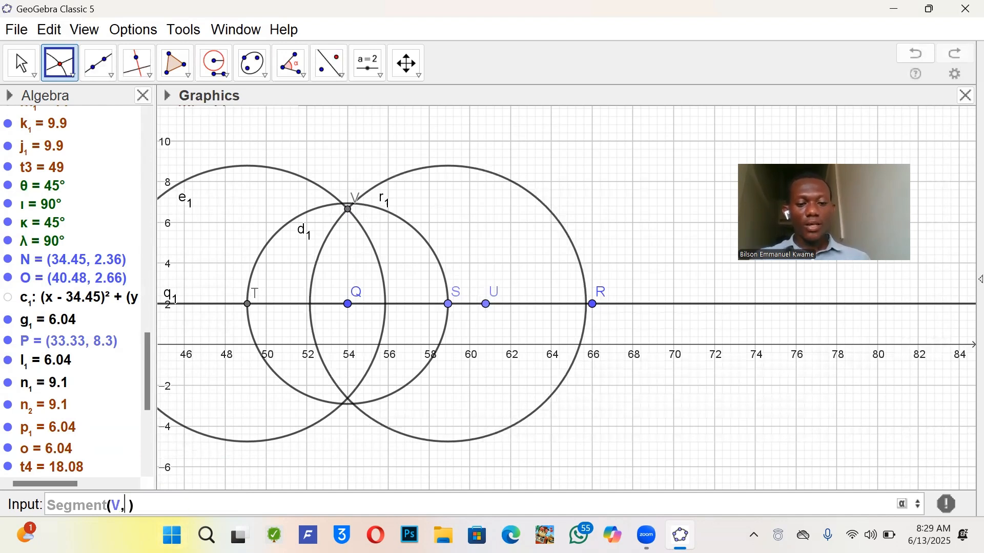
type("S")
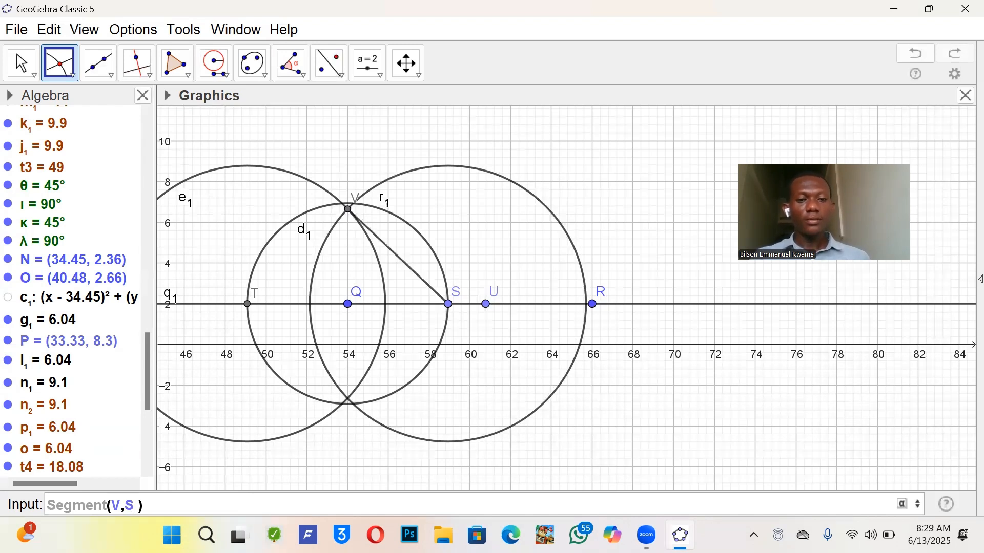
key("BackSpace")
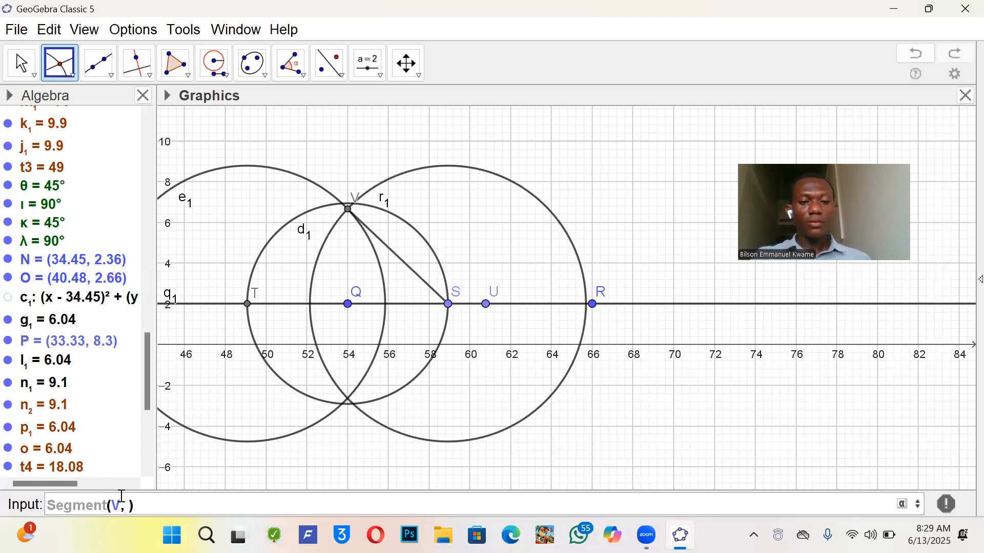
type("Q")
key("Return")
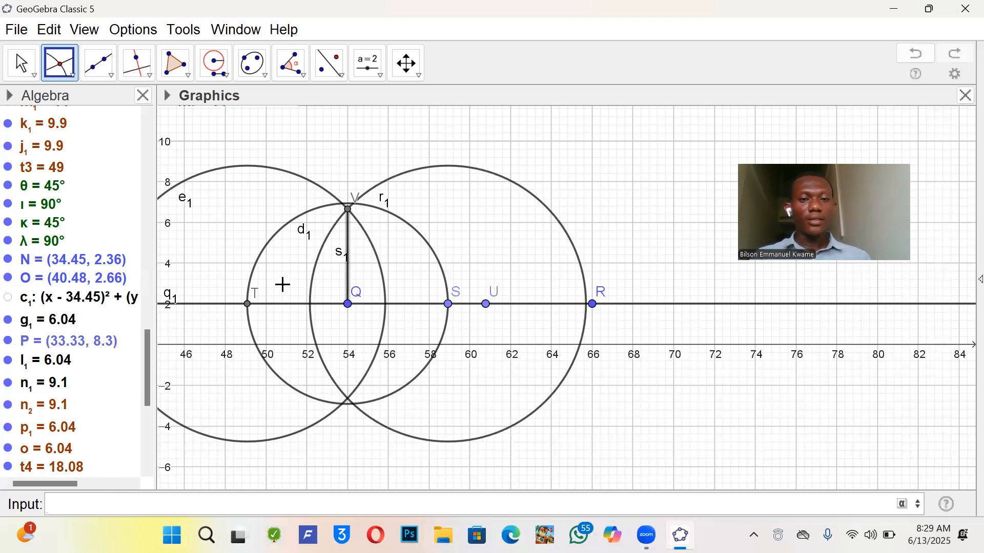
Hide the three construction circles centred at S, T and Q
scroll(99, 362, "down", 5)
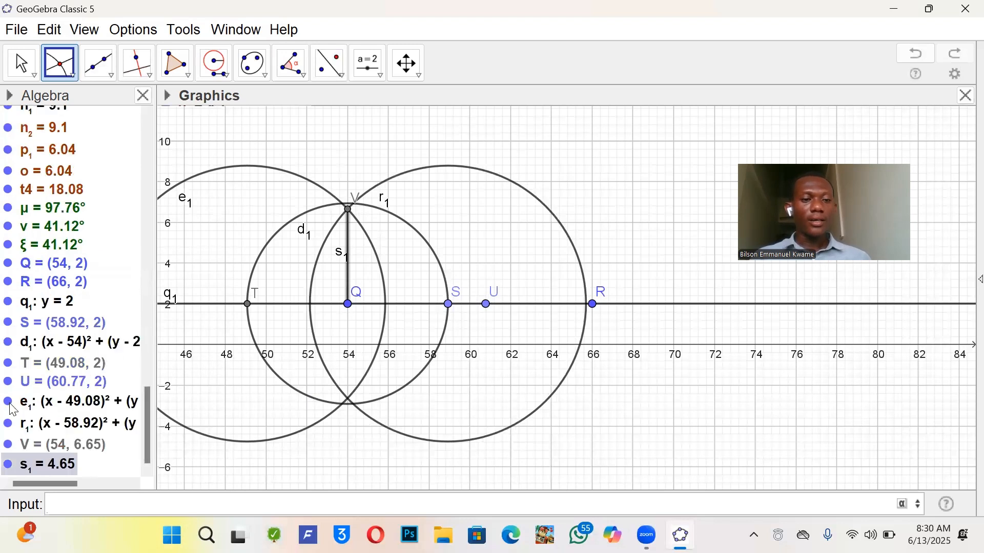
left_click(9, 425)
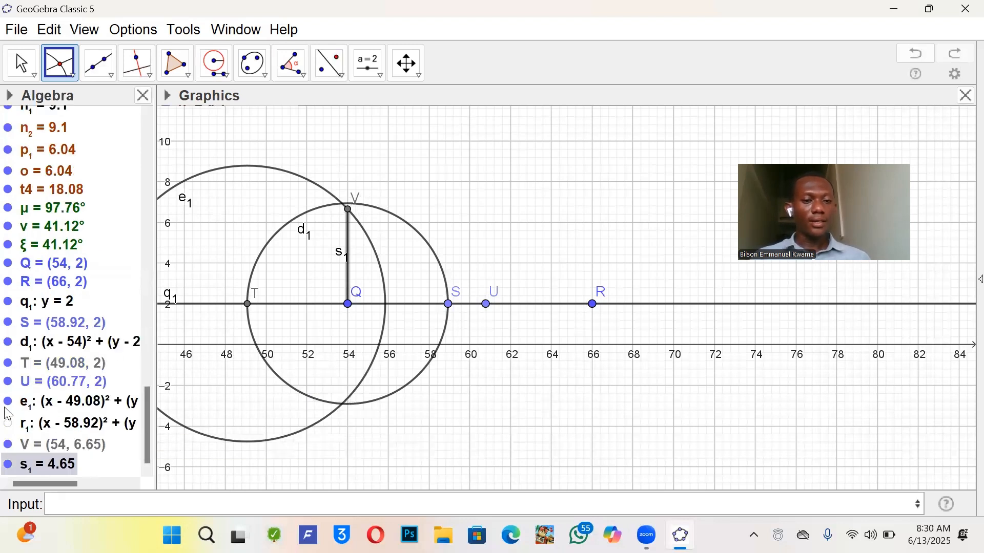
left_click(9, 403)
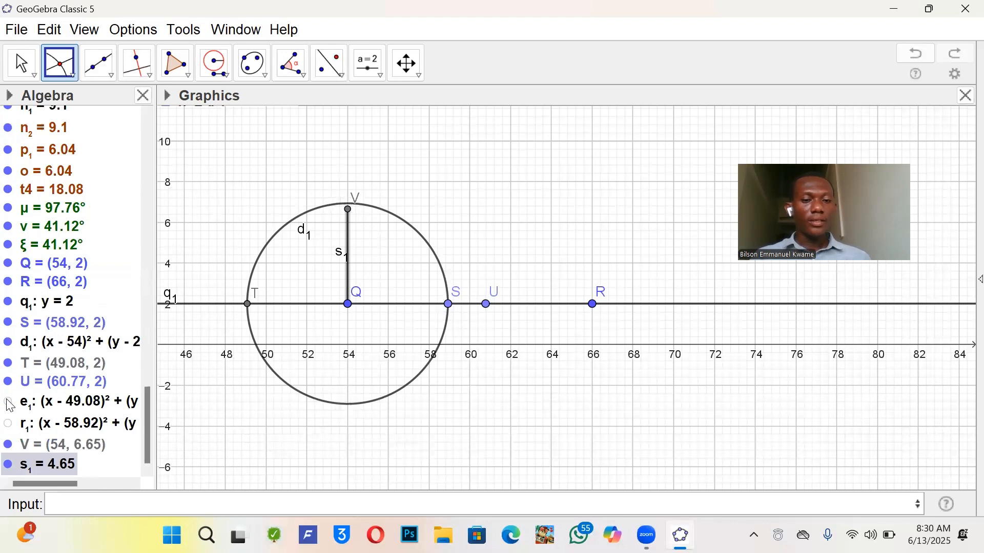
left_click(9, 343)
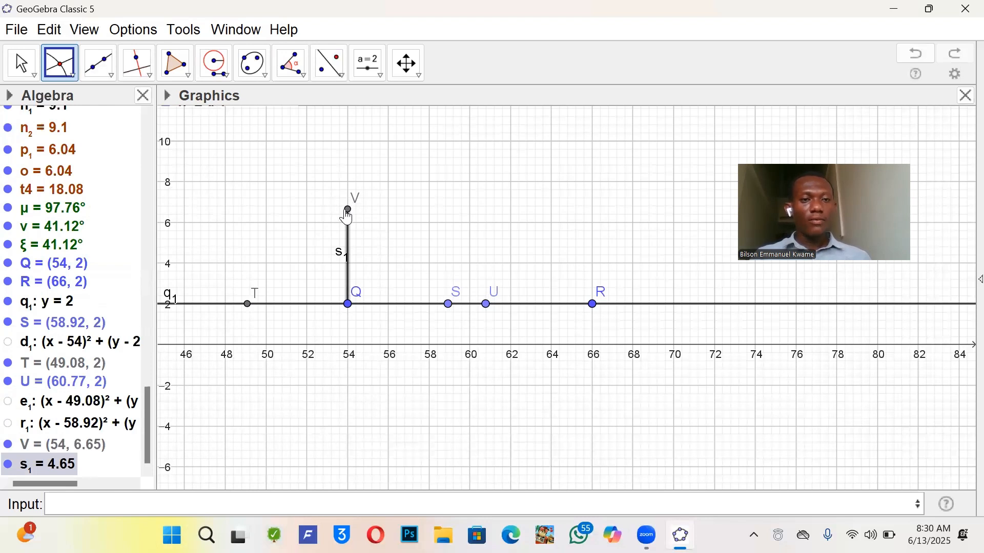
Draw a segment joining V to R with the Segment tool
left_click(106, 62)
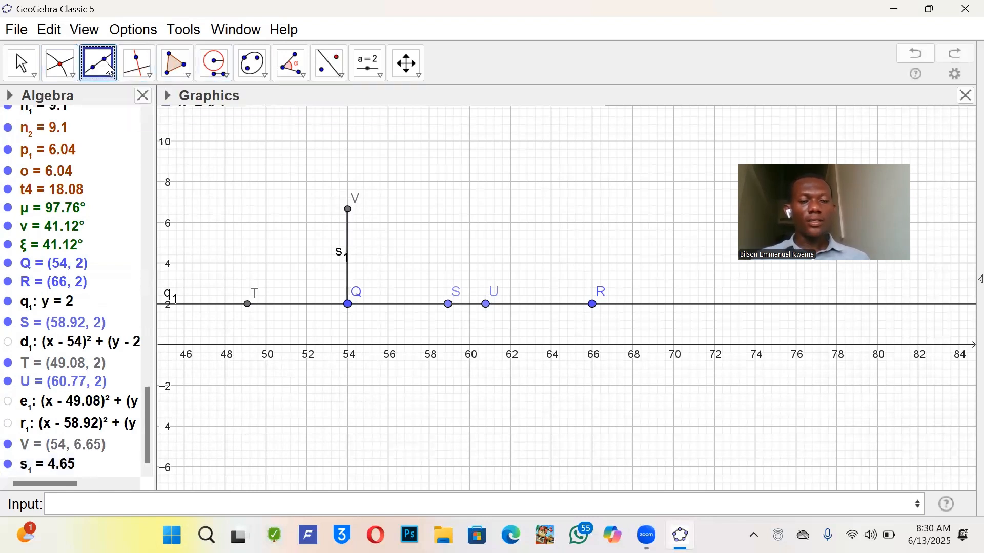
left_click(105, 61)
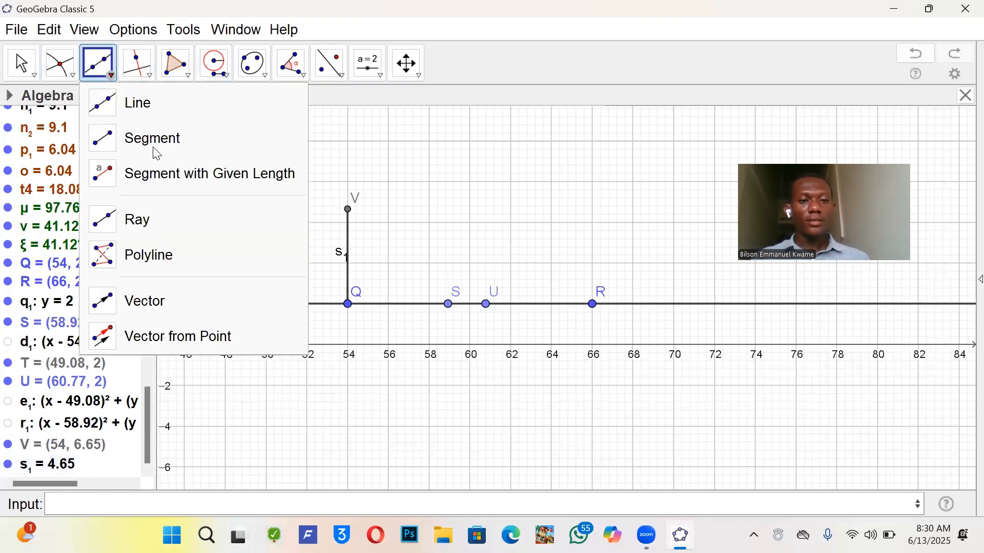
left_click(348, 208)
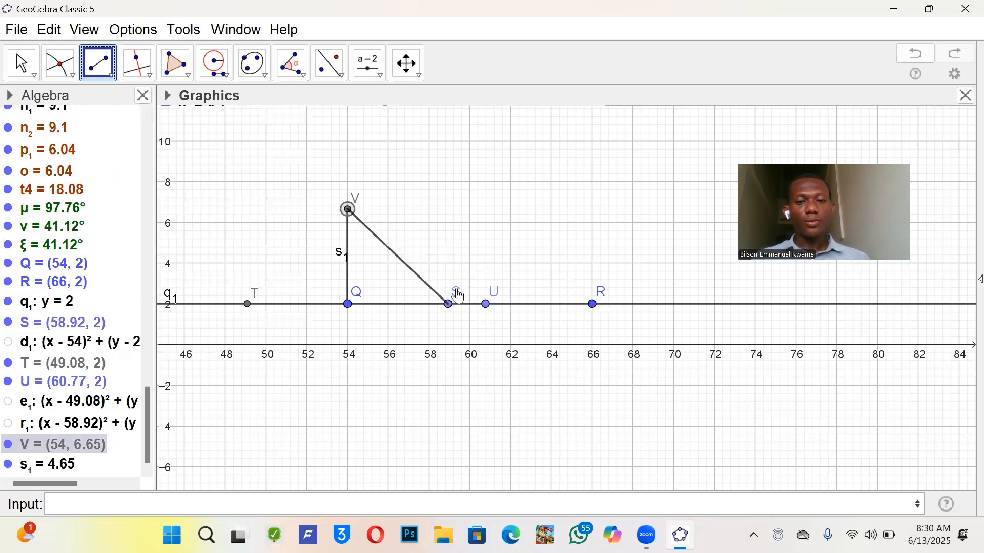
left_click(593, 306)
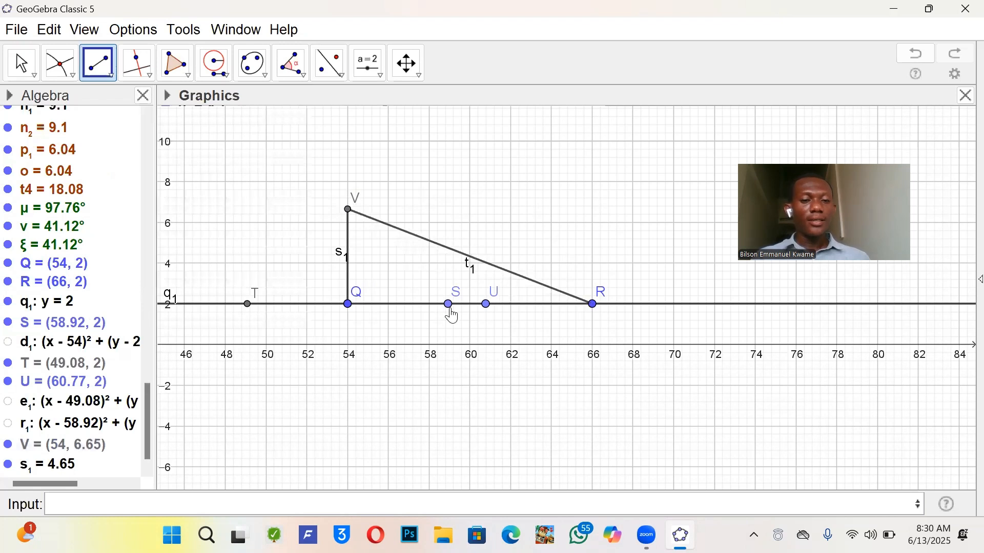
Hide the helper points S, U and T and the line through Q and R
left_click(8, 323)
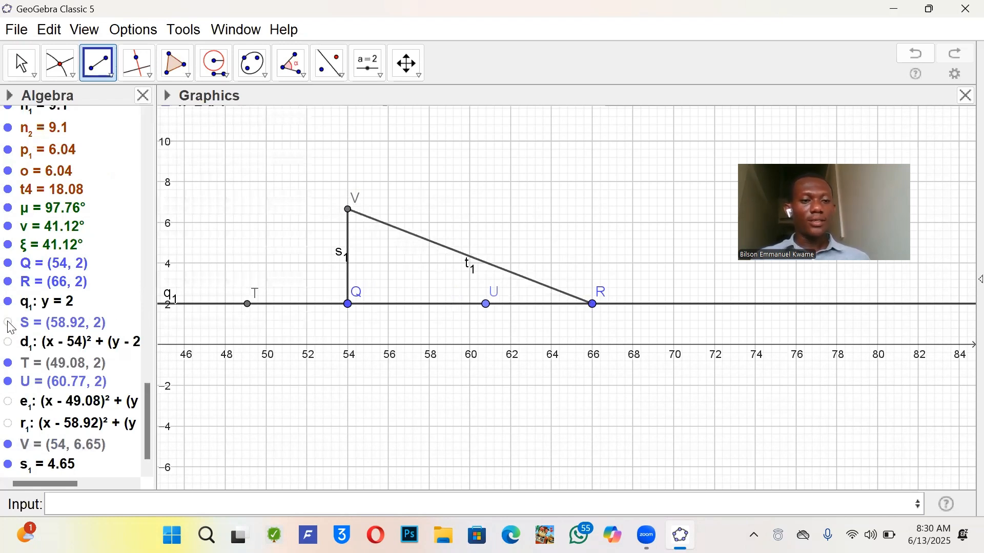
left_click(8, 382)
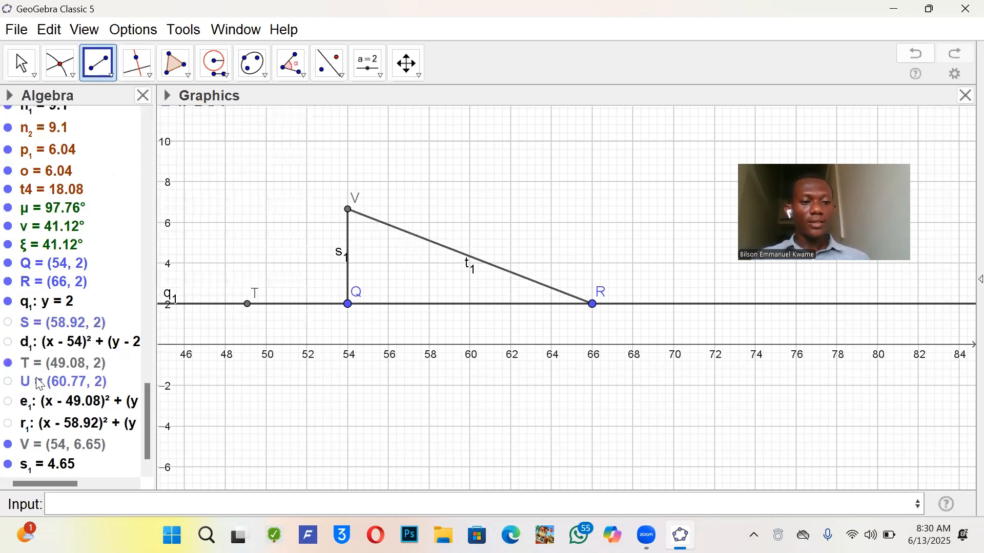
scroll(45, 407, "down", 1)
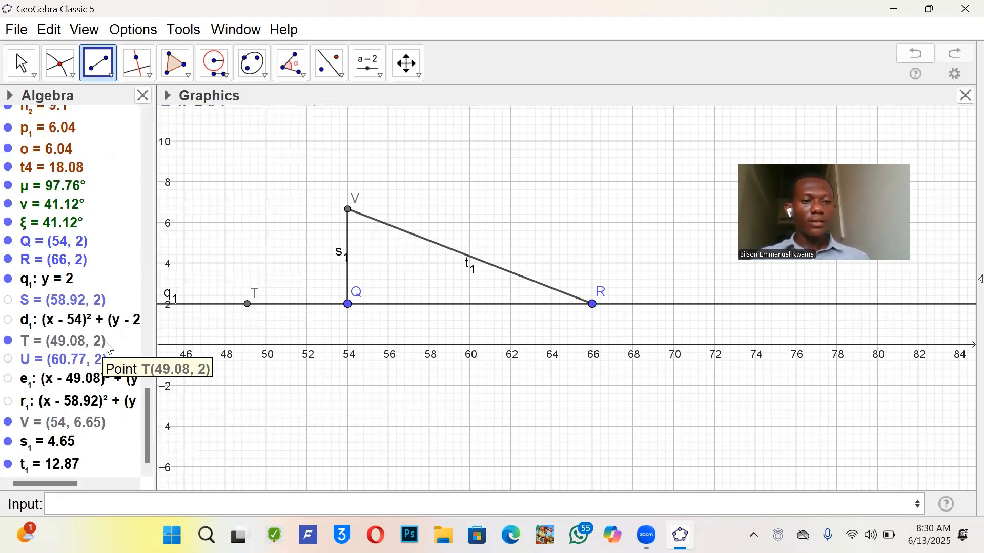
left_click(8, 281)
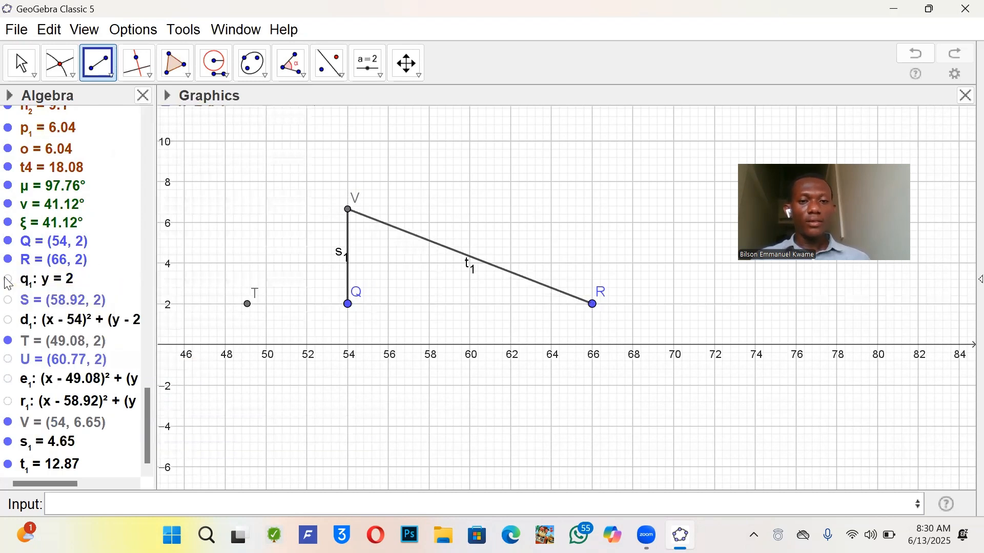
left_click(8, 341)
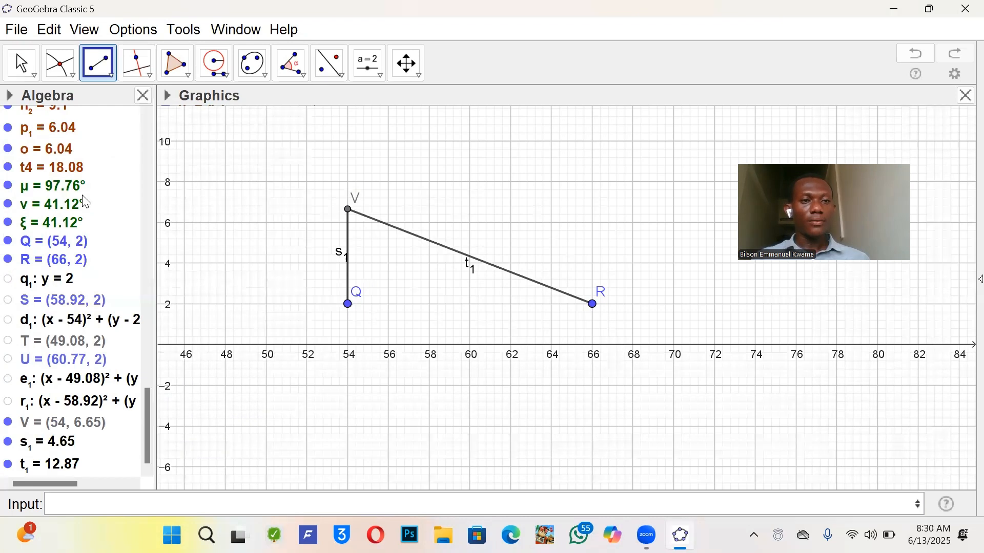
Draw a segment from R to Q to close the right triangle
left_click(102, 74)
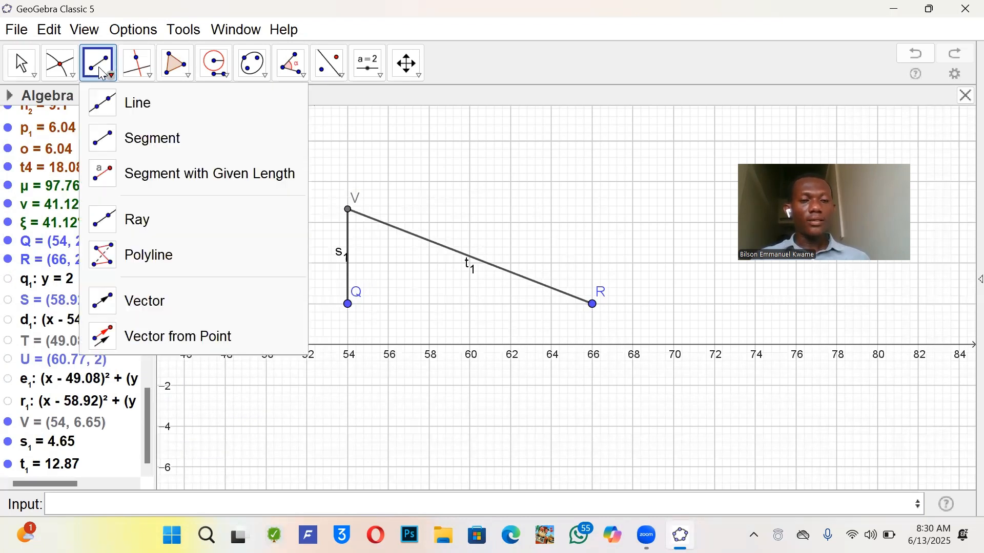
left_click(143, 131)
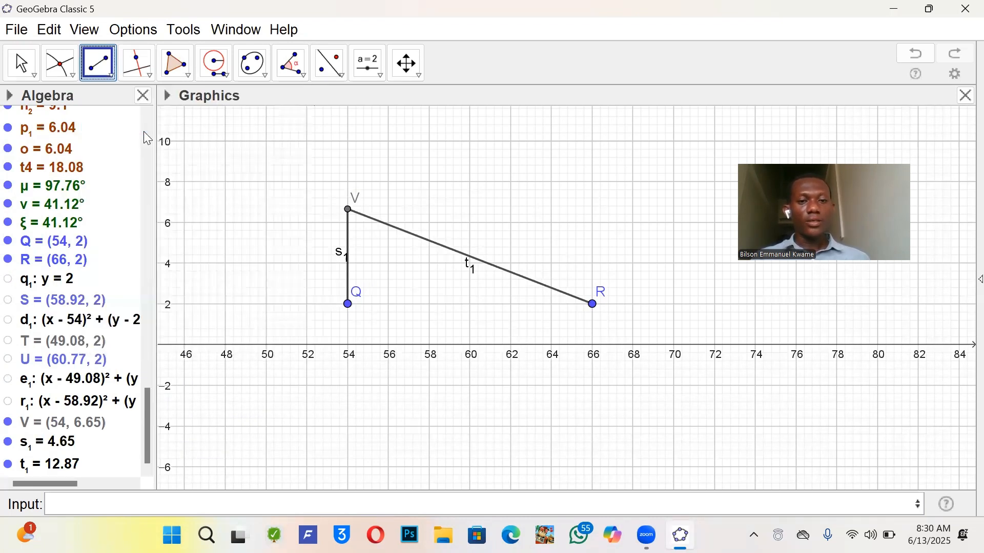
left_click(592, 305)
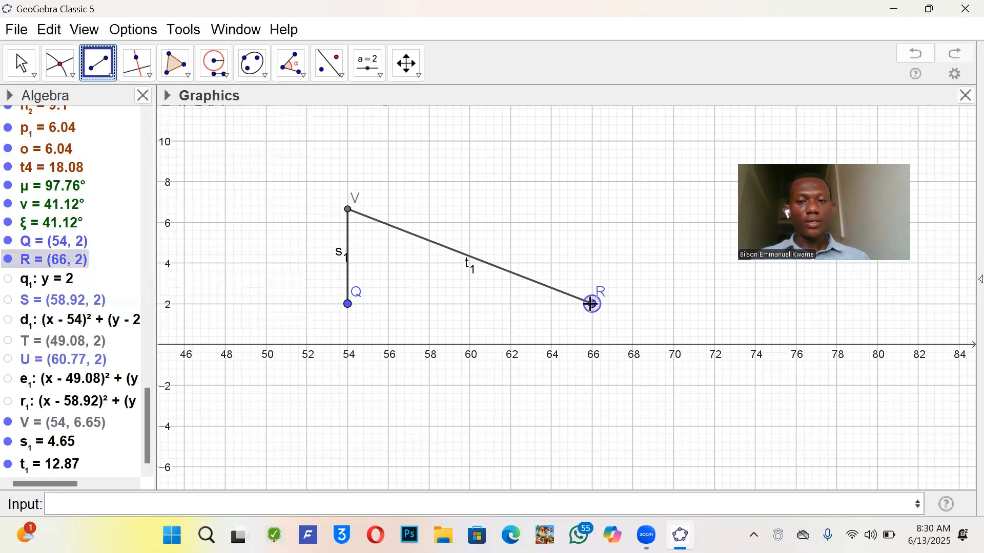
left_click(348, 304)
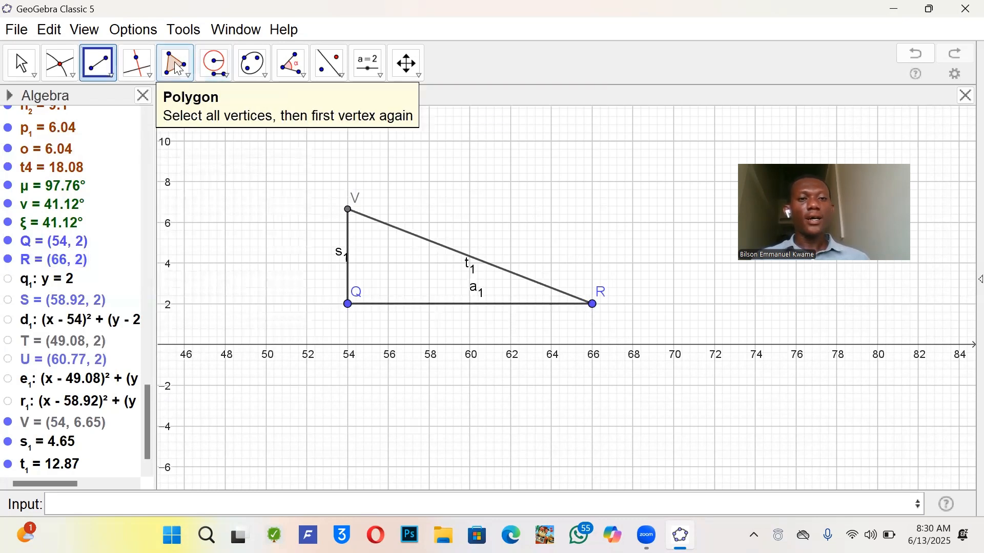
Cover the right triangle with a polygon through vertices V, R and Q
left_click(177, 70)
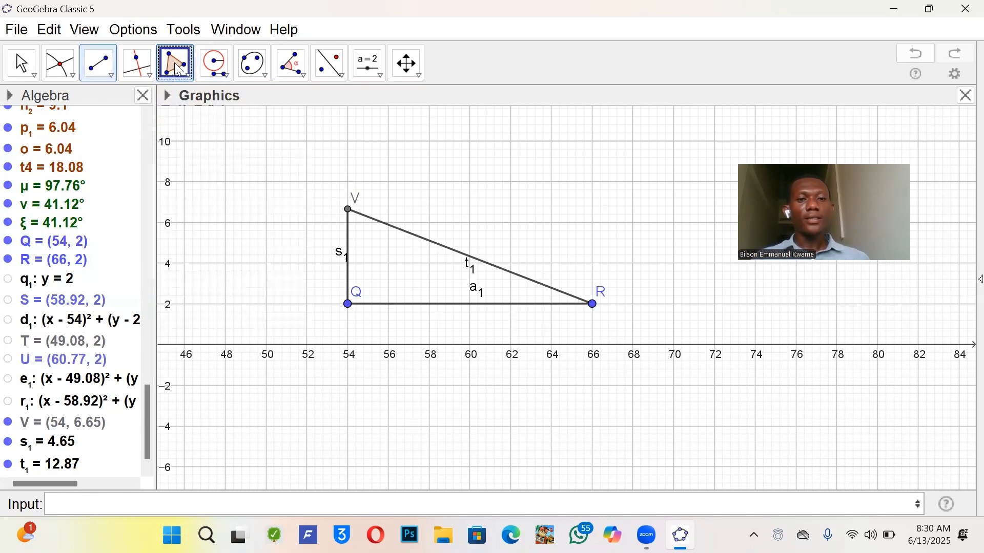
left_click(348, 210)
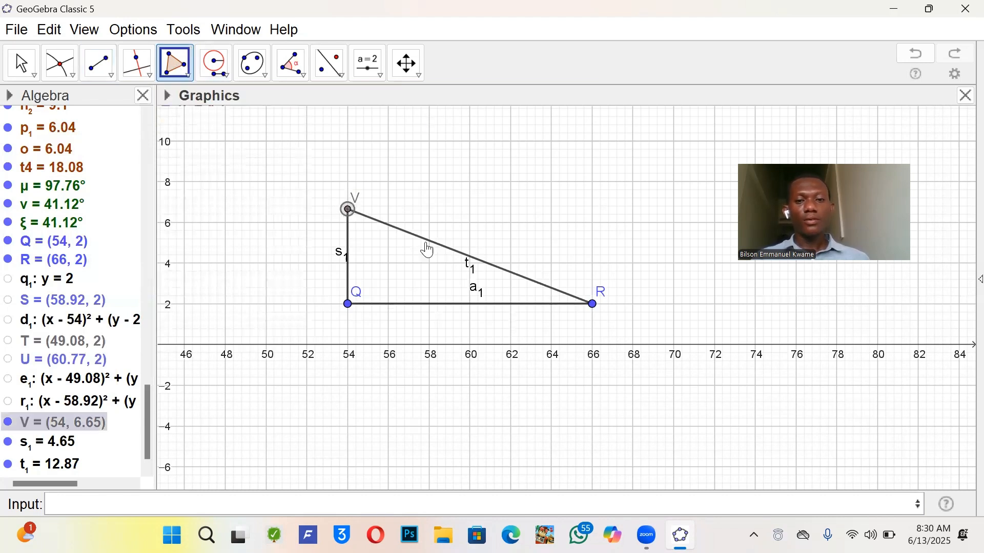
left_click(593, 304)
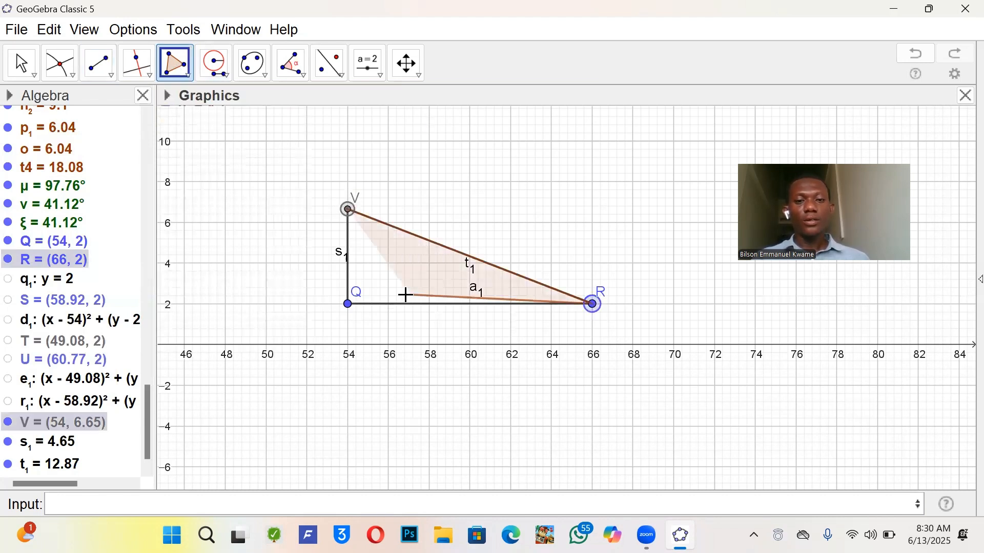
left_click(348, 304)
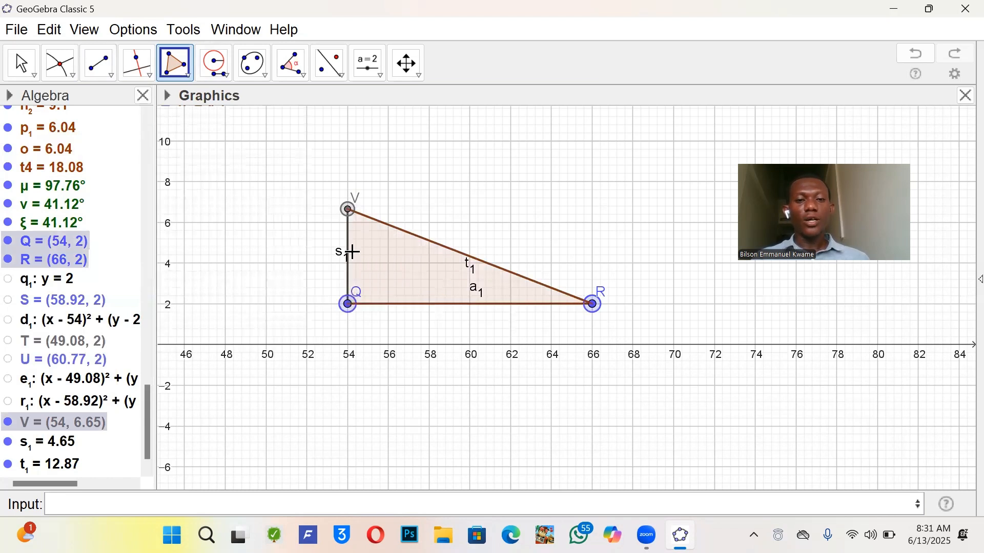
left_click(348, 210)
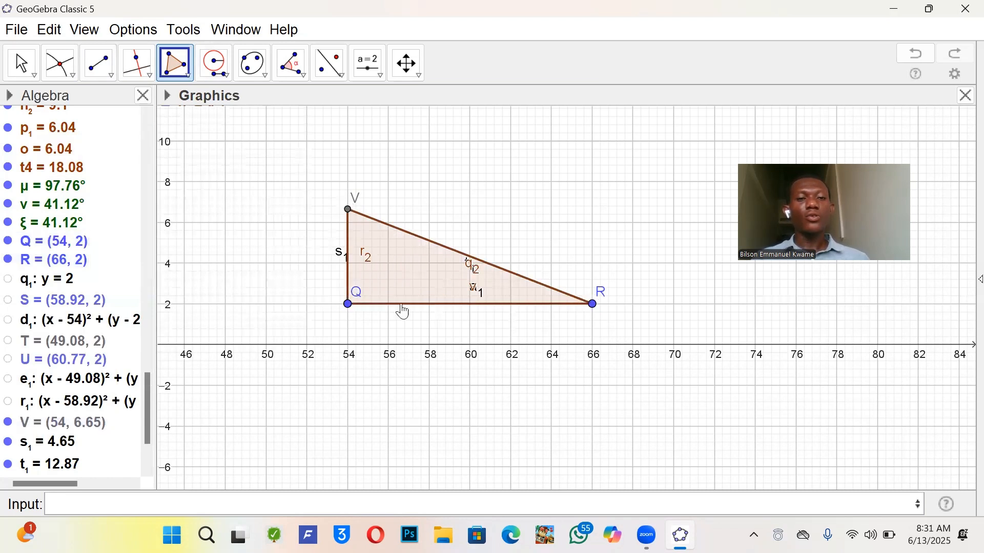
Mark the interior angle at vertex Q, between R and V, with the Angle tool
left_click(293, 68)
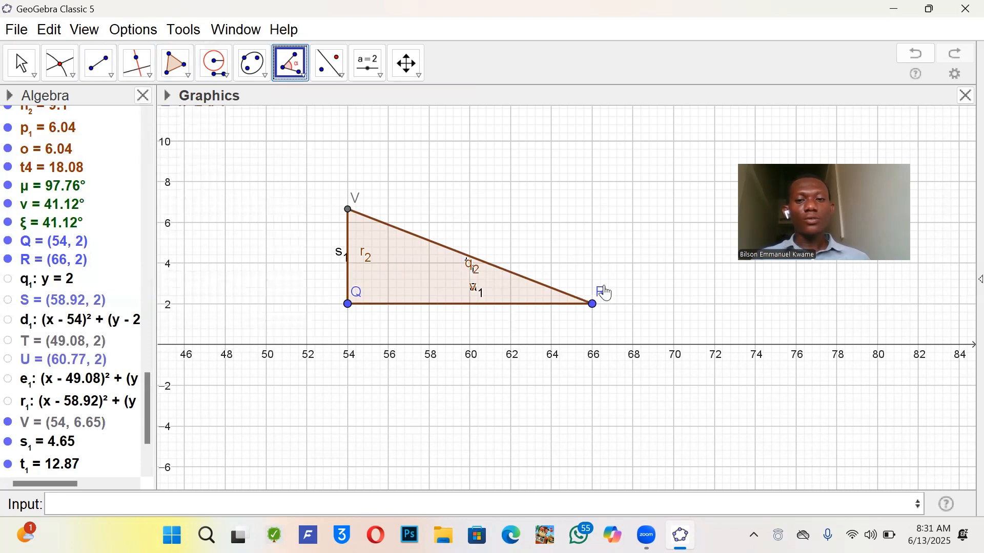
left_click(592, 305)
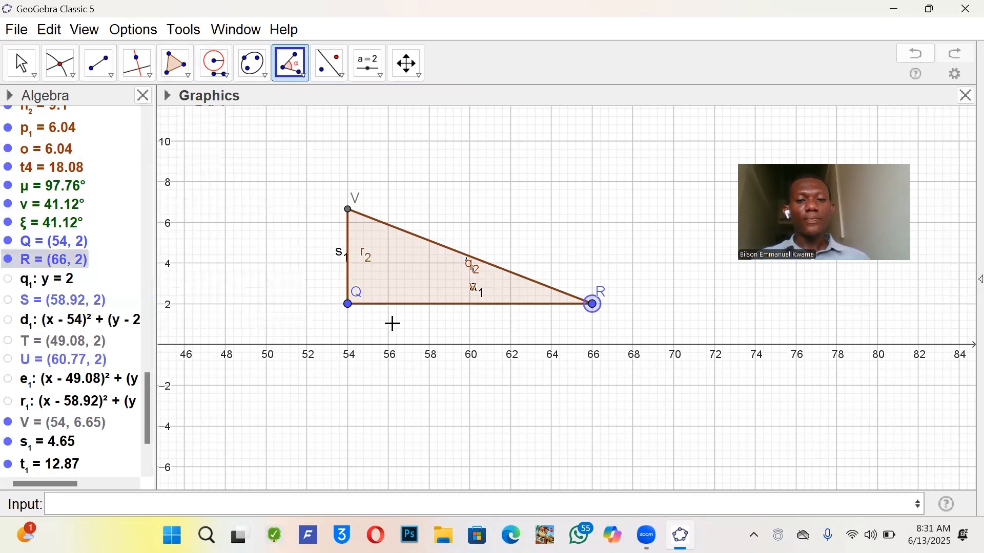
left_click(348, 306)
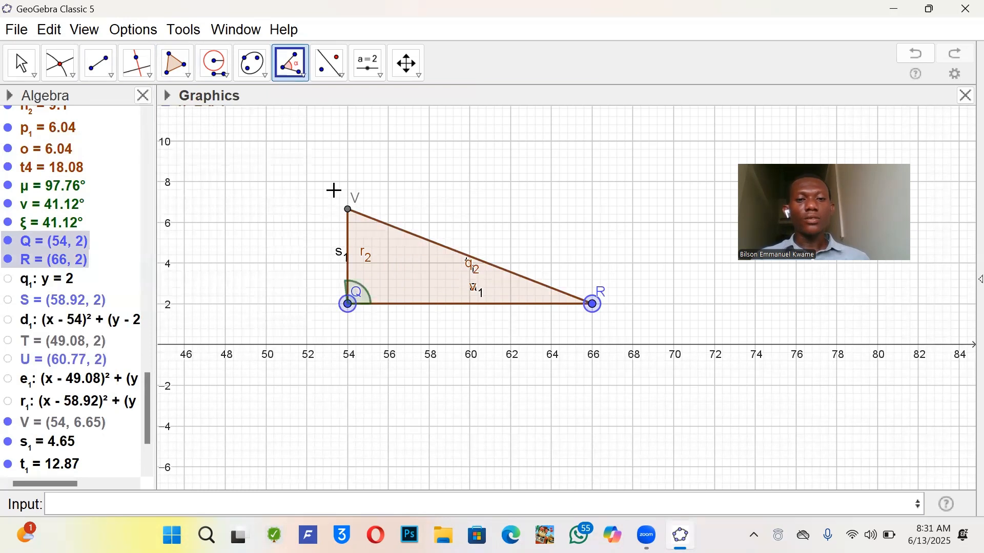
left_click(348, 211)
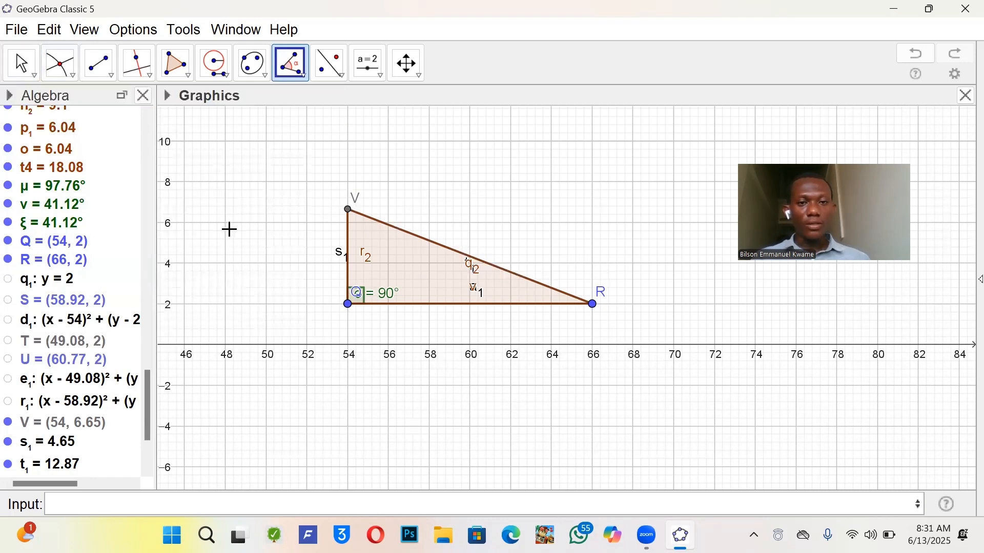
Mark the remaining interior angles of the triangle at vertices V and R
left_click(349, 306)
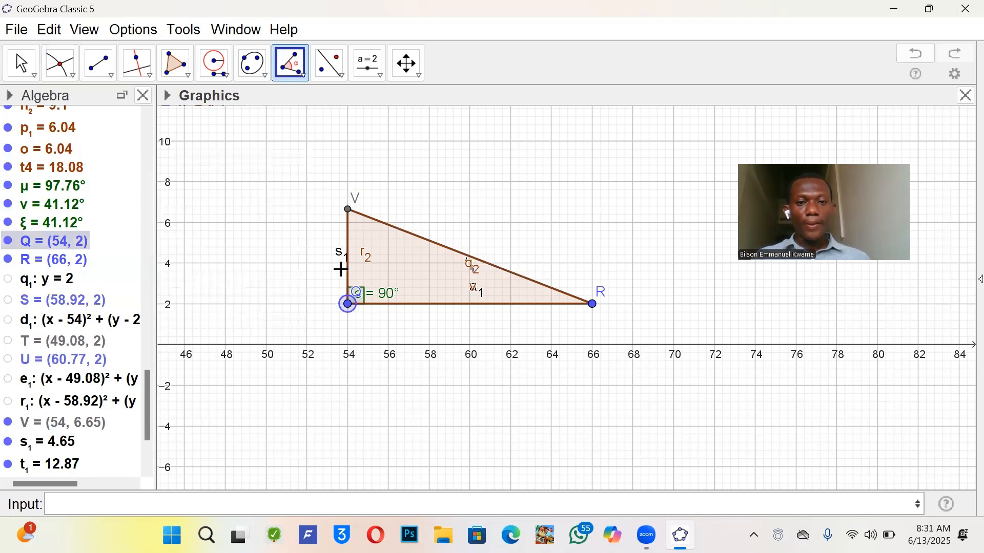
left_click(348, 210)
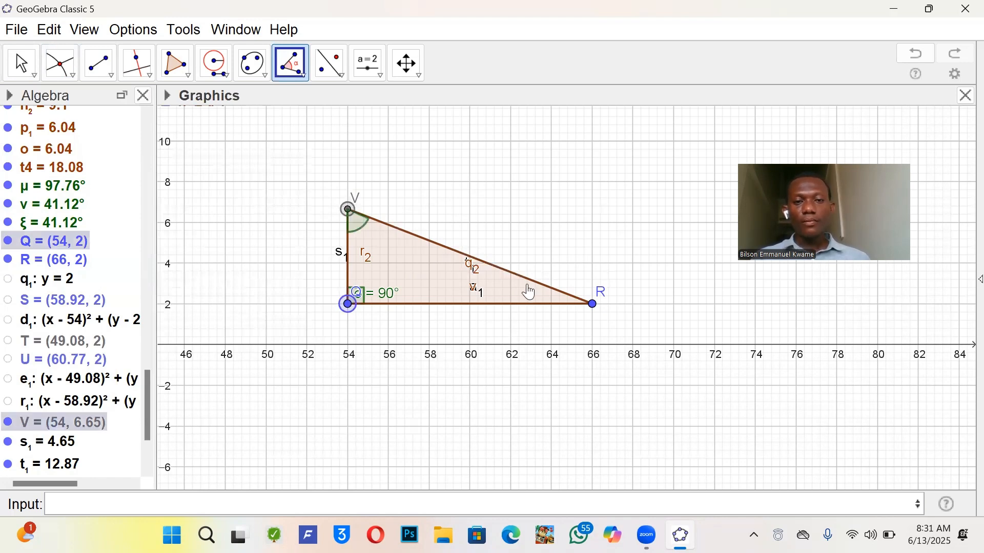
left_click(593, 304)
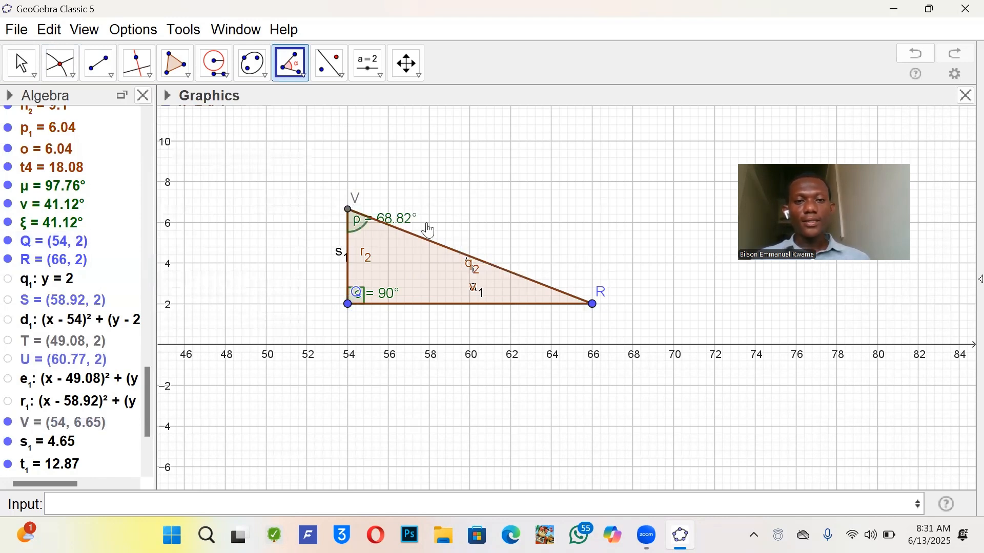
left_click(347, 209)
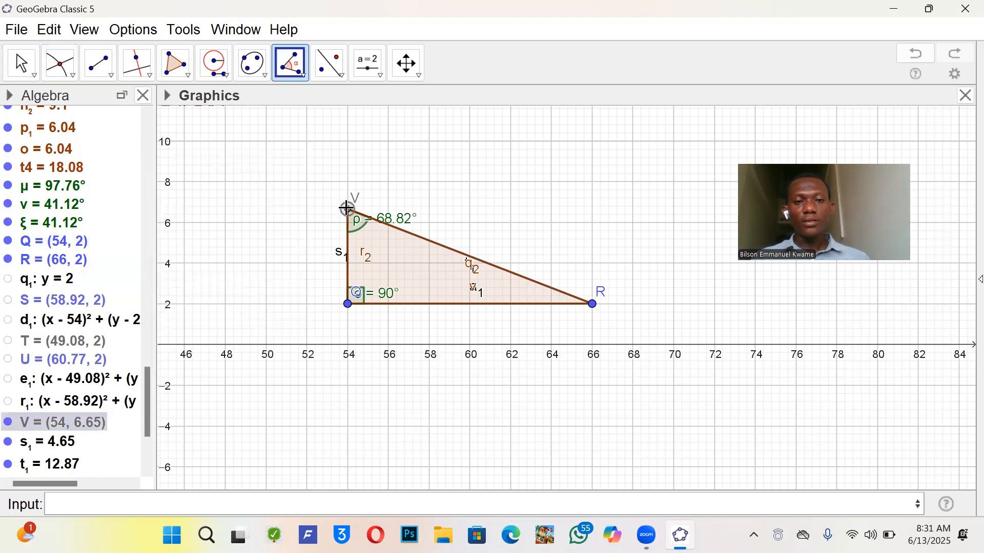
left_click(591, 304)
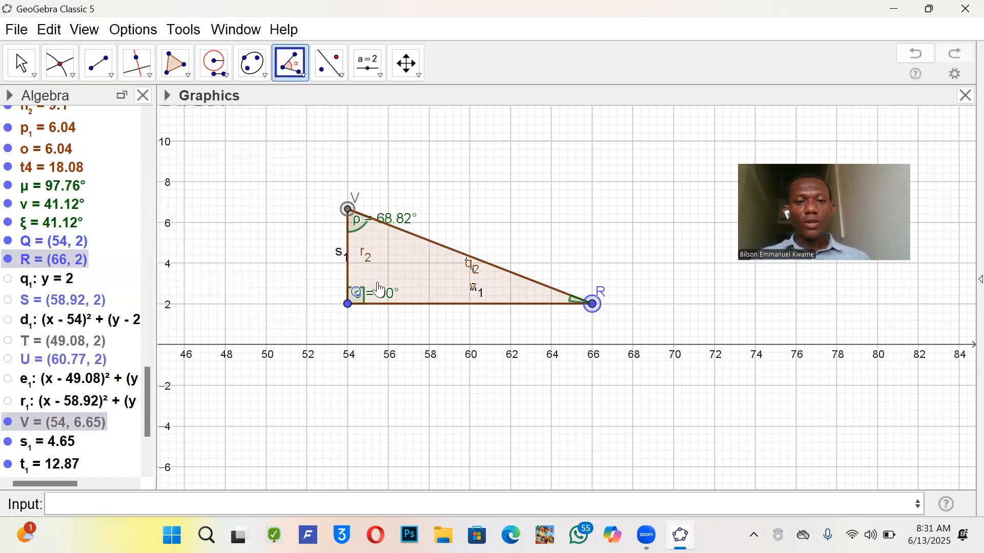
left_click(348, 303)
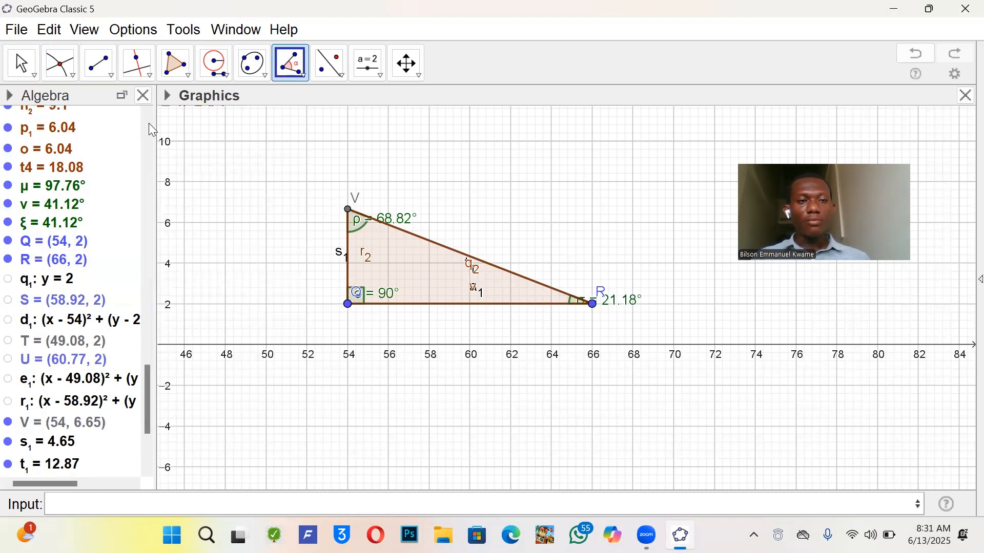
Move the three angle labels clear of the triangle: o below Q, ρ above V and σ above R
left_click(21, 65)
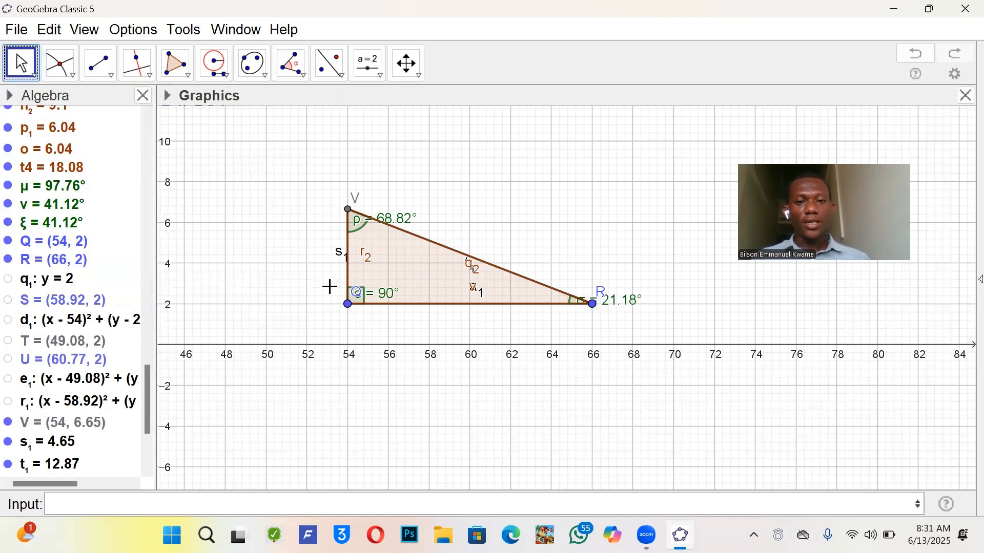
left_click_drag(381, 293, 334, 325)
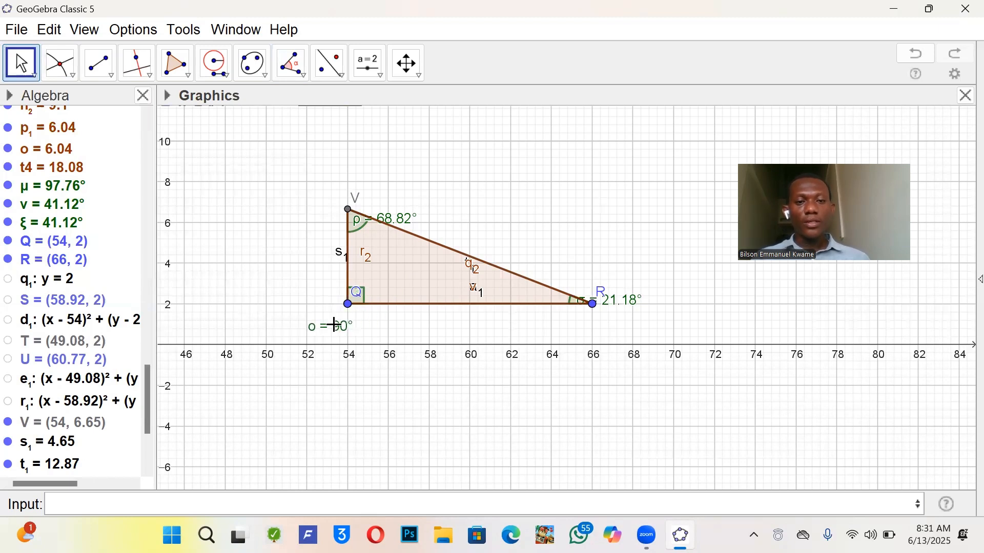
left_click_drag(389, 219, 427, 176)
left_click_drag(620, 311, 617, 254)
double_click(615, 248)
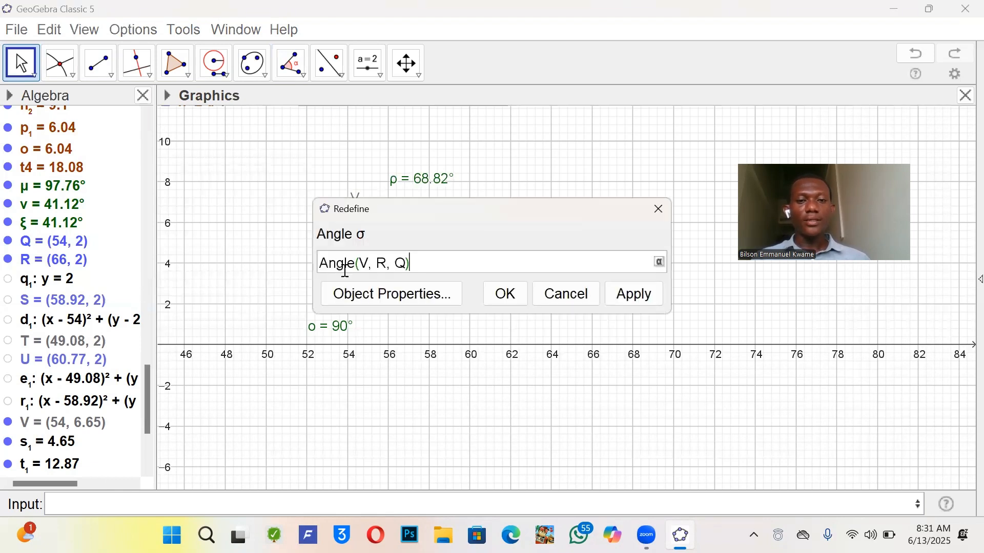
left_click(656, 209)
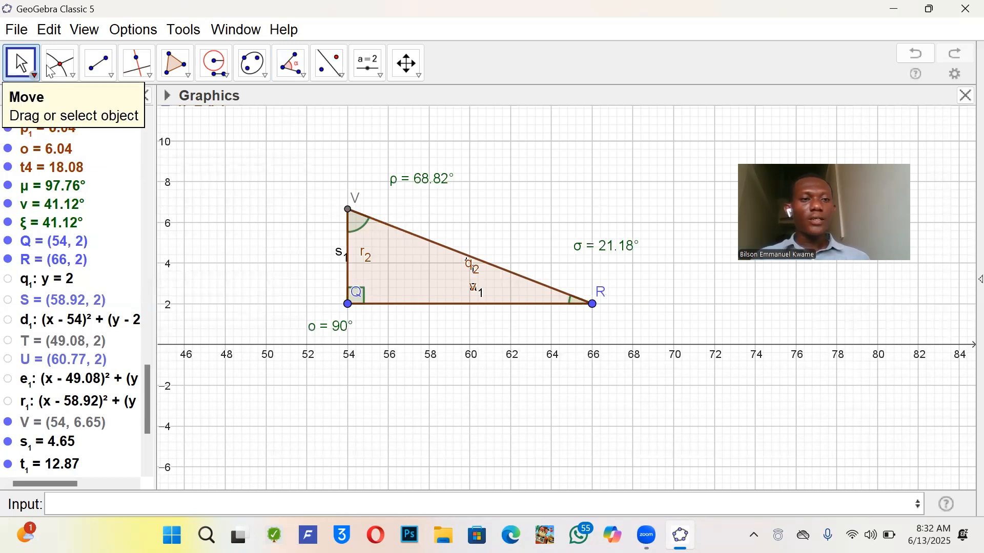
Show the Spreadsheet view alongside the graphics
left_click(50, 30)
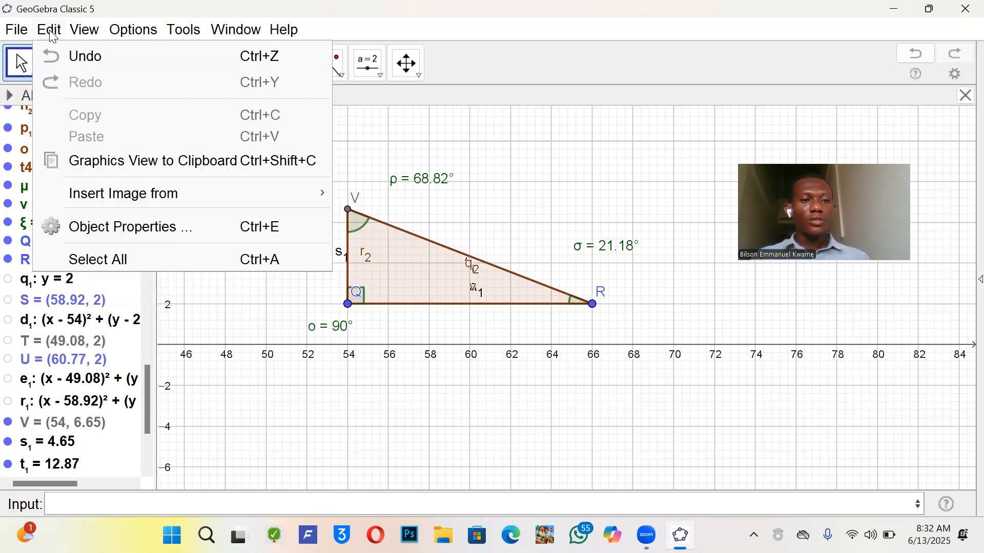
left_click(51, 31)
left_click(93, 30)
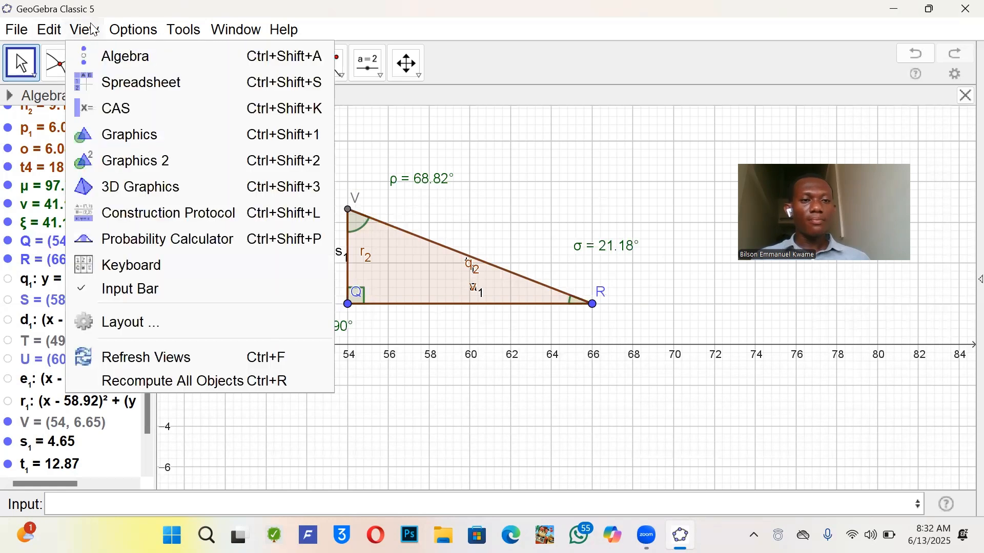
left_click(142, 85)
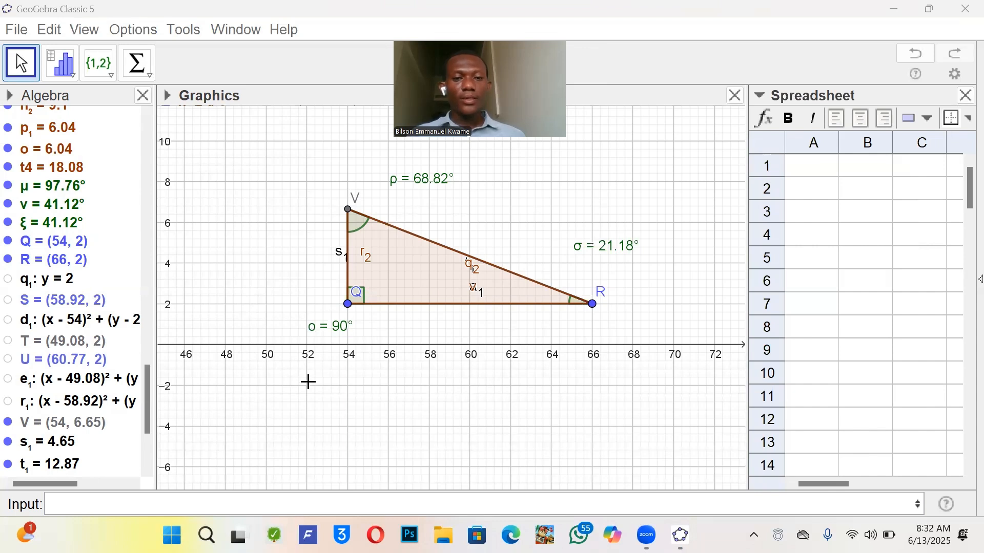
Compute the sum of the triangle's angles by entering o+ρ+σ as an expression, and select the resulting number in the algebra list
left_click(134, 500)
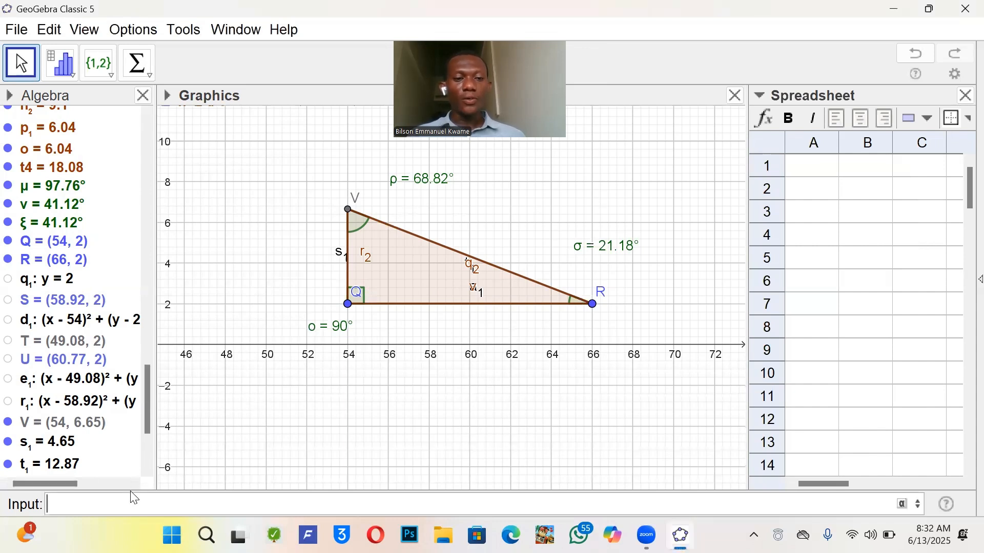
left_click(904, 504)
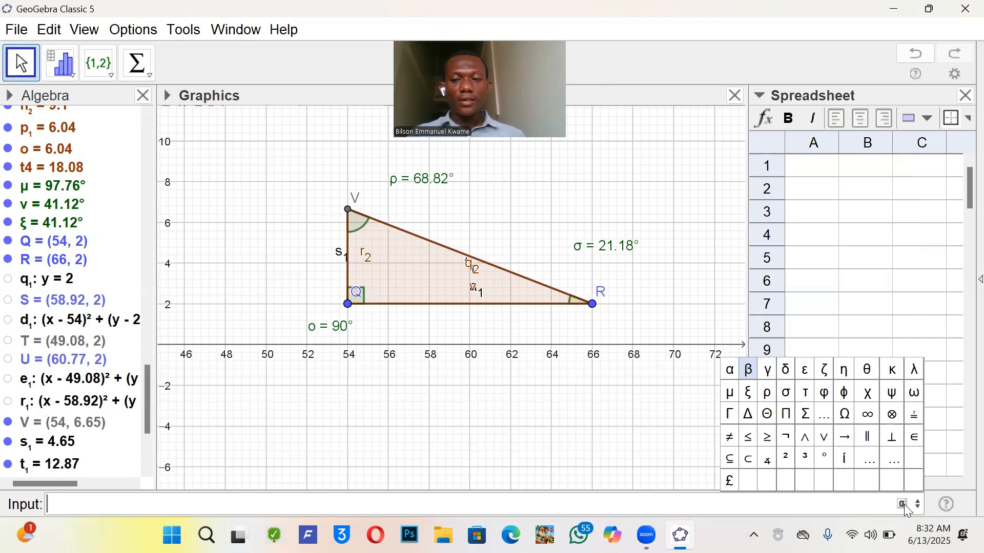
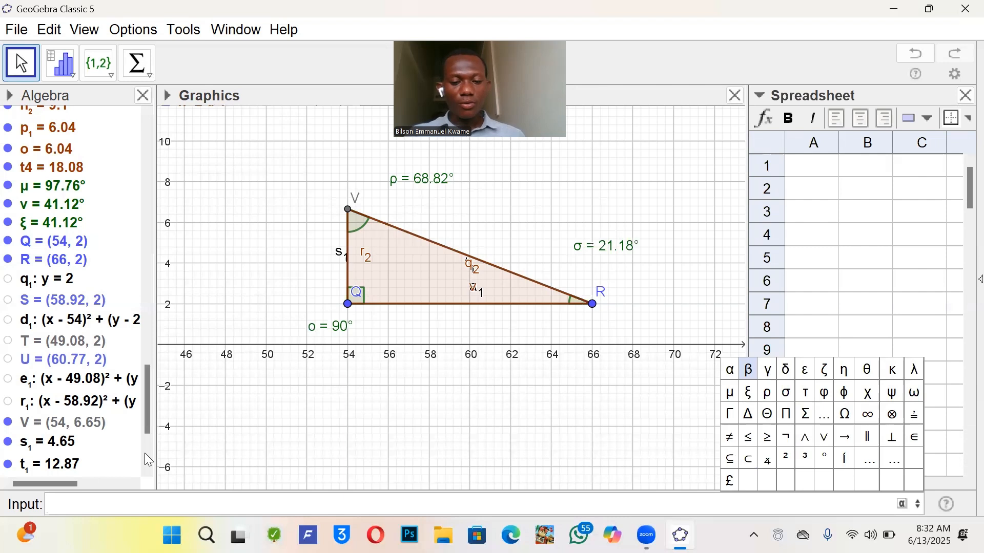
type("o")
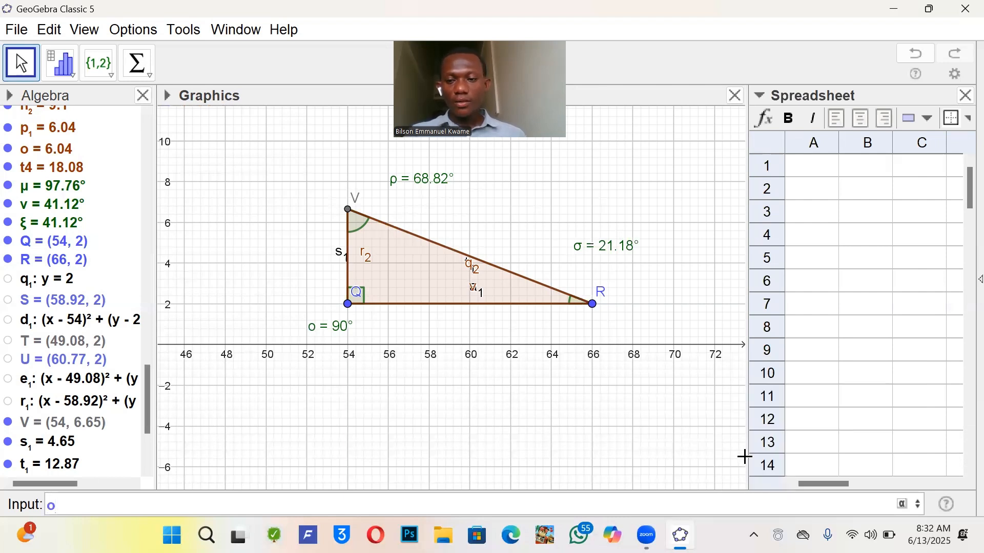
left_click(904, 506)
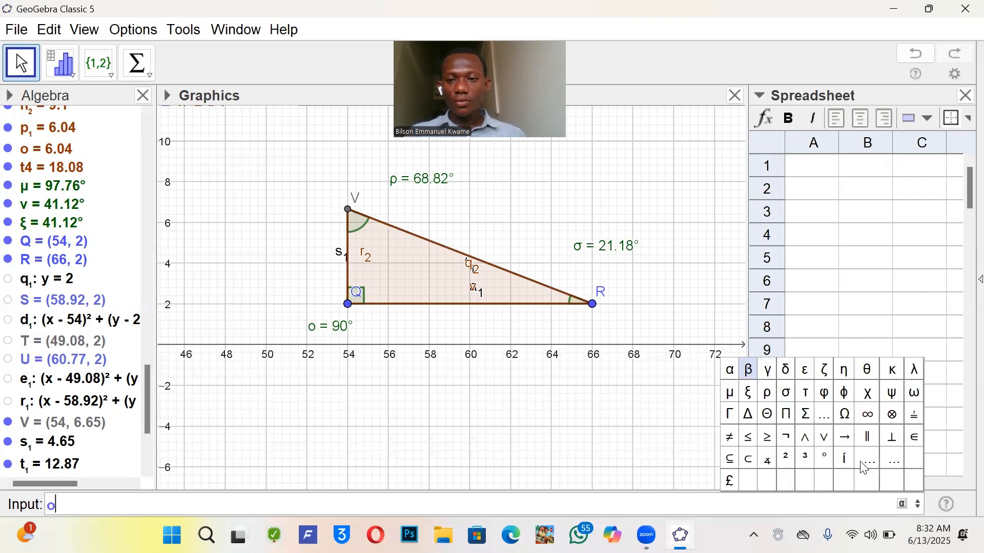
left_click(771, 393)
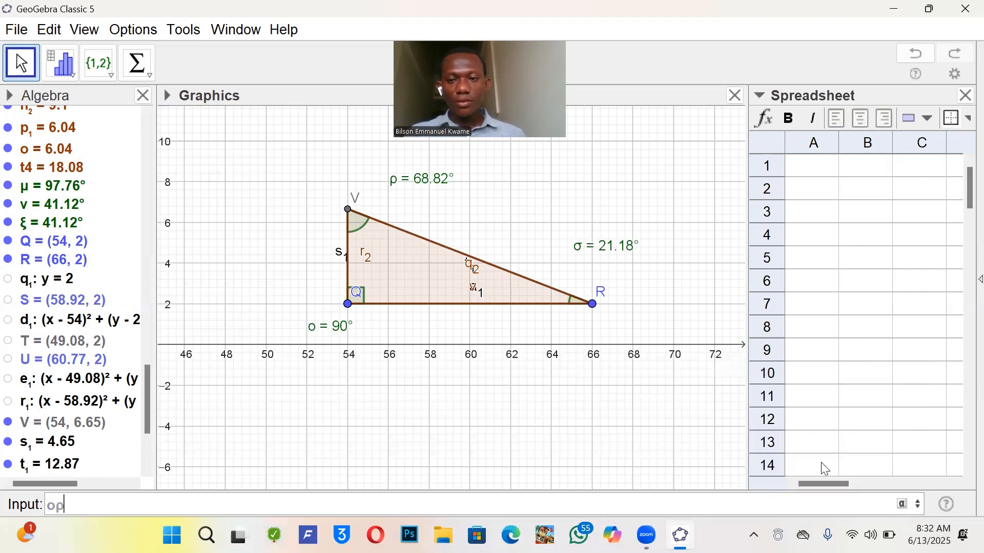
left_click(904, 505)
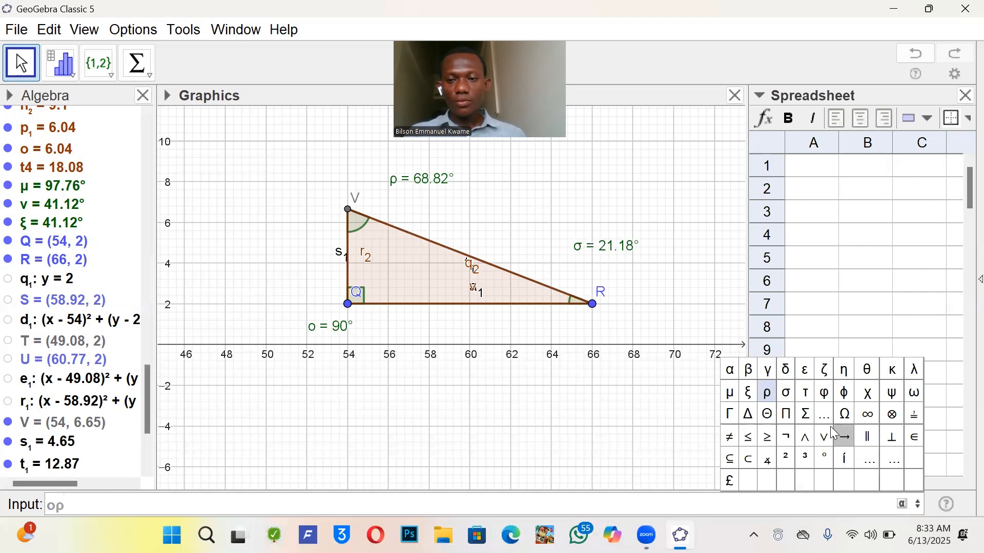
left_click(789, 393)
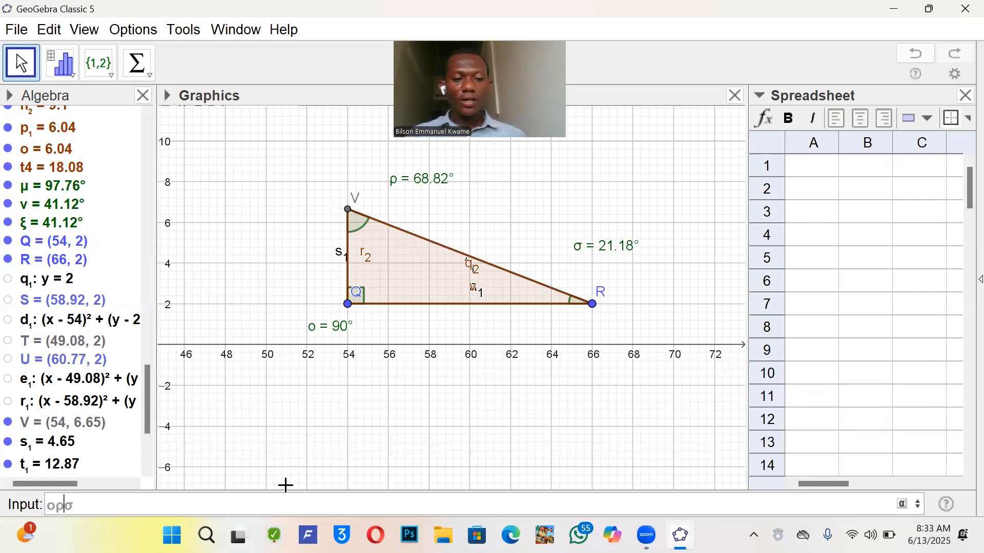
type("+")
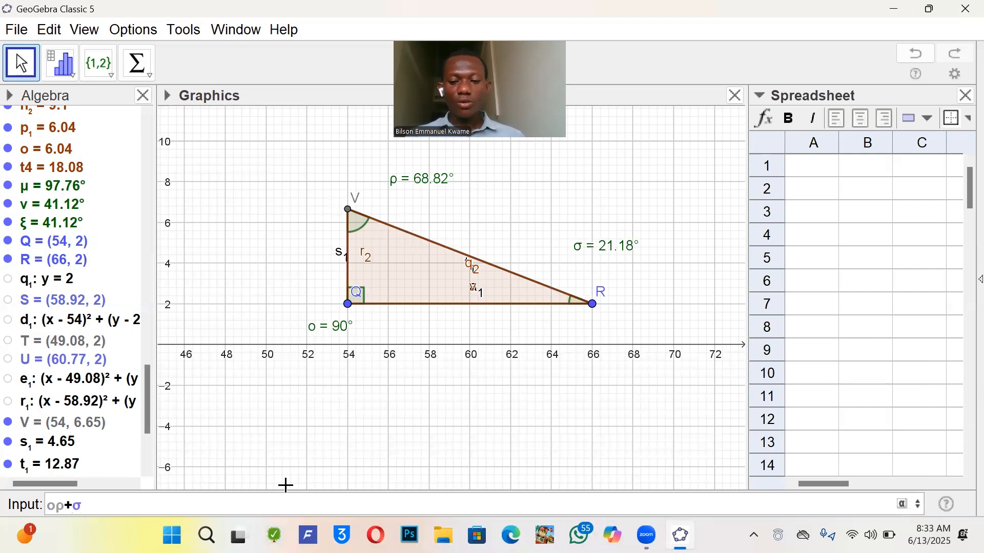
key("Left")
key("Left")
type("+")
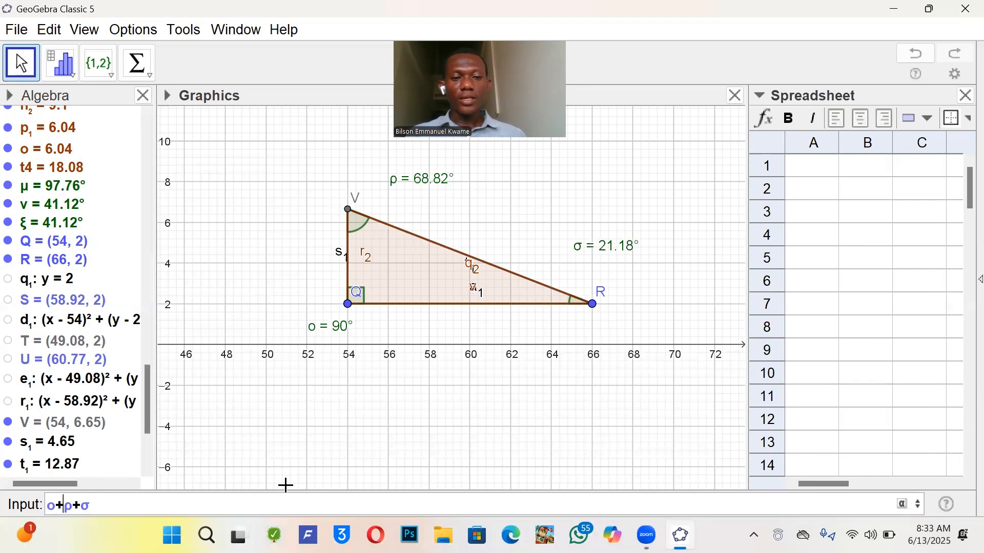
key("Return")
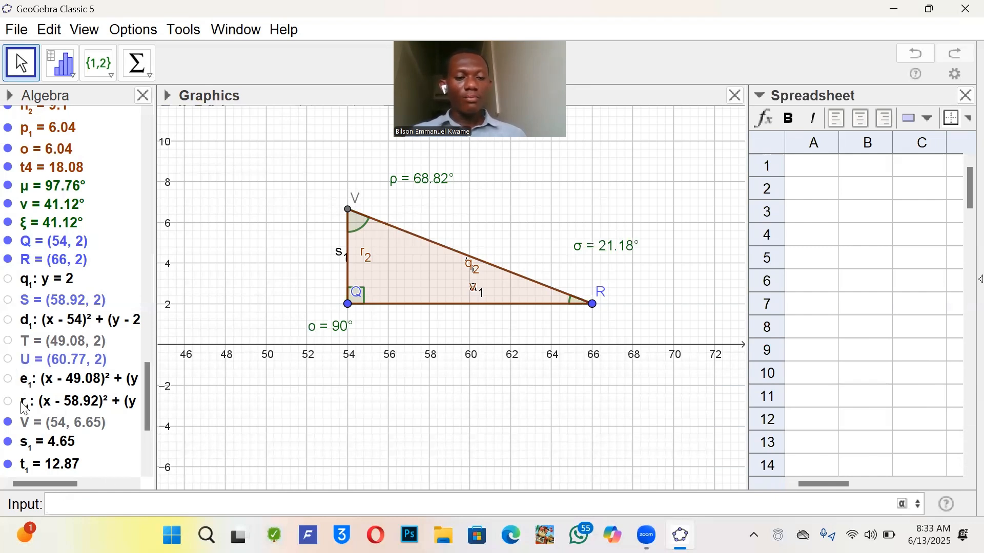
scroll(24, 405, "down", 3)
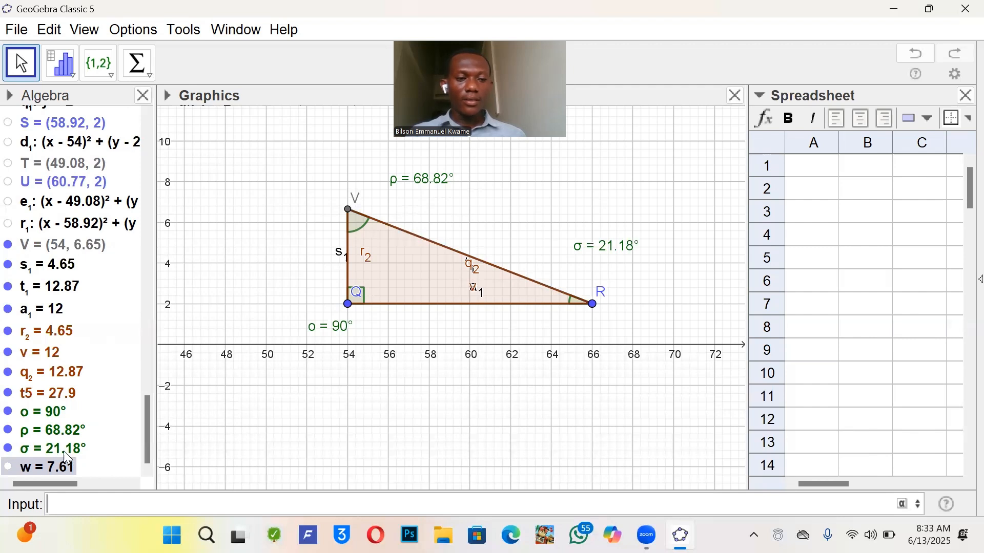
left_click(46, 469)
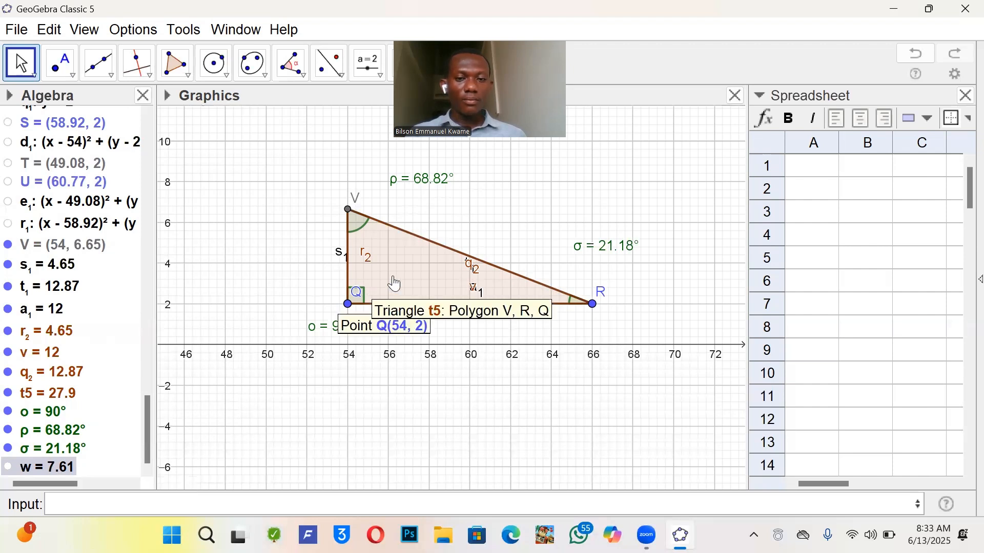
Examine the three angles o, ρ and σ and the computed number w in the algebra list
left_click(52, 414)
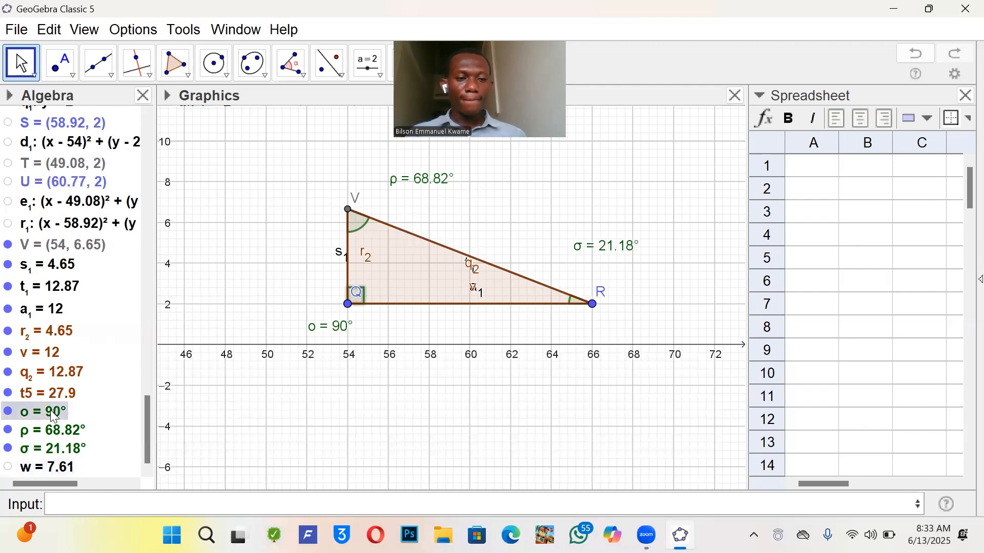
left_click(72, 438)
left_click(78, 452)
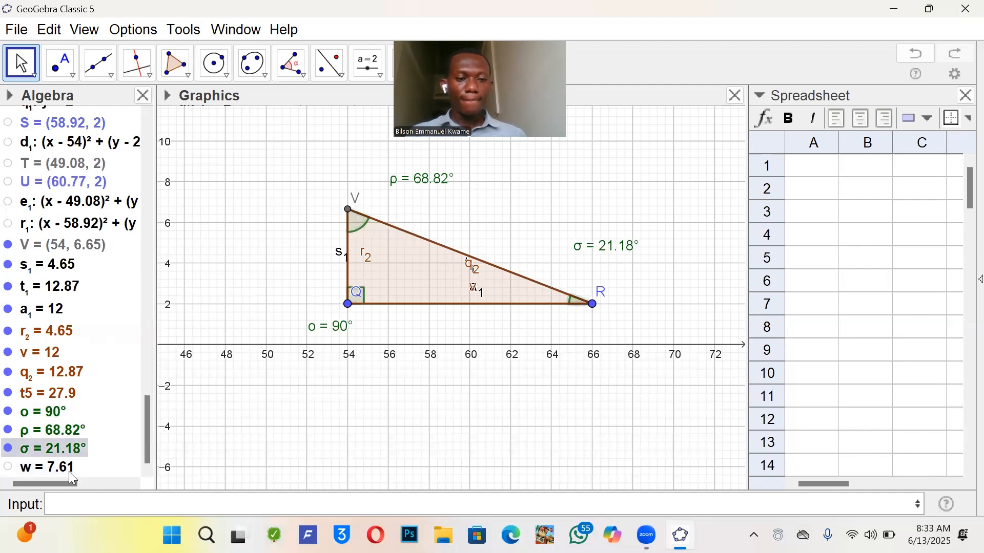
left_click(69, 471)
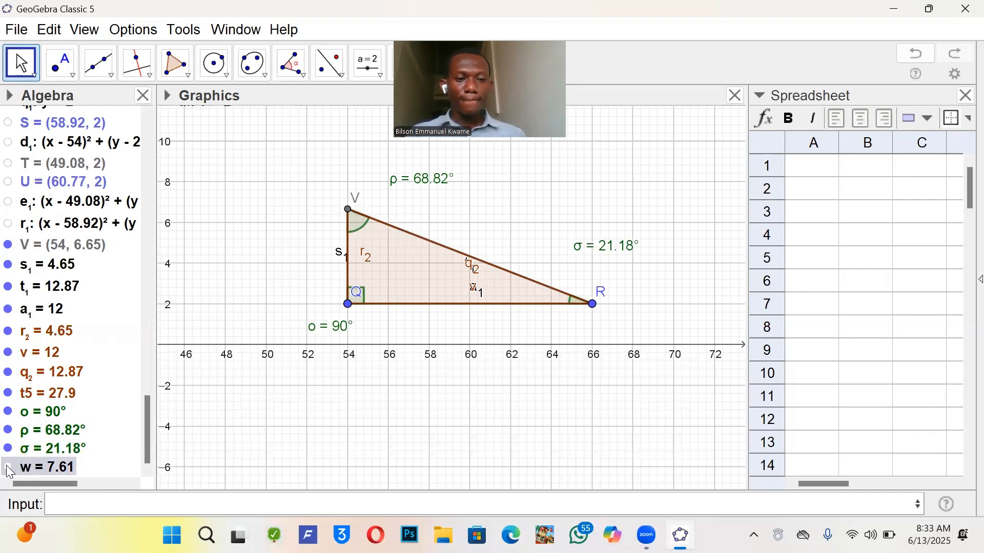
left_click(47, 449)
left_click(59, 431)
left_click(56, 412)
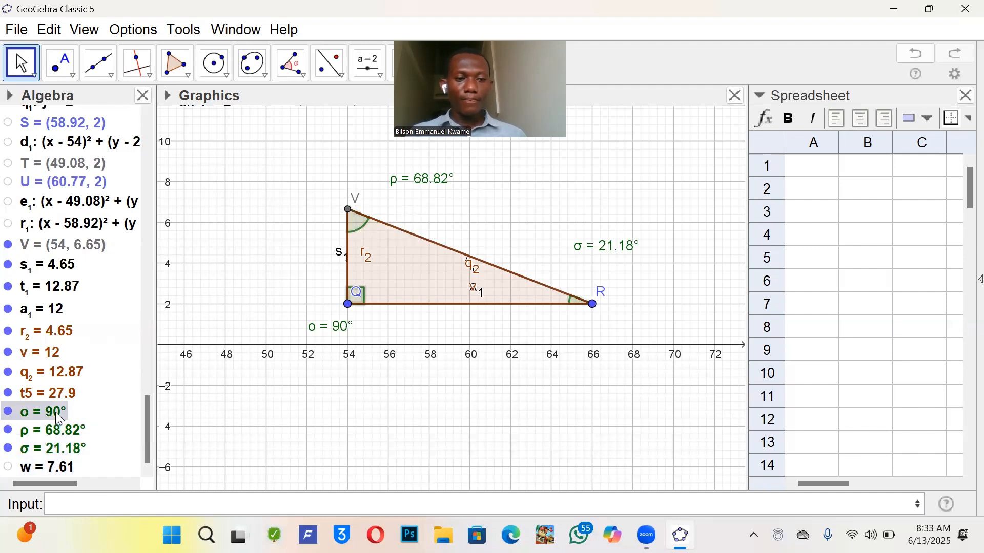
left_click(824, 166)
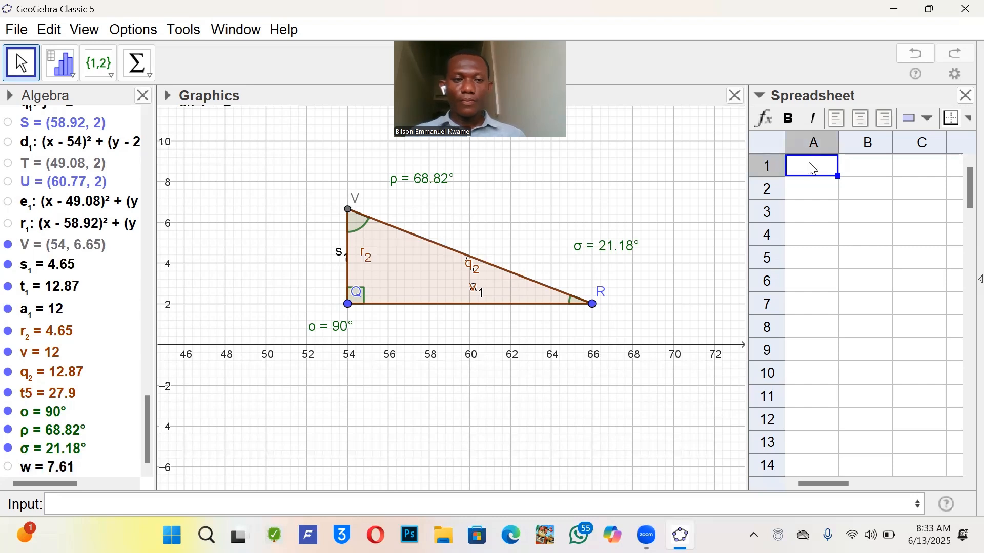
right_click(809, 163)
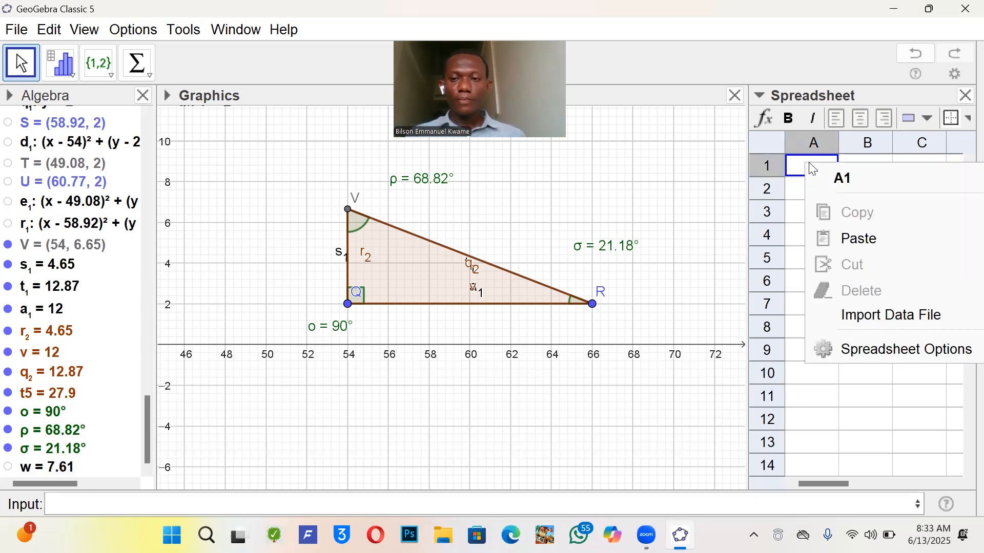
left_click(806, 167)
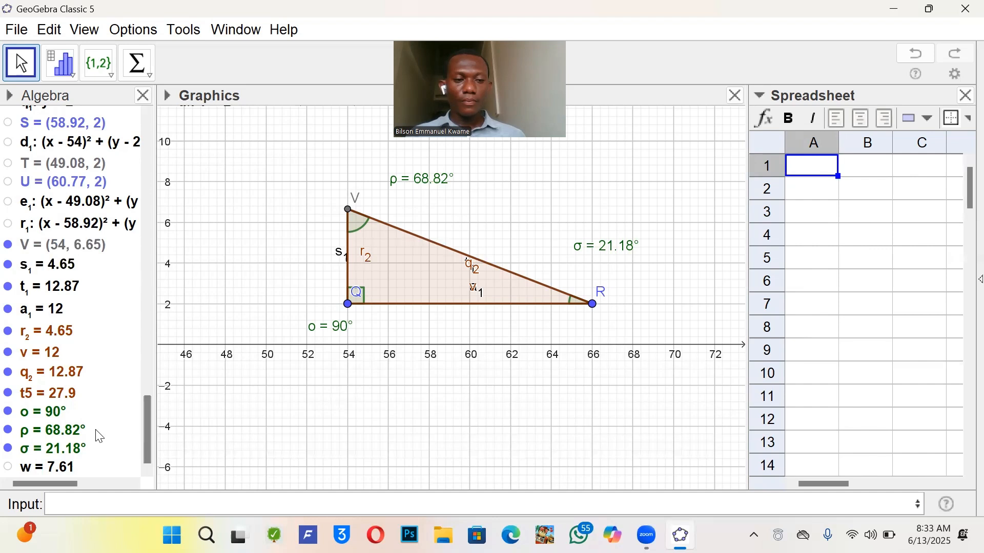
Record angle o at vertex Q to the spreadsheet, keeping the default trace settings
left_click(79, 423)
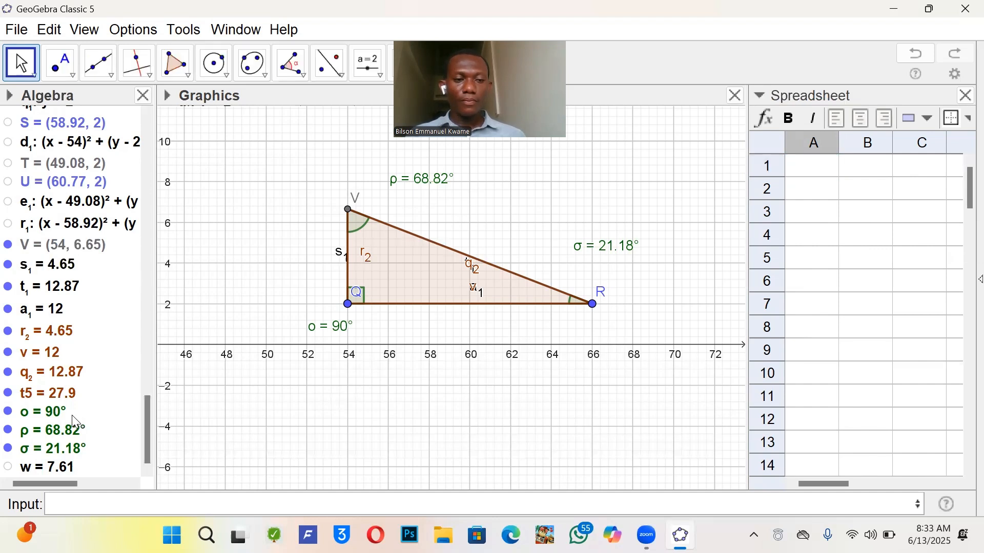
left_click(49, 415)
right_click(50, 415)
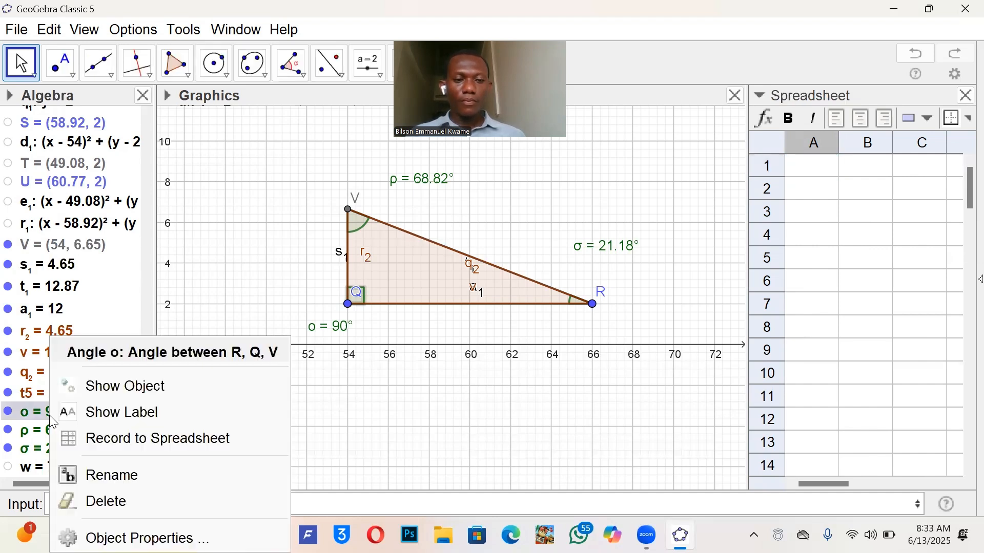
left_click(122, 441)
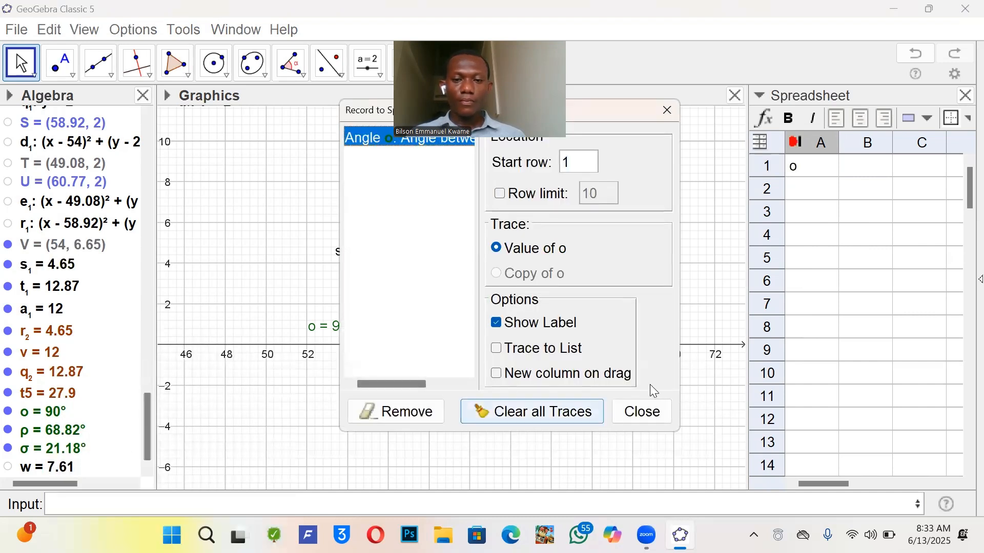
left_click(644, 411)
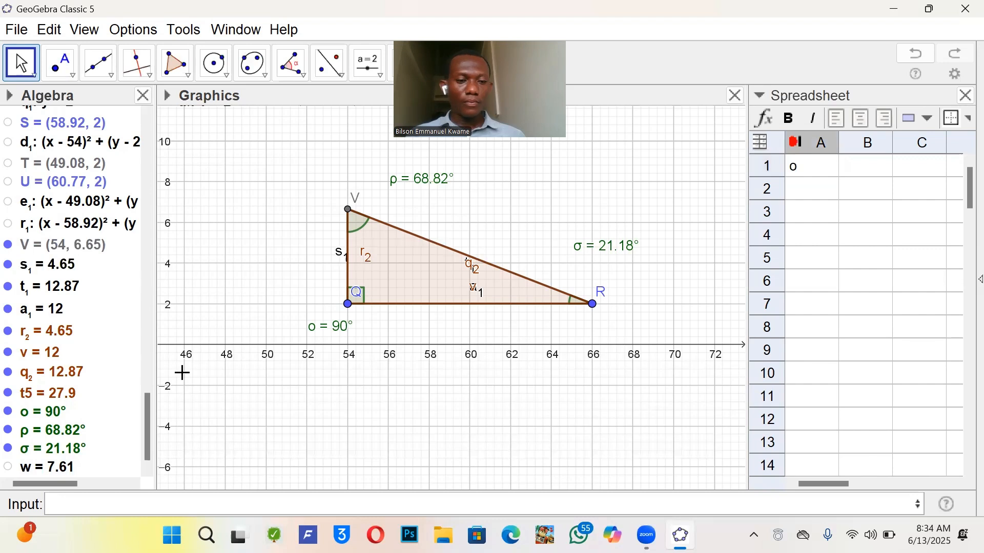
Record the angles ρ at V and σ at R to the spreadsheet with the default trace settings
left_click(80, 429)
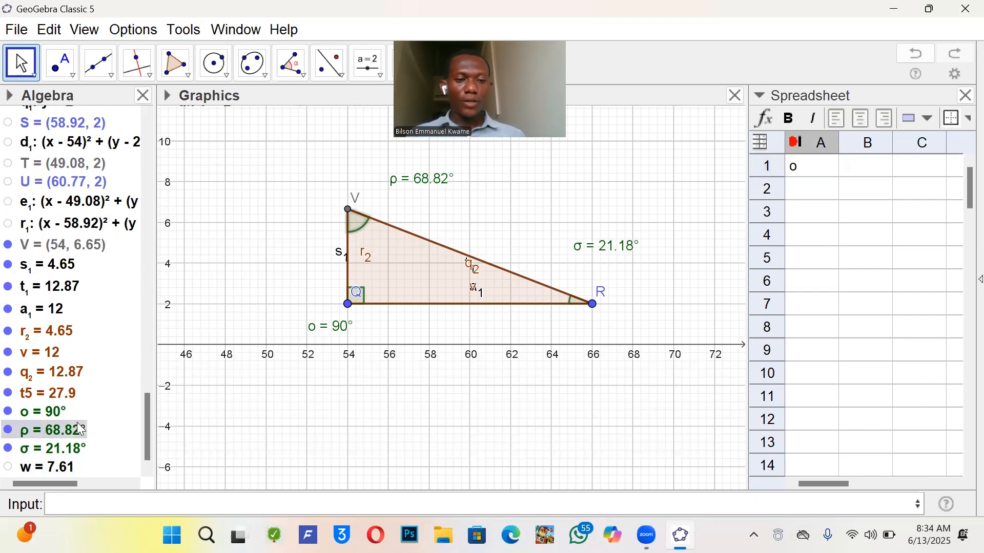
right_click(74, 431)
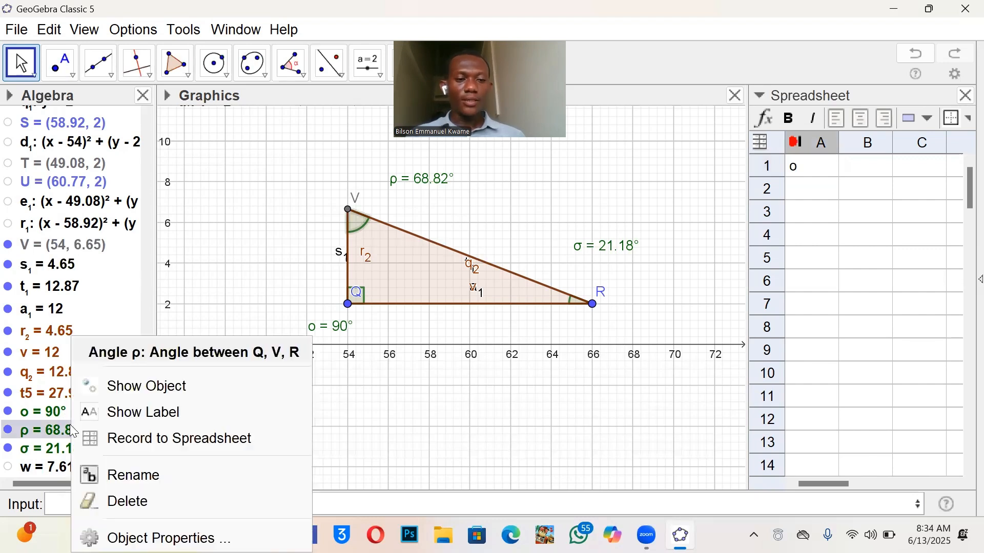
left_click(152, 444)
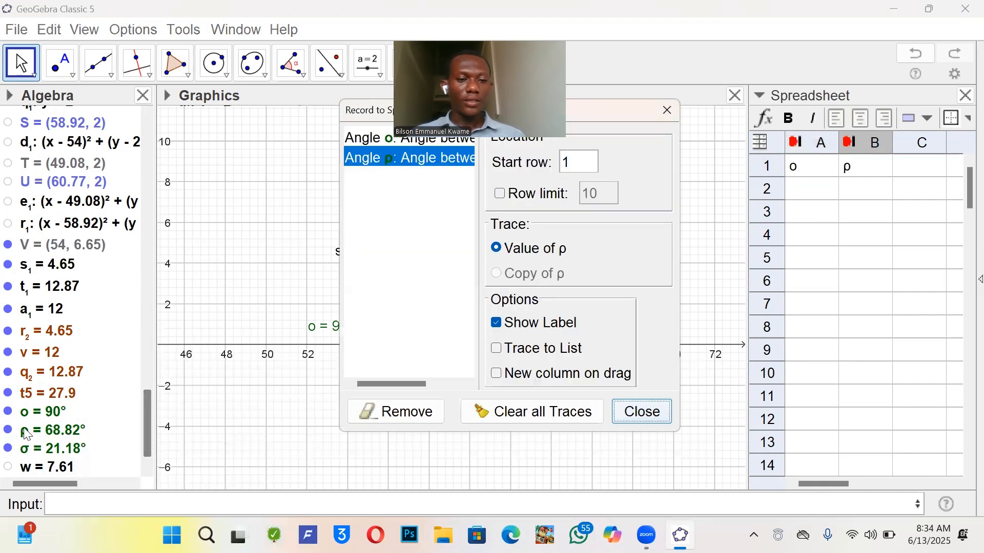
left_click(618, 411)
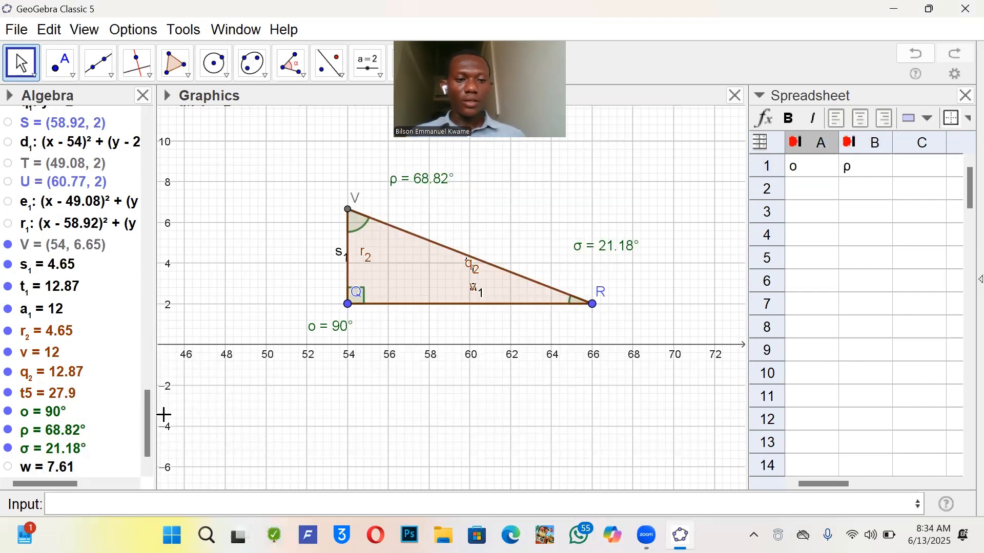
right_click(78, 450)
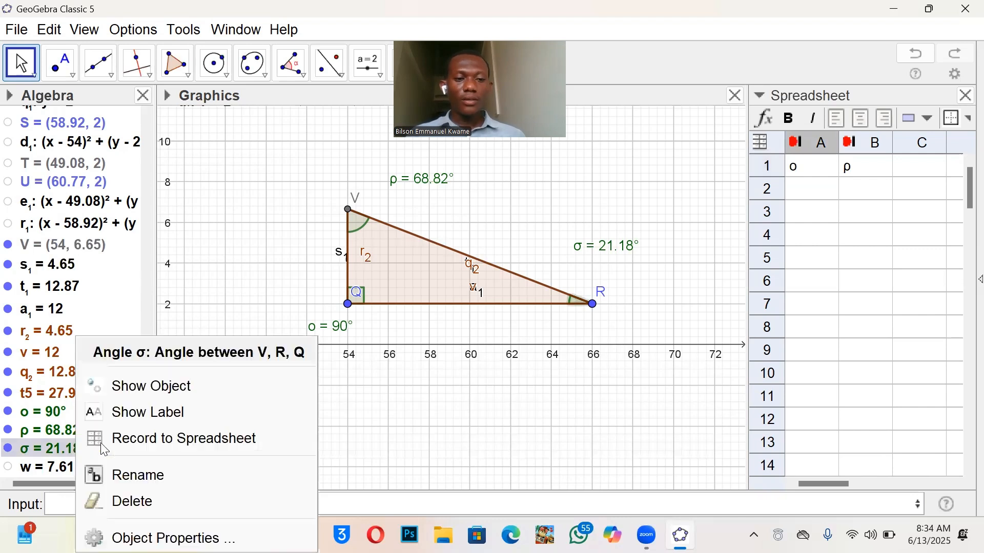
left_click(154, 438)
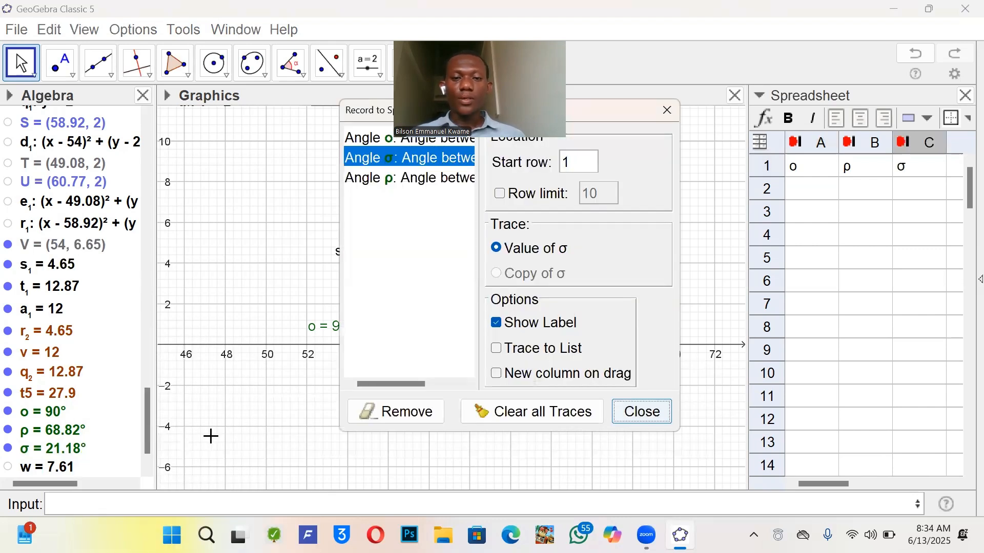
left_click(642, 412)
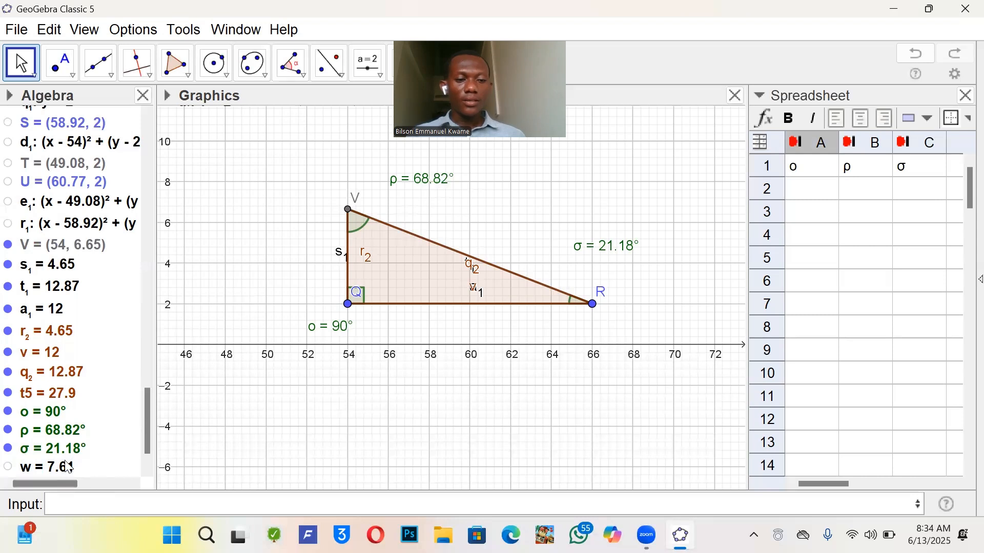
Rename the right angle o at vertex Q as γ
left_click(50, 414)
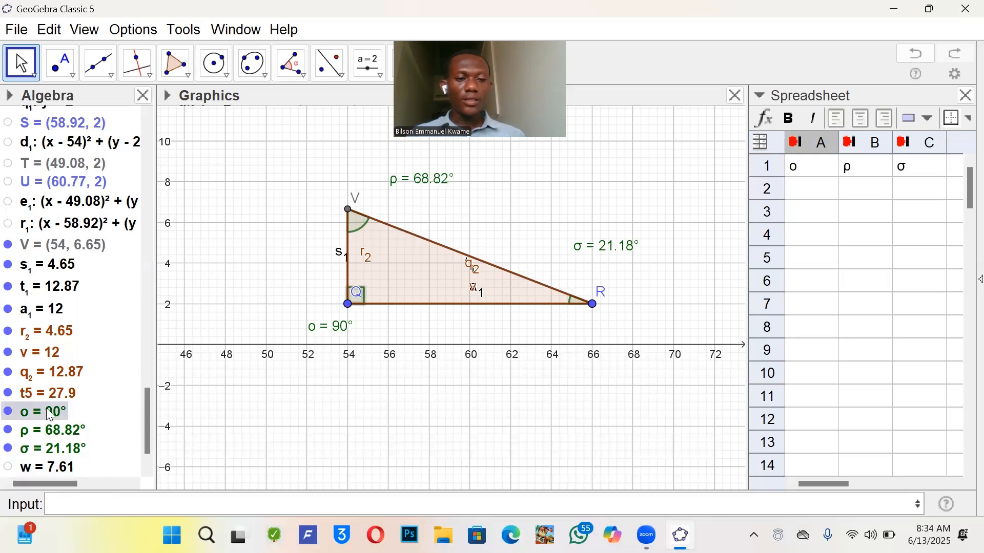
right_click(50, 414)
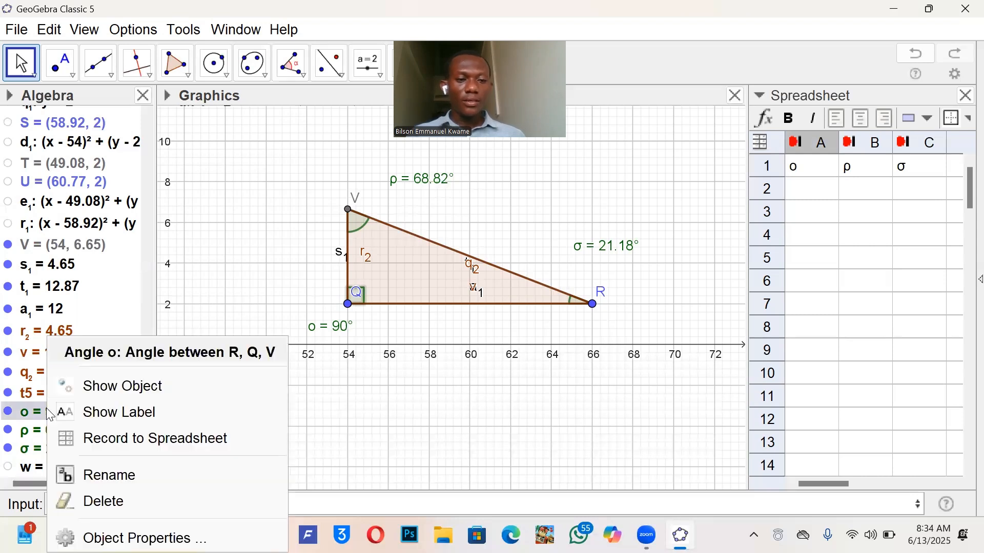
left_click(124, 477)
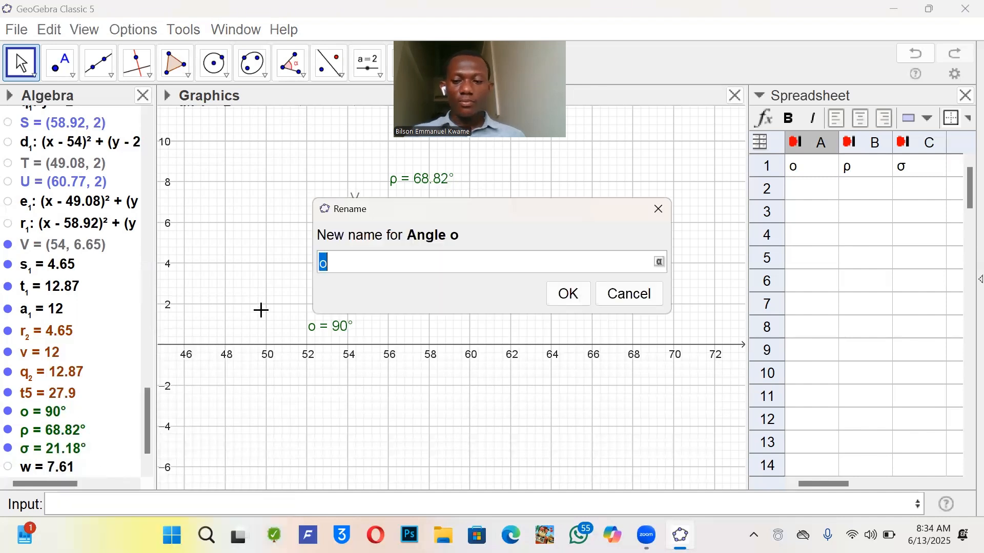
key("BackSpace")
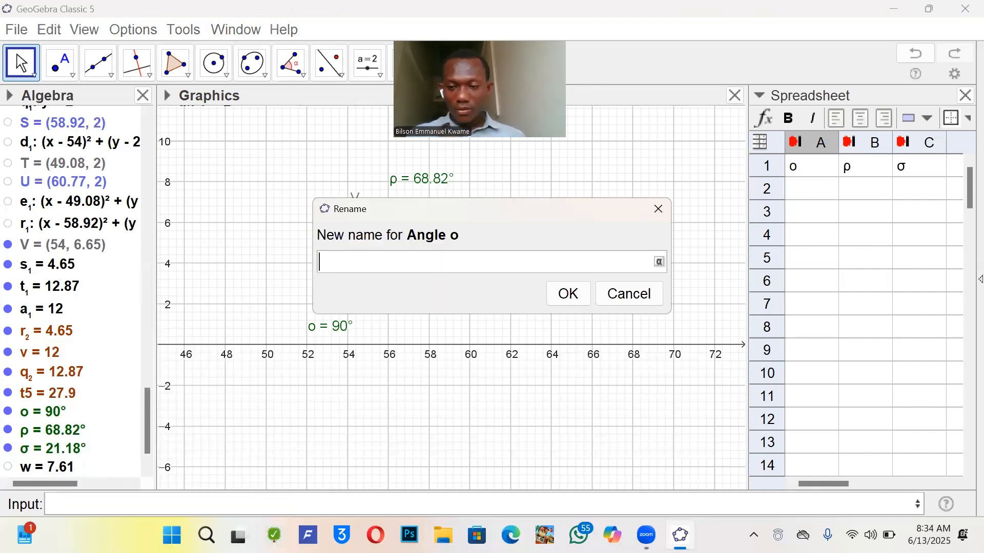
left_click(660, 263)
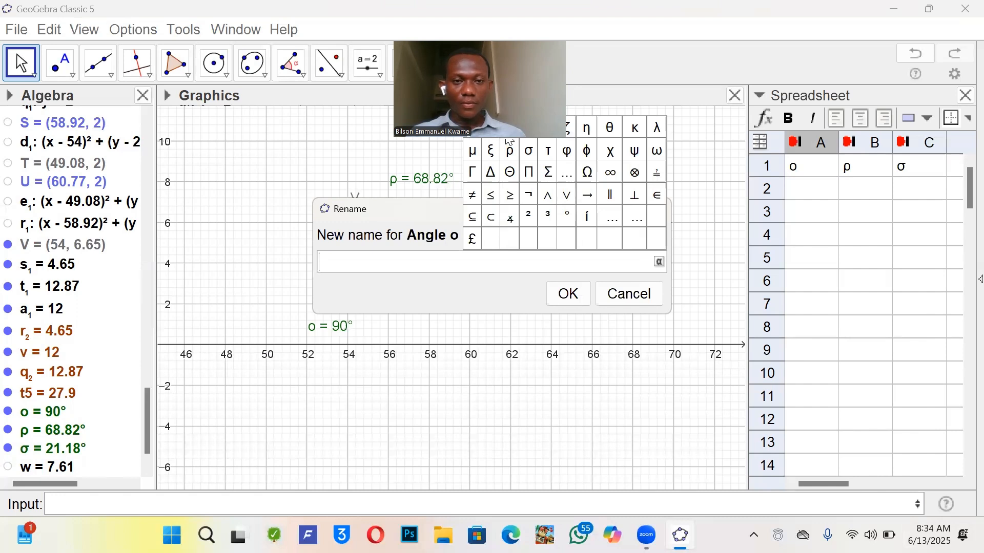
left_click(567, 294)
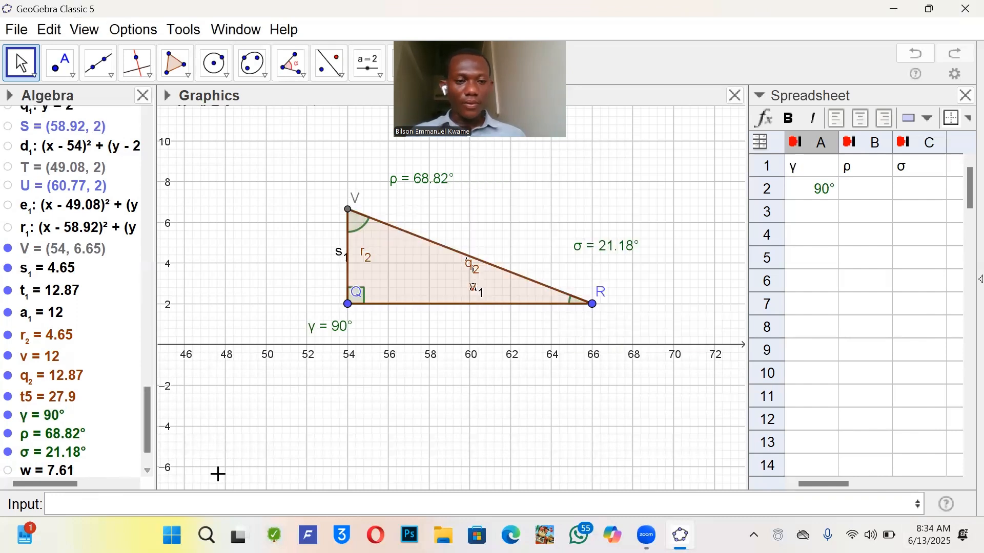
Compute the sum of the triangle's three angles by entering the expression γ+ρ+σ
left_click(203, 500)
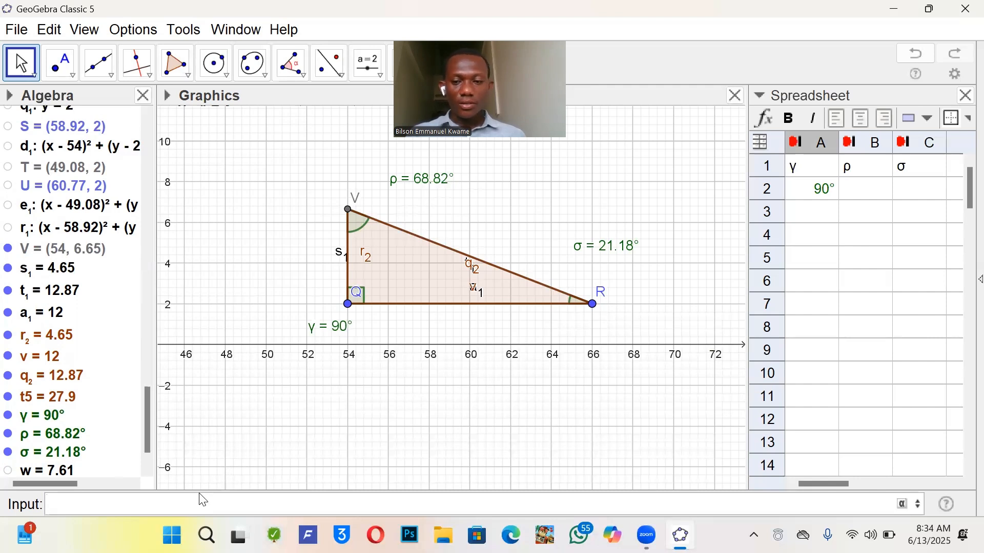
left_click(905, 504)
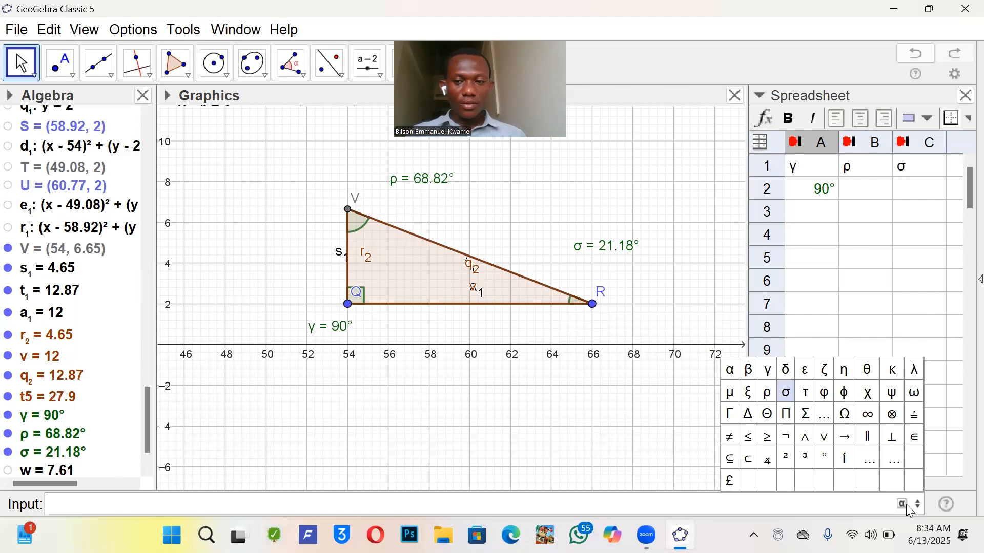
left_click(766, 377)
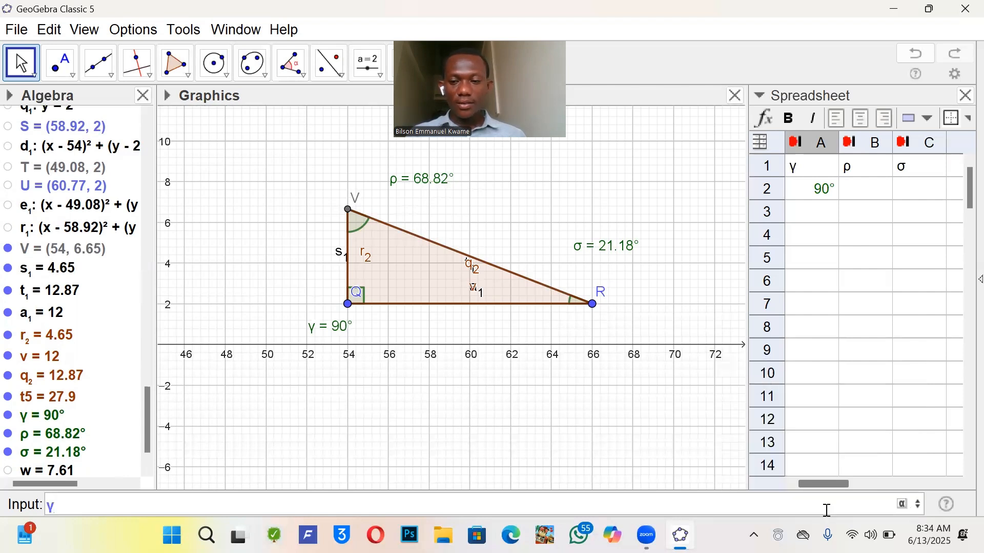
left_click(902, 504)
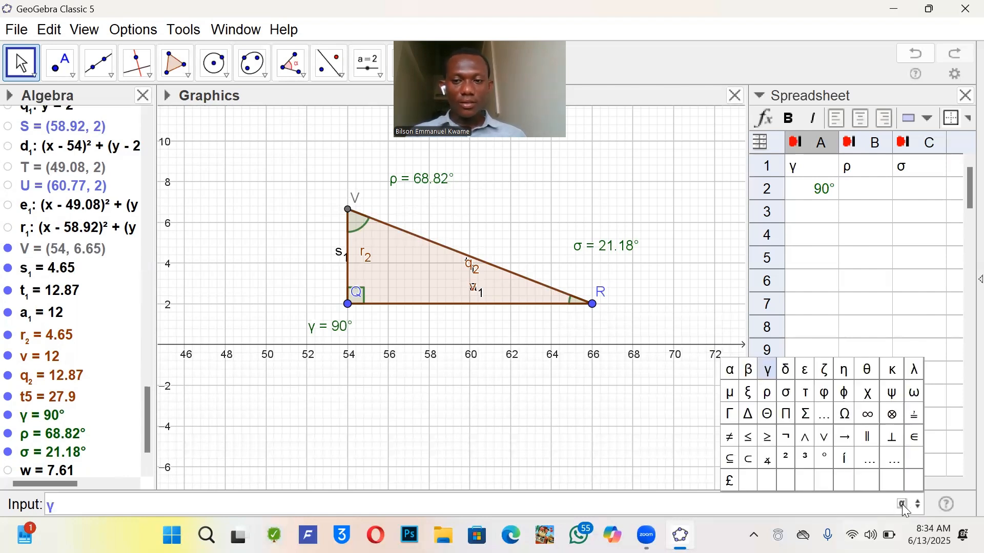
left_click(768, 395)
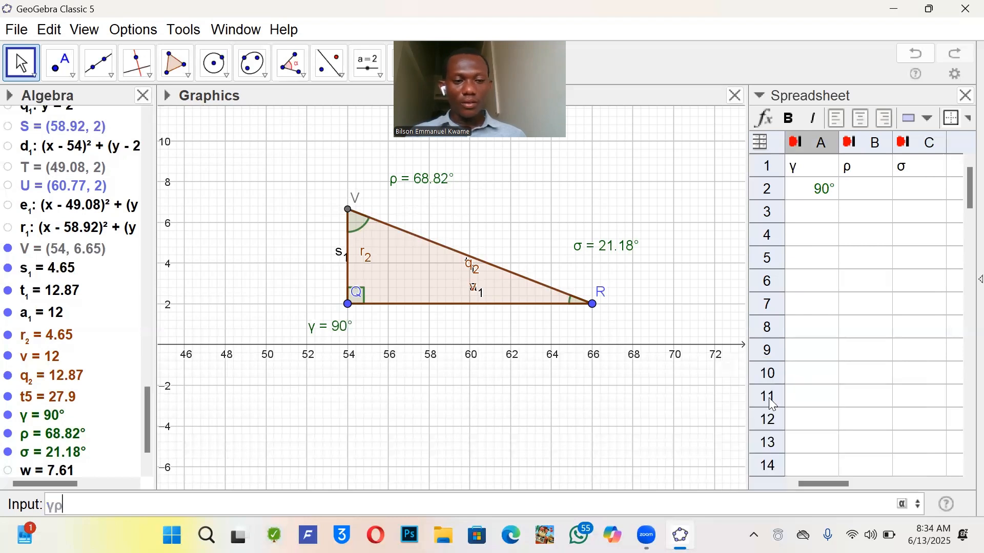
left_click(902, 505)
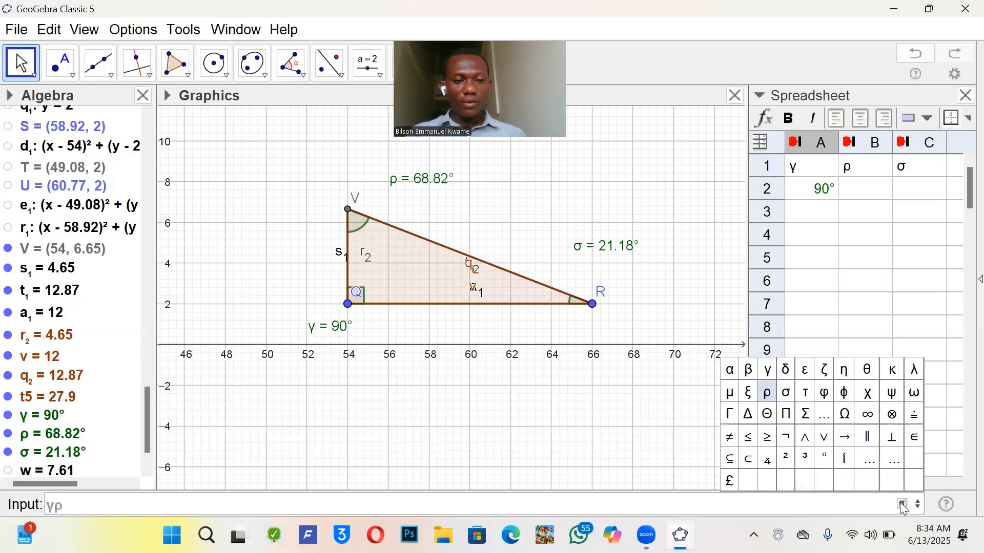
left_click(787, 394)
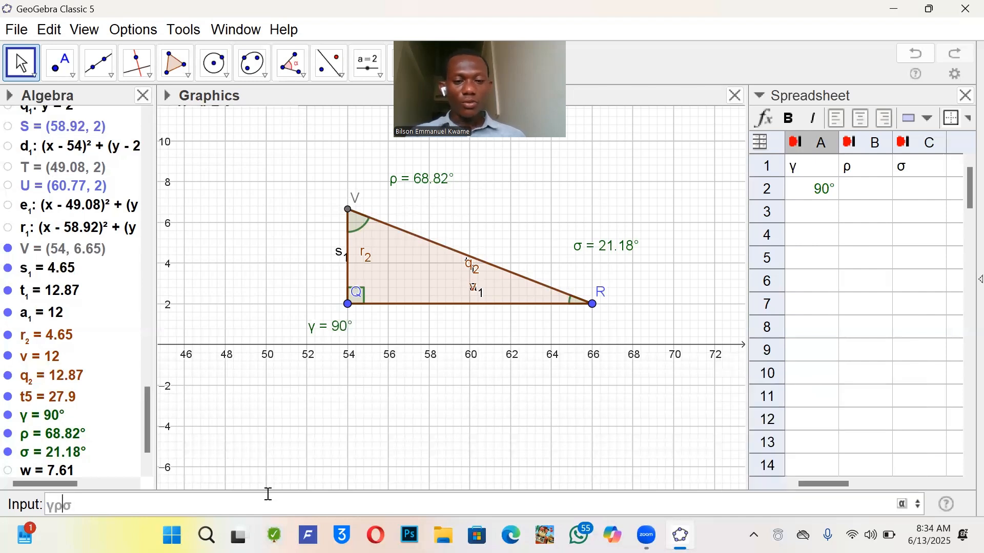
key("Left")
type("+ρ")
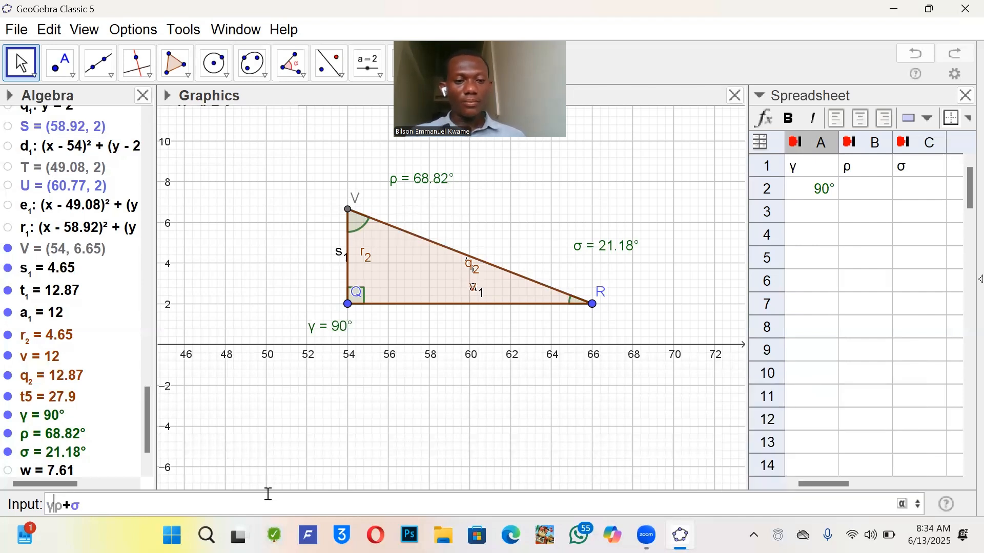
type("+")
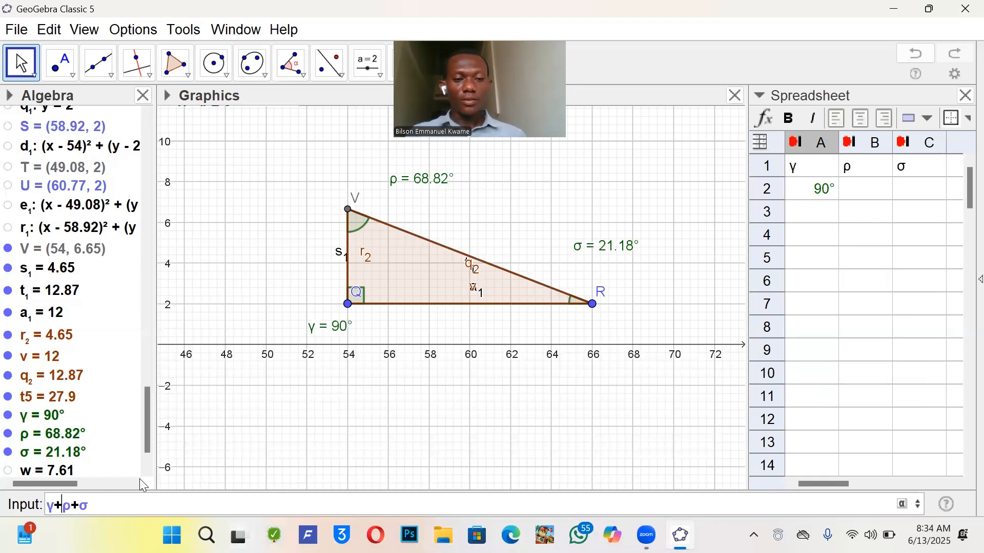
key("Return")
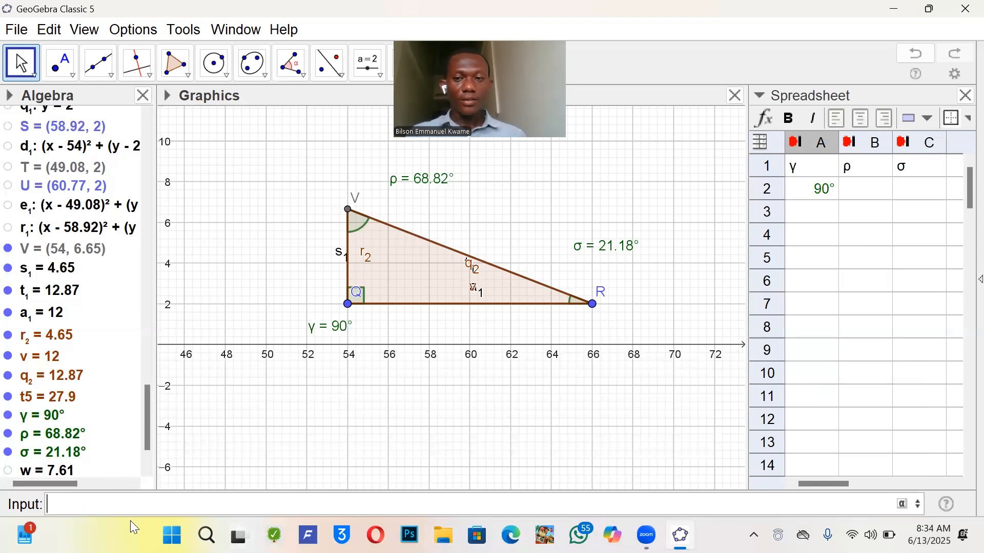
scroll(53, 365, "down", 2)
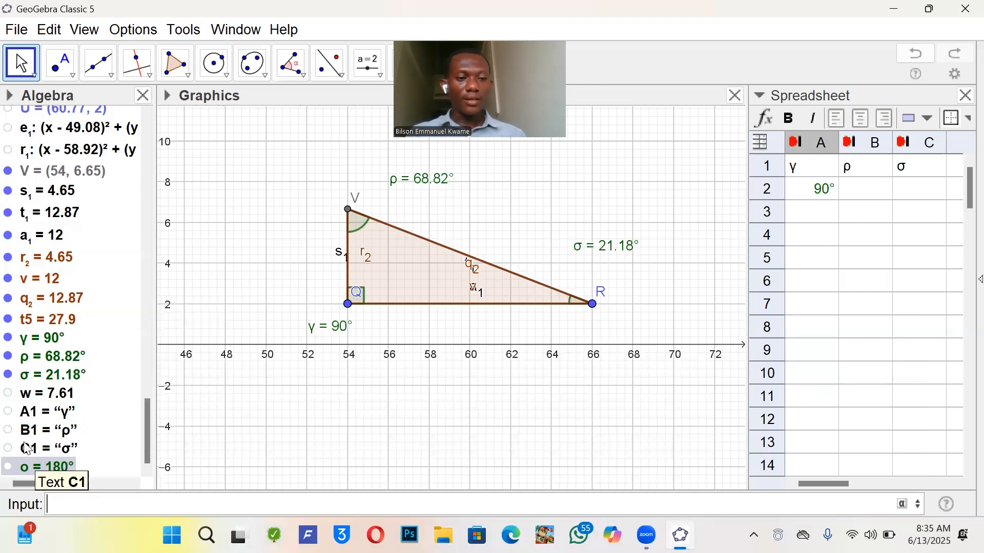
Delete the value w from the object list and record the angle sum o to the spreadsheet with the default trace settings
left_click(44, 402)
key("Delete")
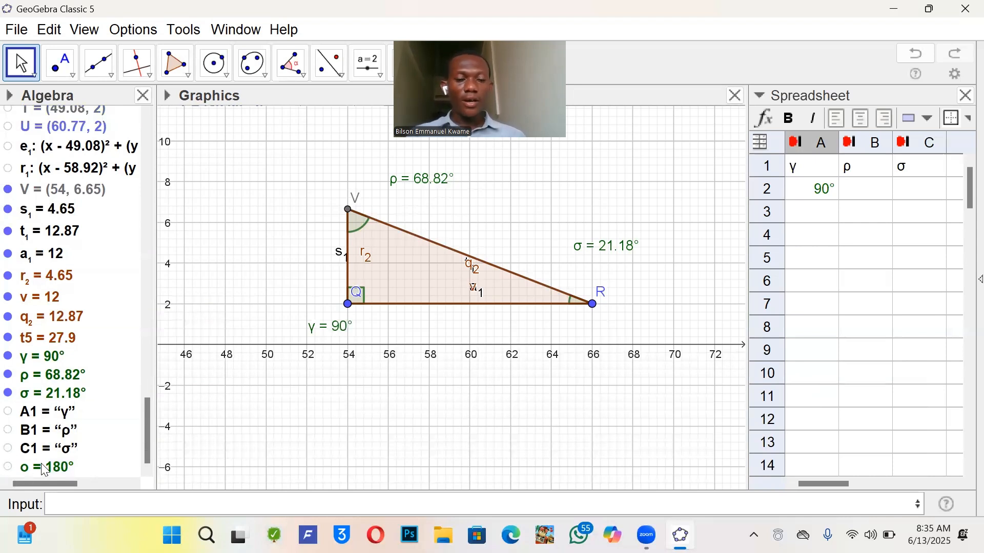
right_click(51, 379)
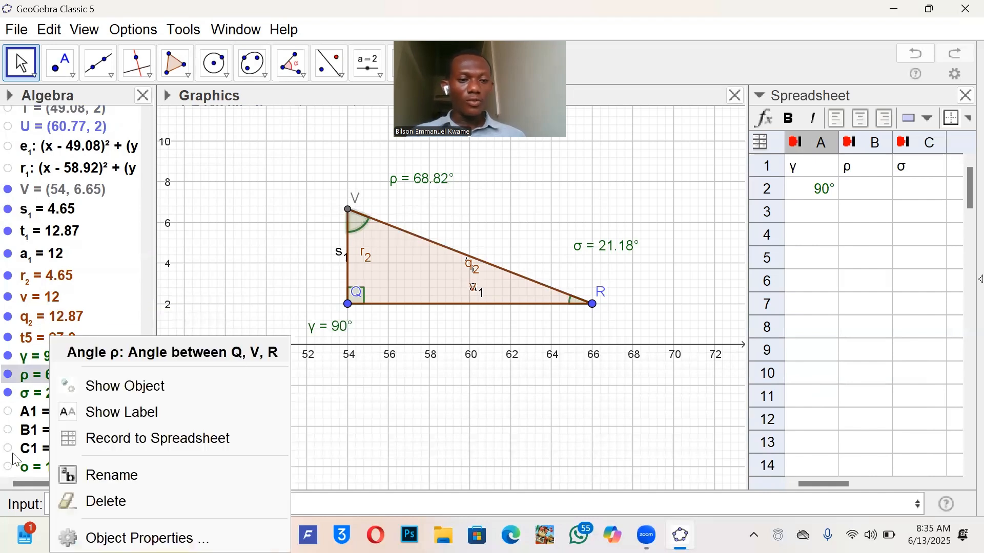
right_click(36, 472)
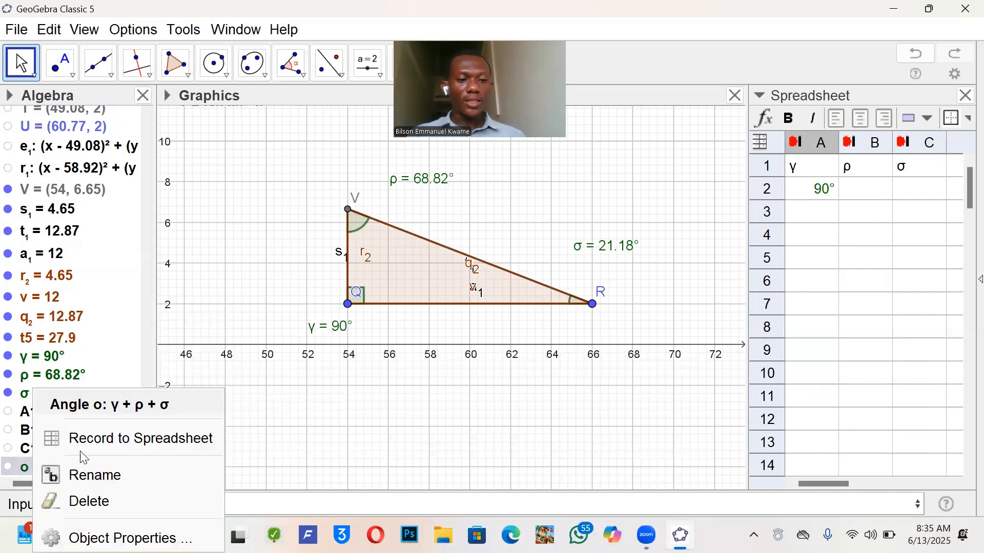
left_click(94, 442)
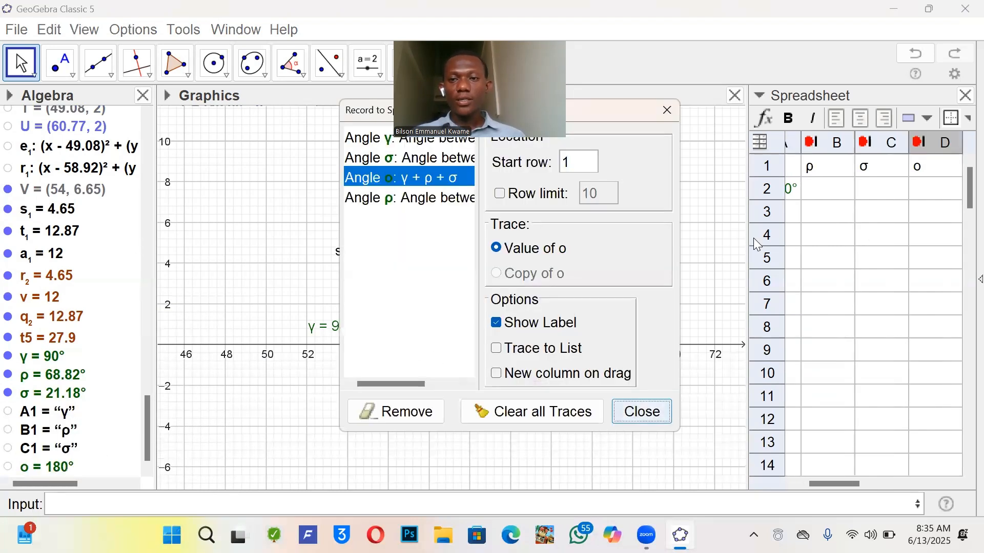
left_click(659, 416)
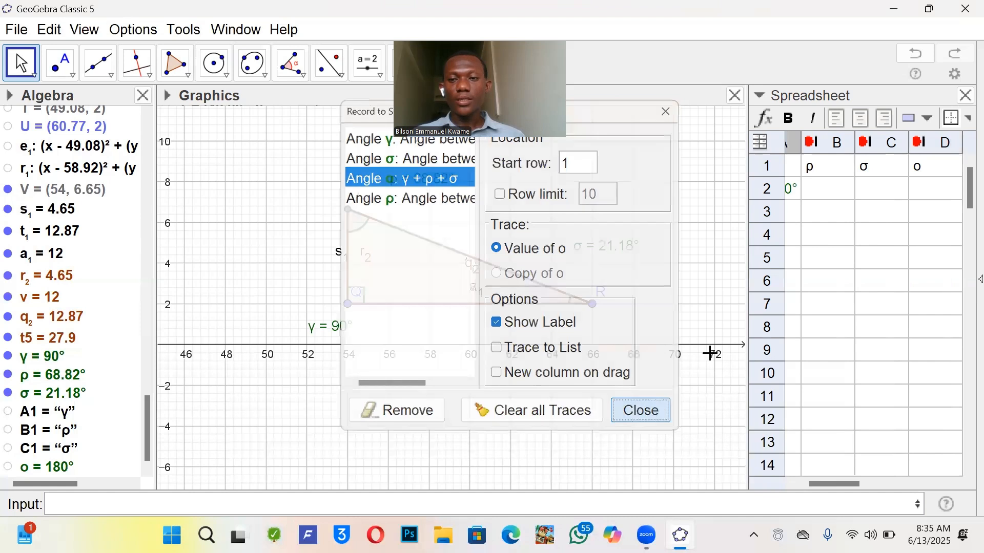
Enlarge the spreadsheet view and widen column A so that all the recorded angle columns fit
left_click_drag(747, 280, 635, 297)
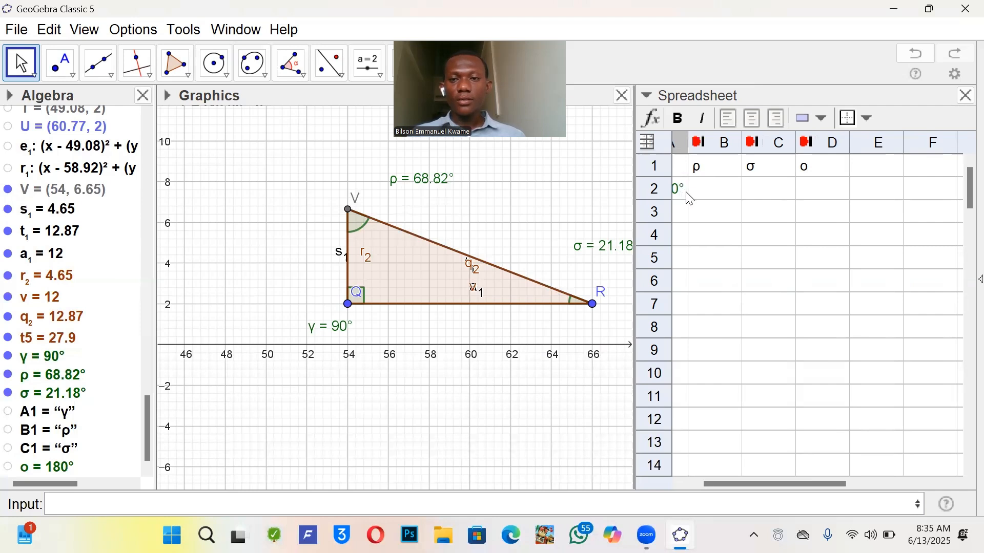
left_click_drag(689, 150, 725, 152)
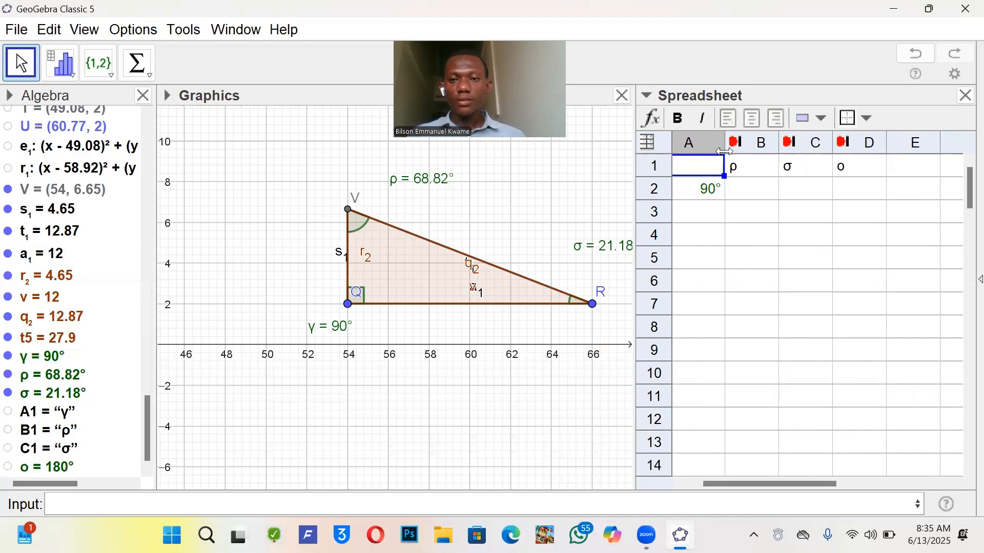
left_click(703, 172)
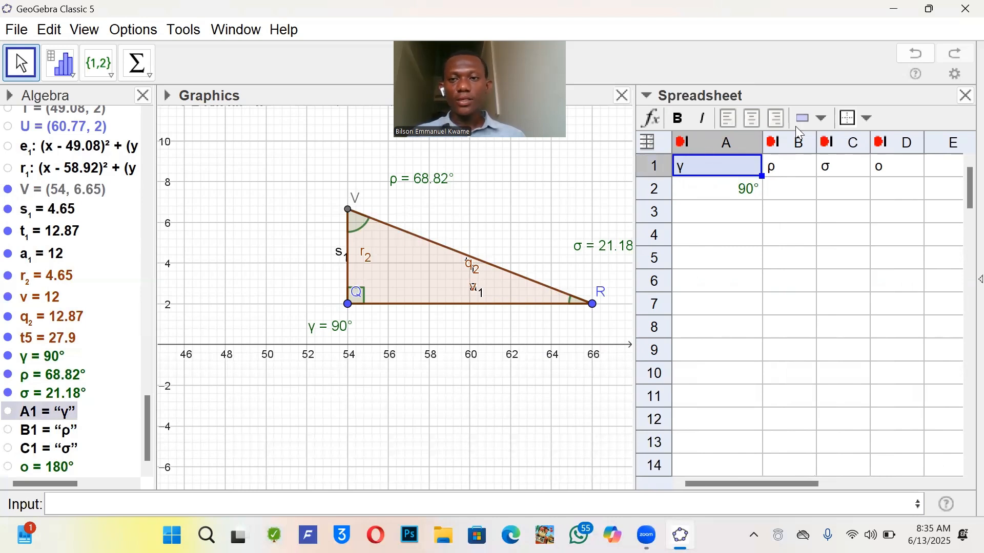
Try to record the values of ρ and σ in row 2 of columns B and C, switching column B's trace off
left_click(770, 146)
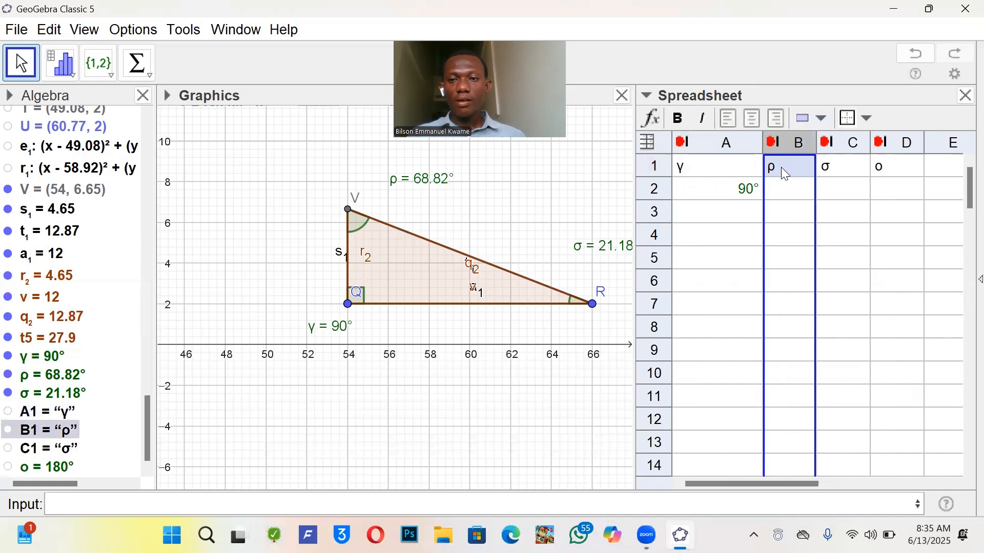
left_click(789, 189)
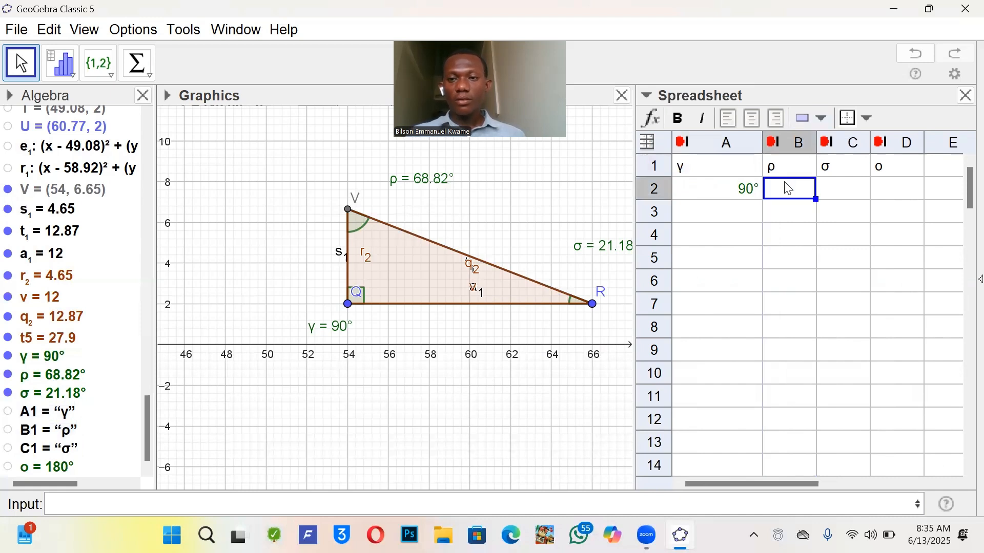
key("Down")
left_click(784, 165)
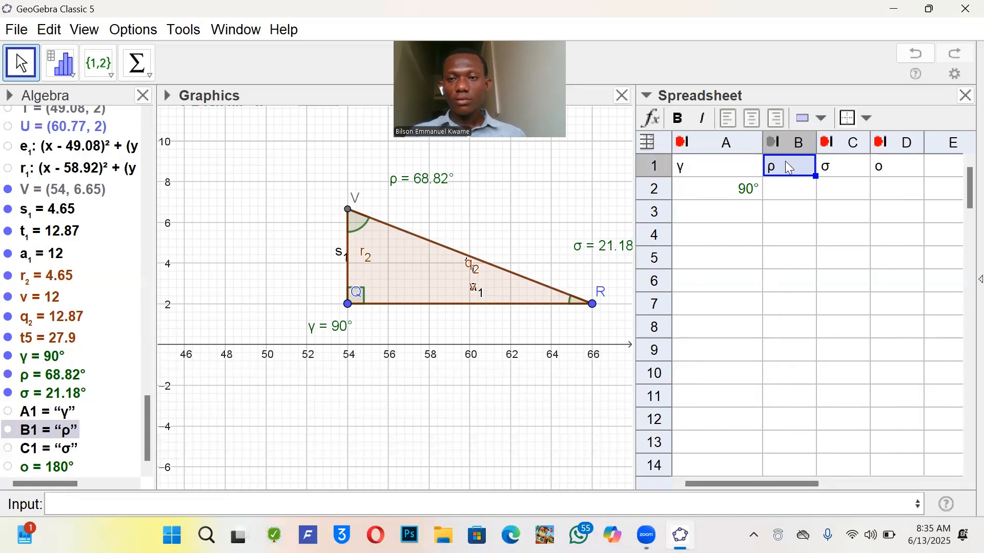
left_click(789, 185)
key("Down")
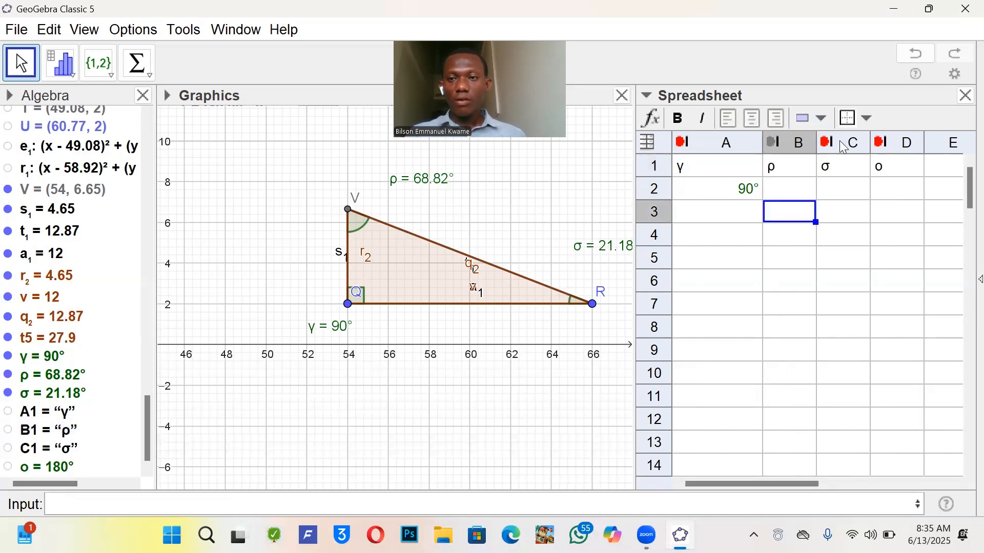
left_click(844, 148)
left_click(839, 163)
left_click(846, 187)
key("Down")
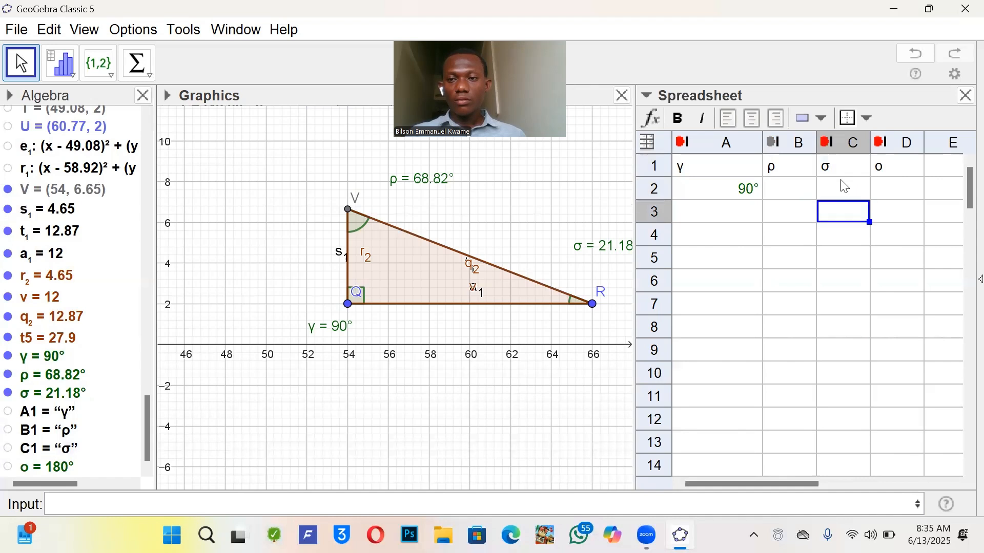
left_click(791, 190)
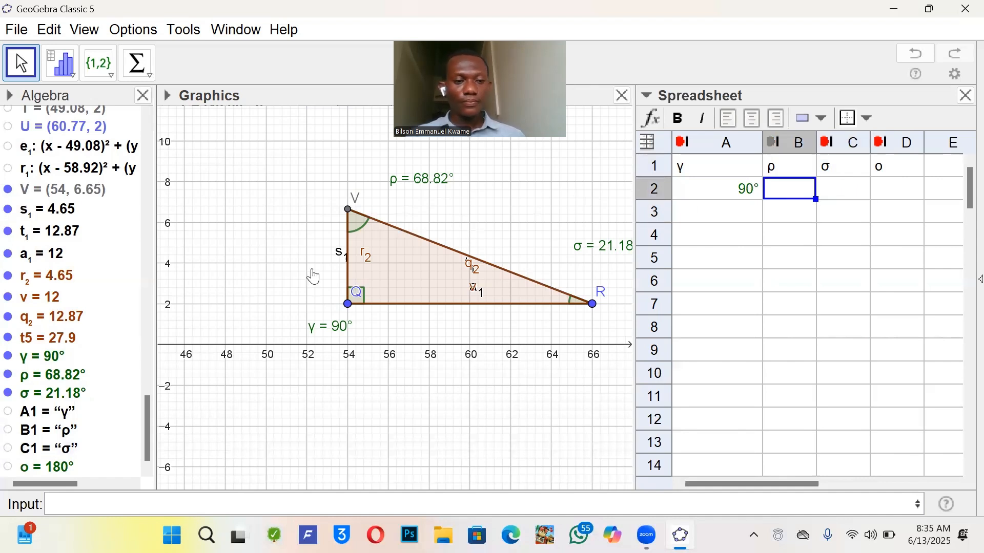
Toggle the traces of columns B, C and D to record the values of ρ, σ and o in row 2
left_click(62, 395)
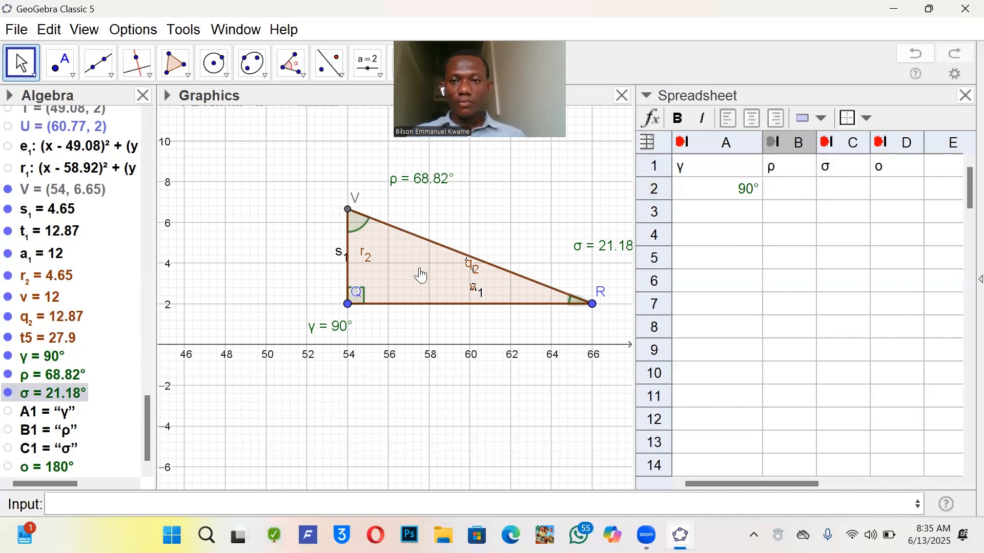
left_click(773, 143)
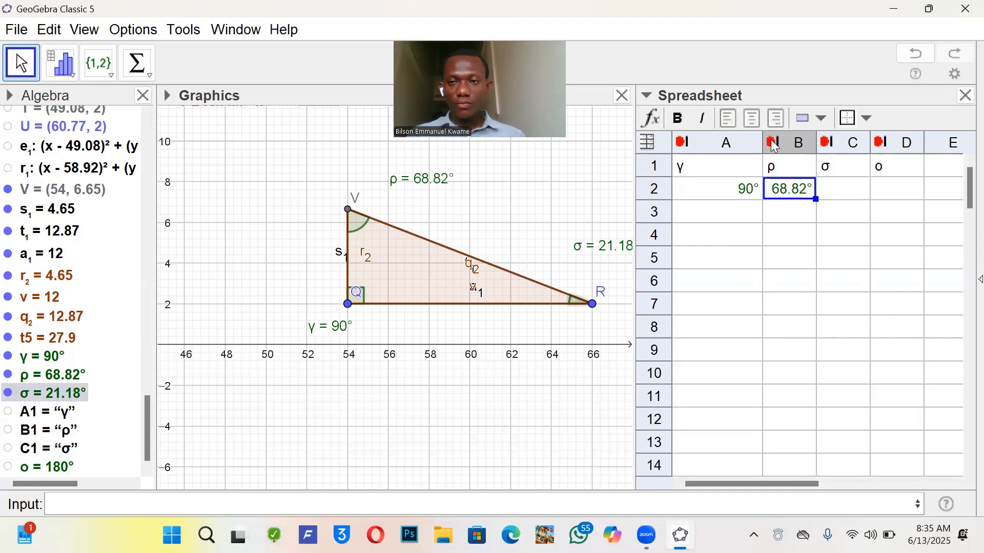
left_click(826, 143)
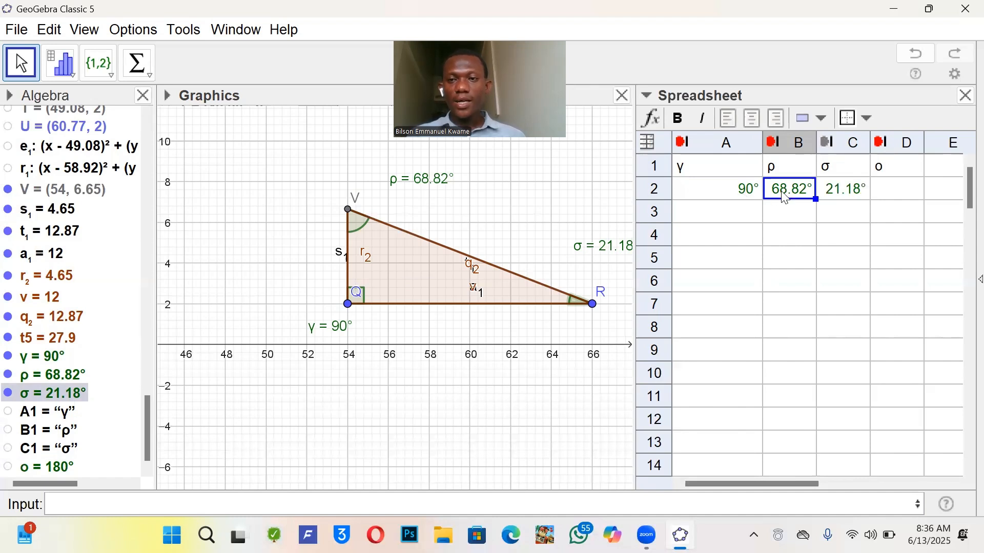
left_click(879, 143)
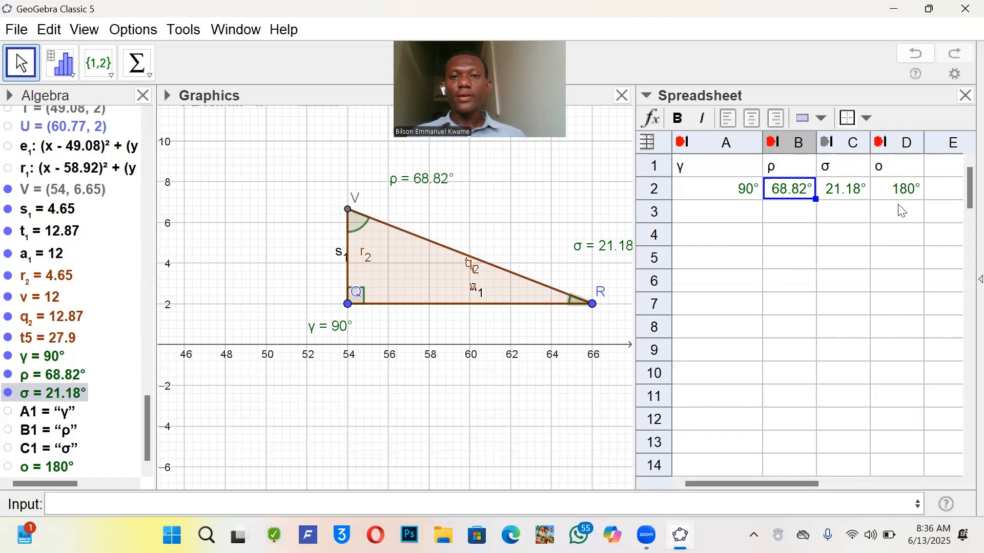